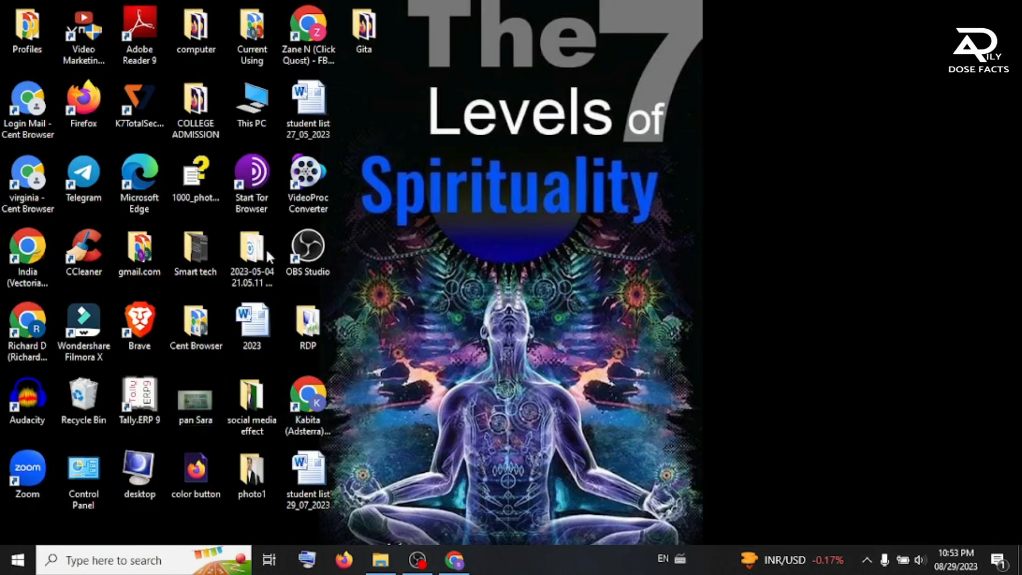
# Launch Wondershare Filmora X and create a new project with the 16:9 (Widescreen) aspect ratio
pyautogui.doubleClick(83, 324)
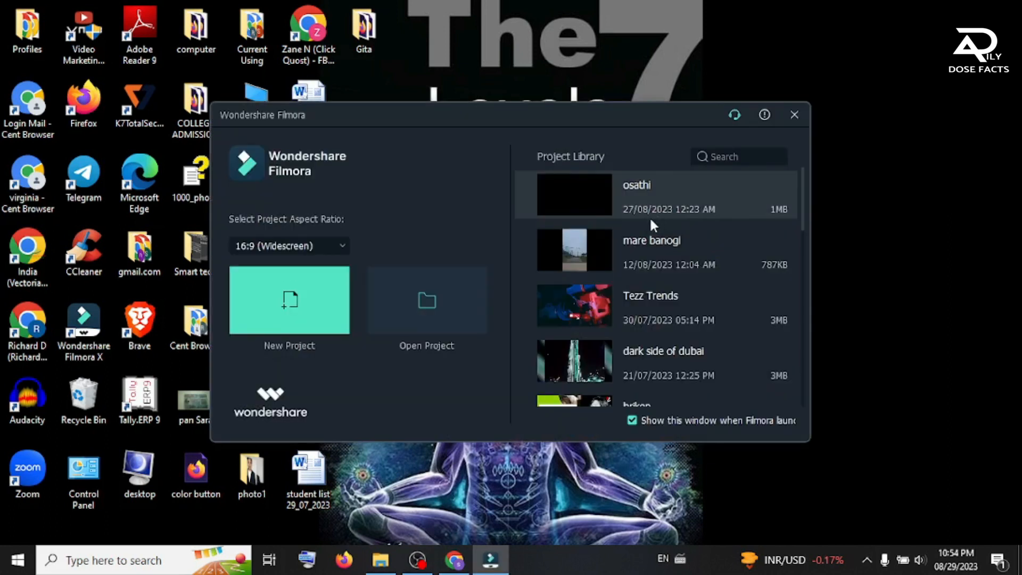
pyautogui.click(307, 321)
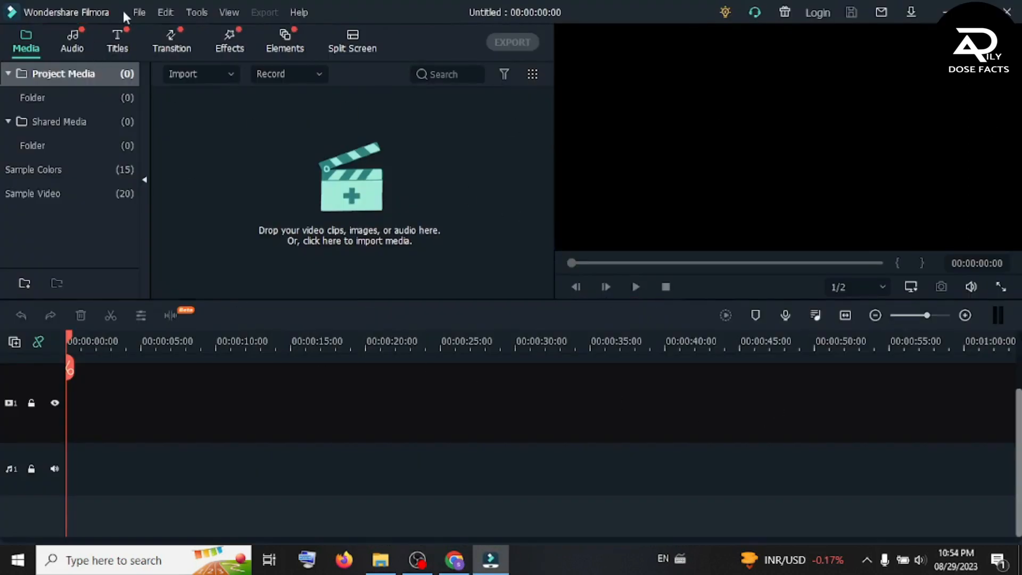
# Switch the media library display to List View
pyautogui.click(138, 13)
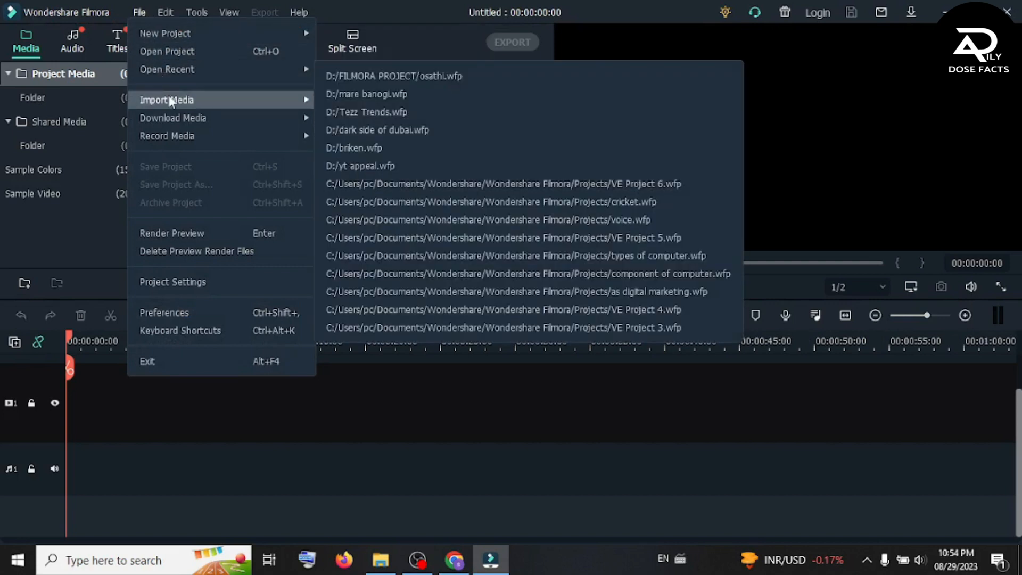
pyautogui.moveTo(182, 135)
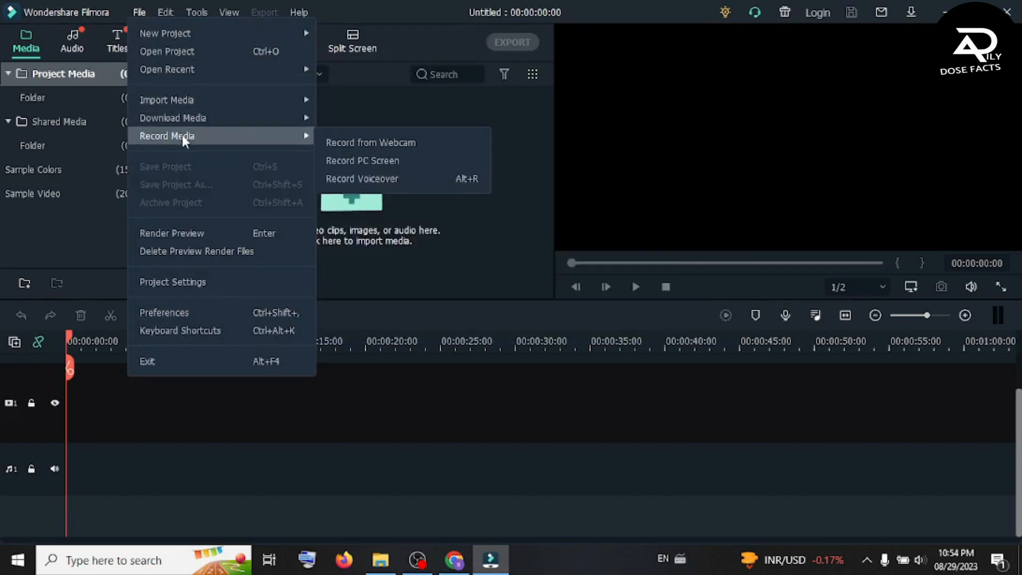
pyautogui.moveTo(164, 15)
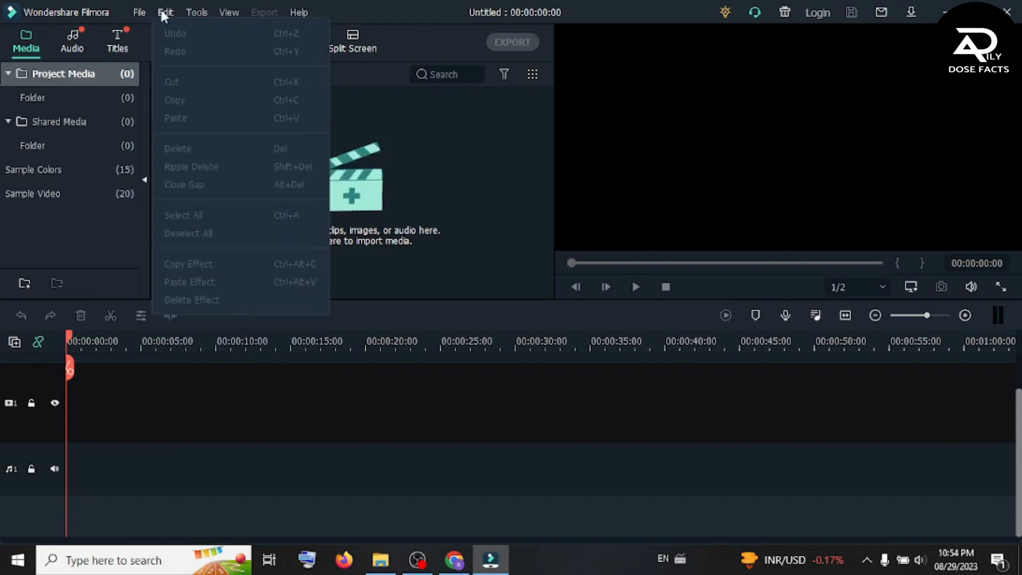
pyautogui.moveTo(197, 15)
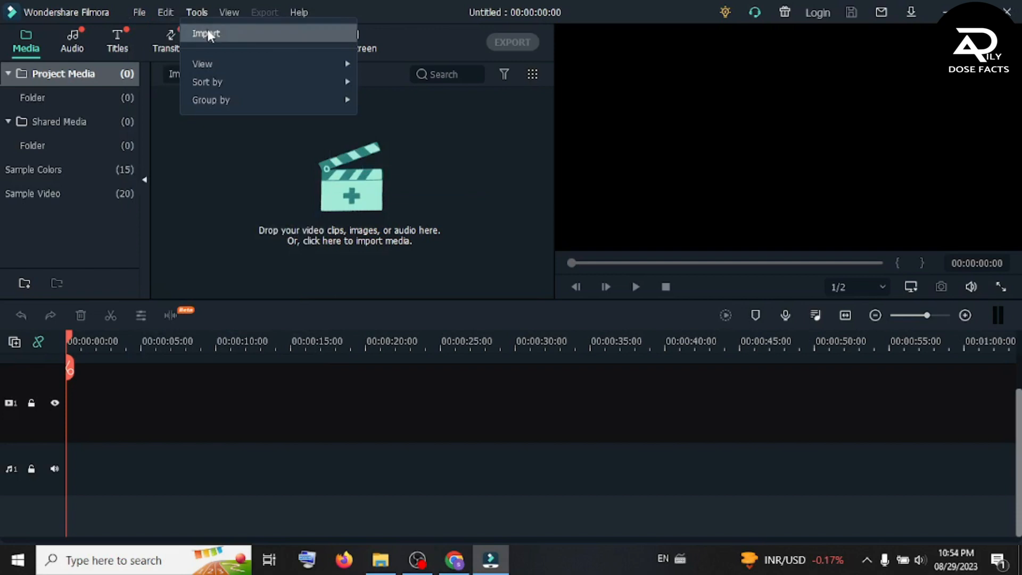
pyautogui.moveTo(209, 66)
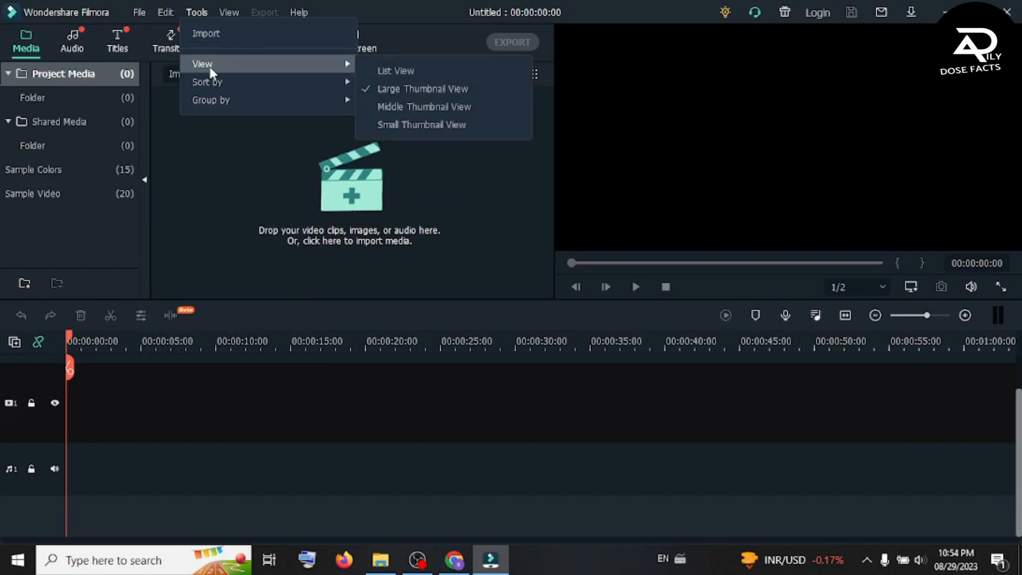
pyautogui.click(395, 75)
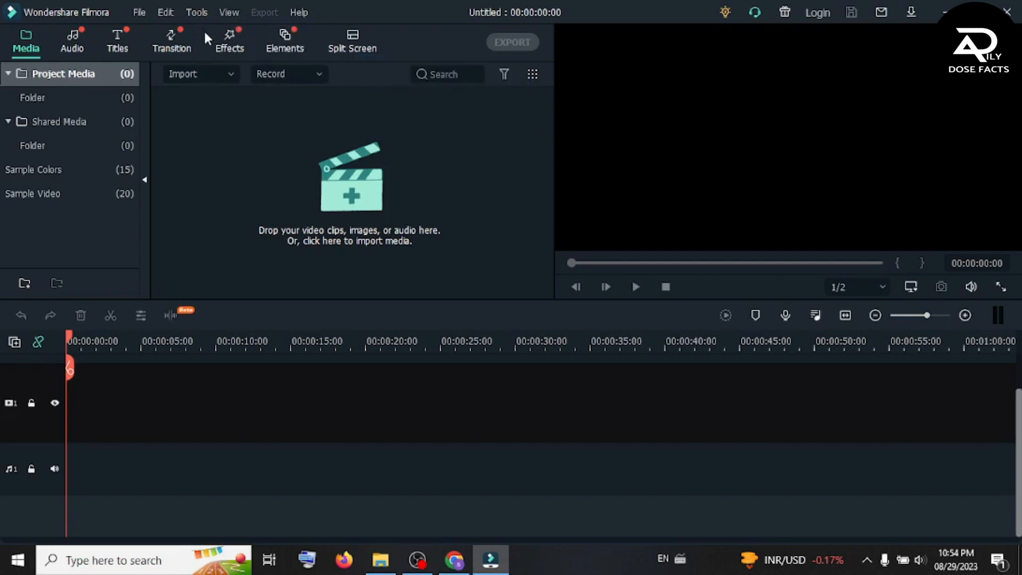
# Set the preview zoom level to 50%
pyautogui.click(220, 11)
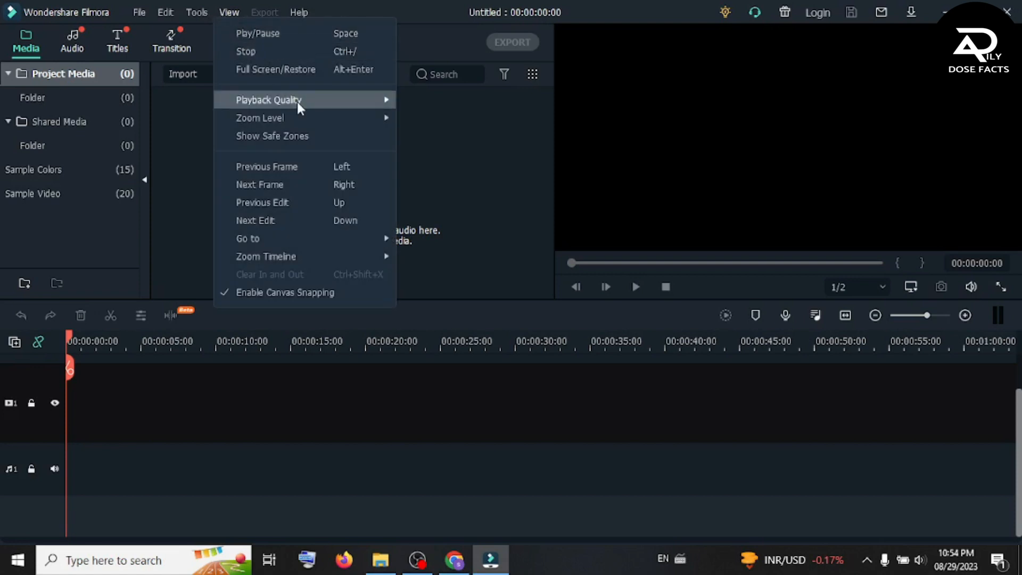
pyautogui.moveTo(313, 113)
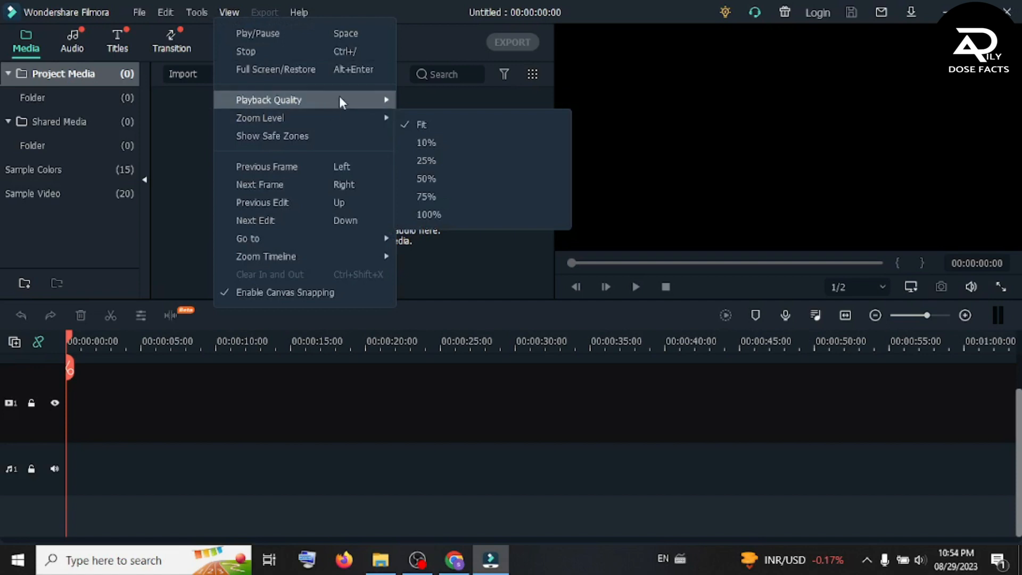
pyautogui.moveTo(340, 99)
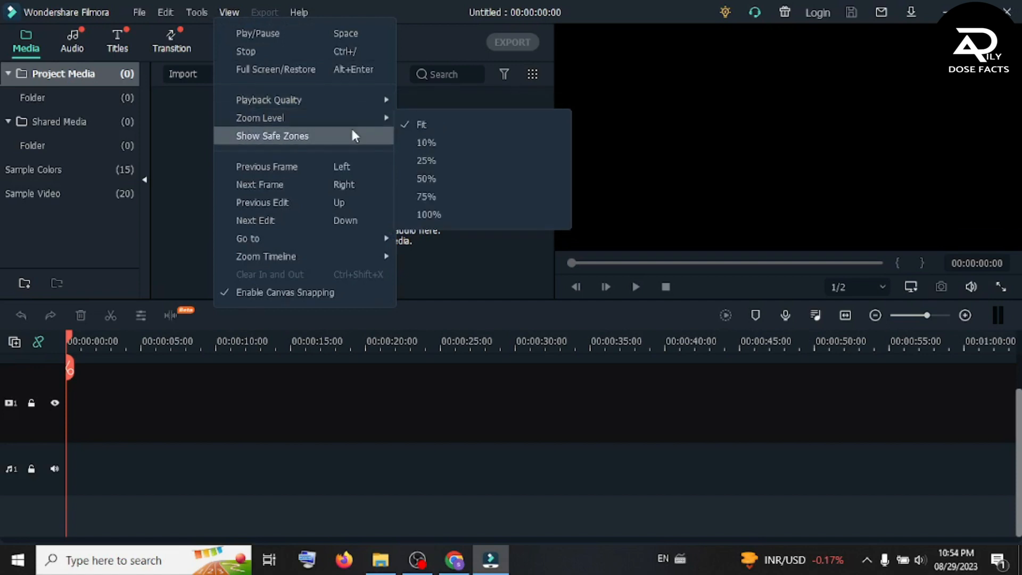
pyautogui.moveTo(363, 120)
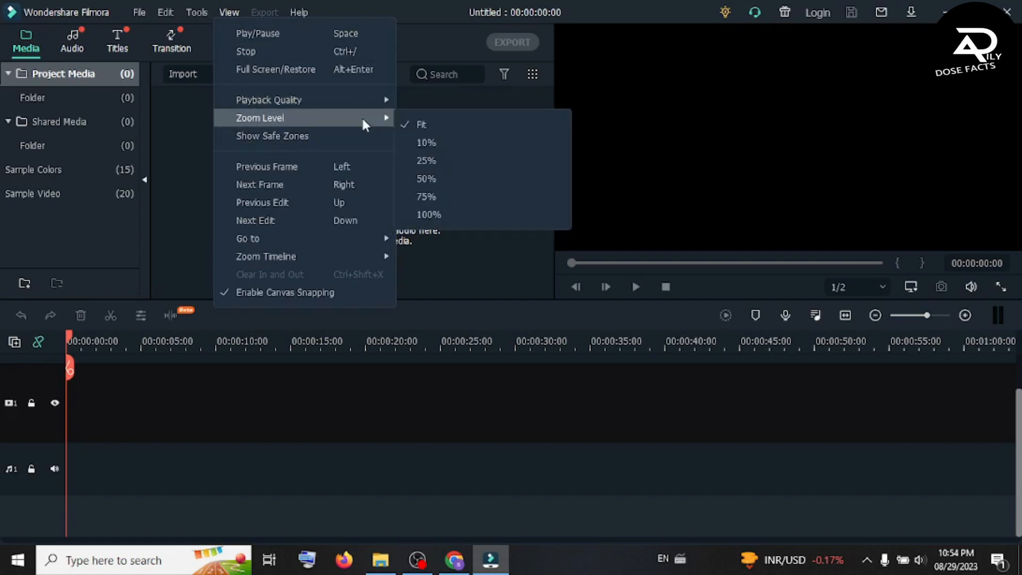
pyautogui.click(433, 180)
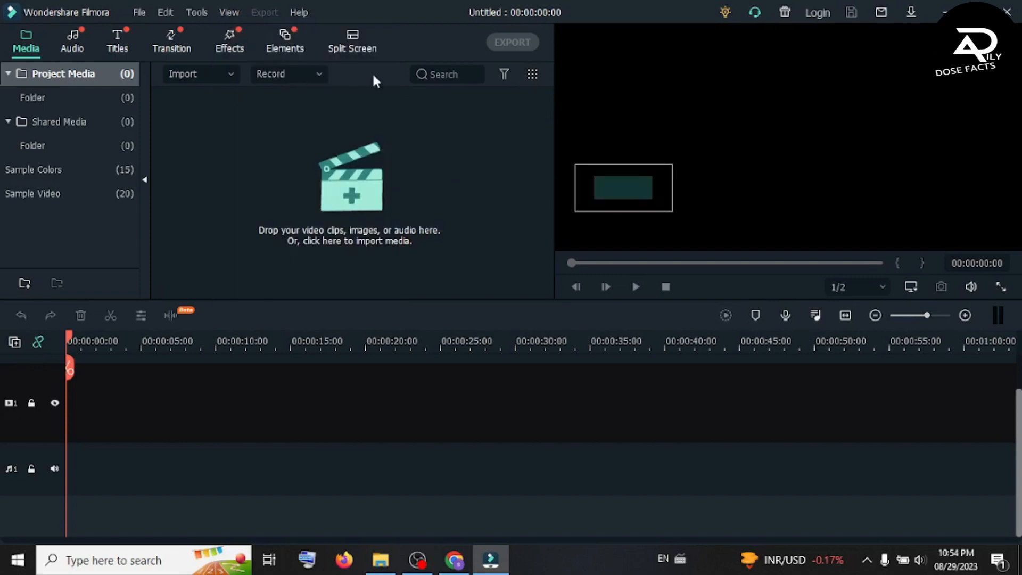
# Set the preview zoom level back to Fit
pyautogui.click(228, 11)
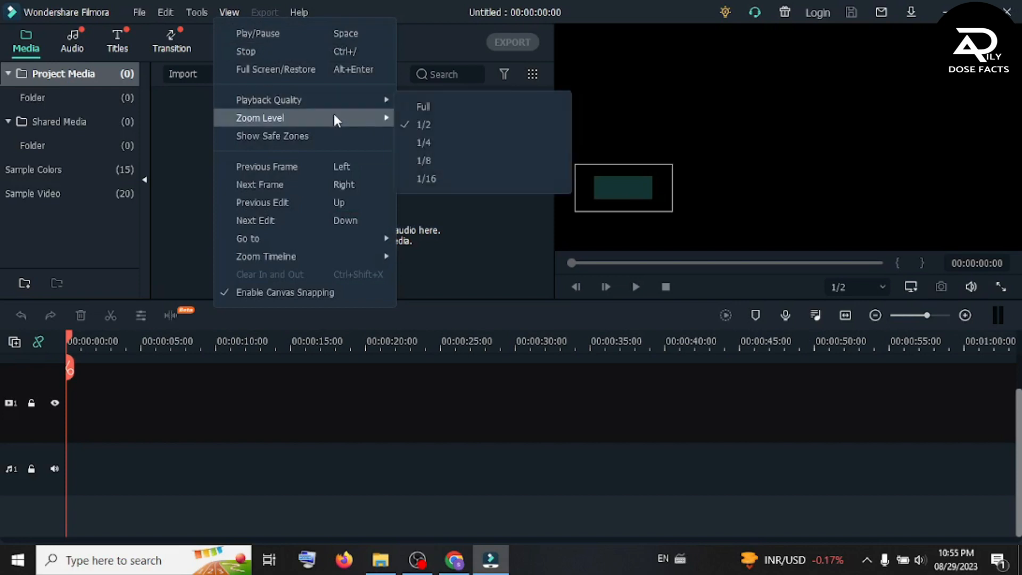
pyautogui.moveTo(333, 112)
pyautogui.click(419, 125)
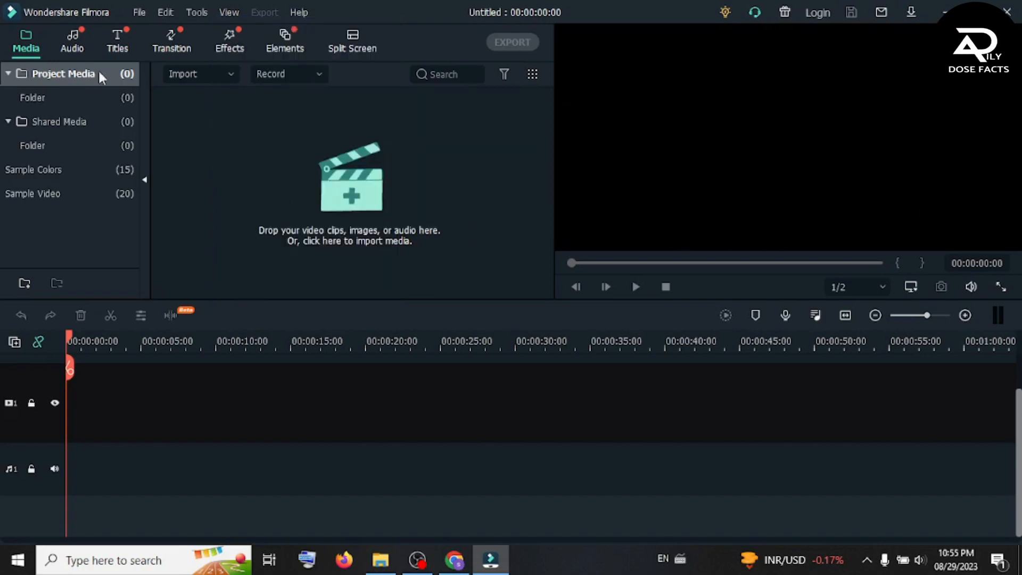
# Open the project settings, set the aspect ratio to Custom and look through the available resolutions
pyautogui.click(138, 13)
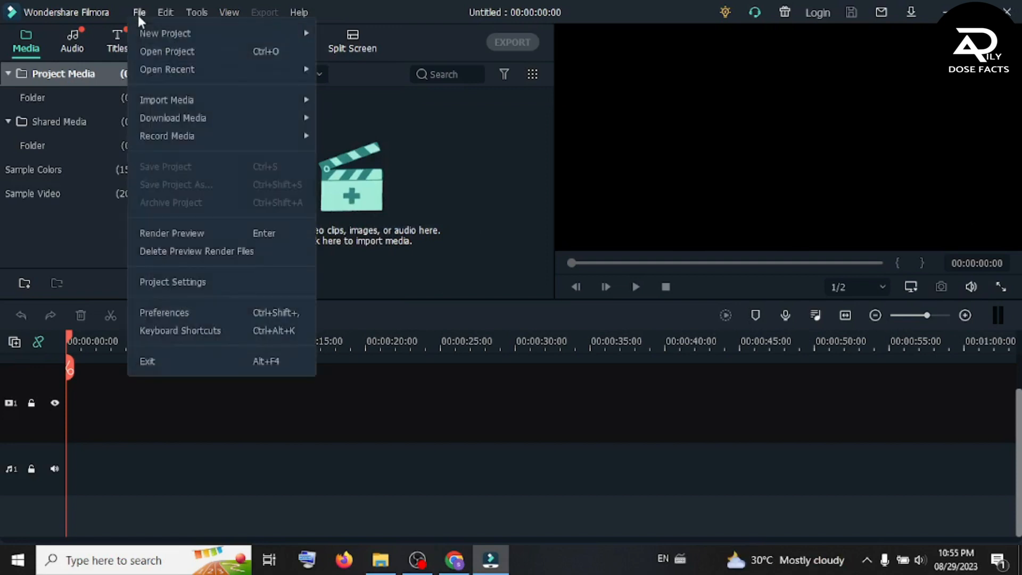
pyautogui.click(216, 279)
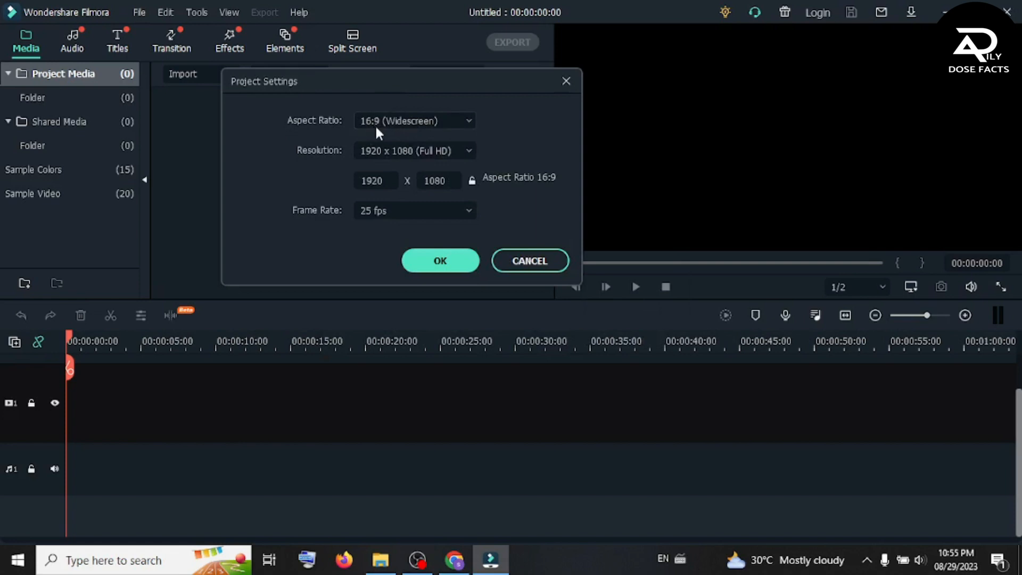
pyautogui.click(426, 121)
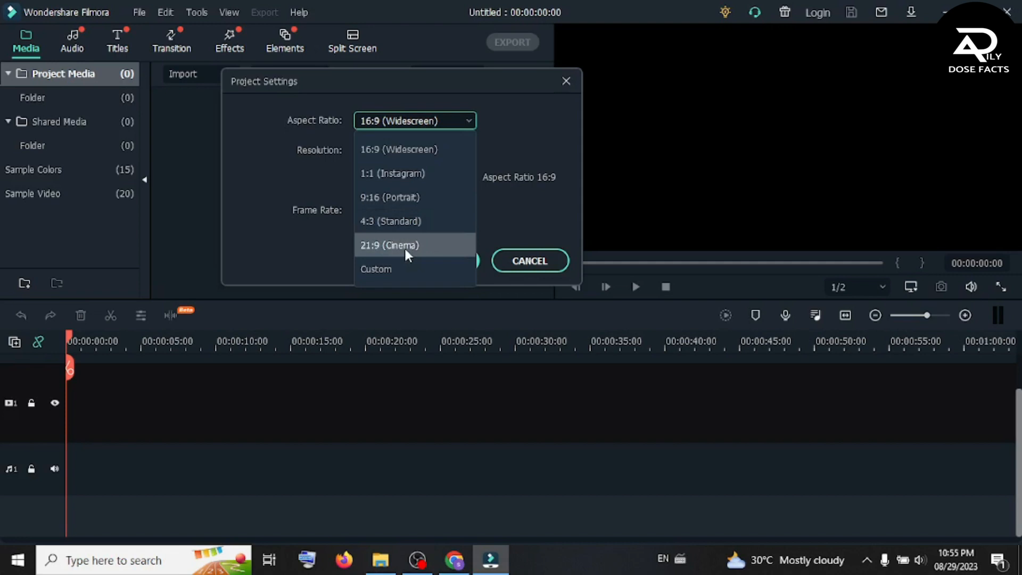
pyautogui.click(400, 269)
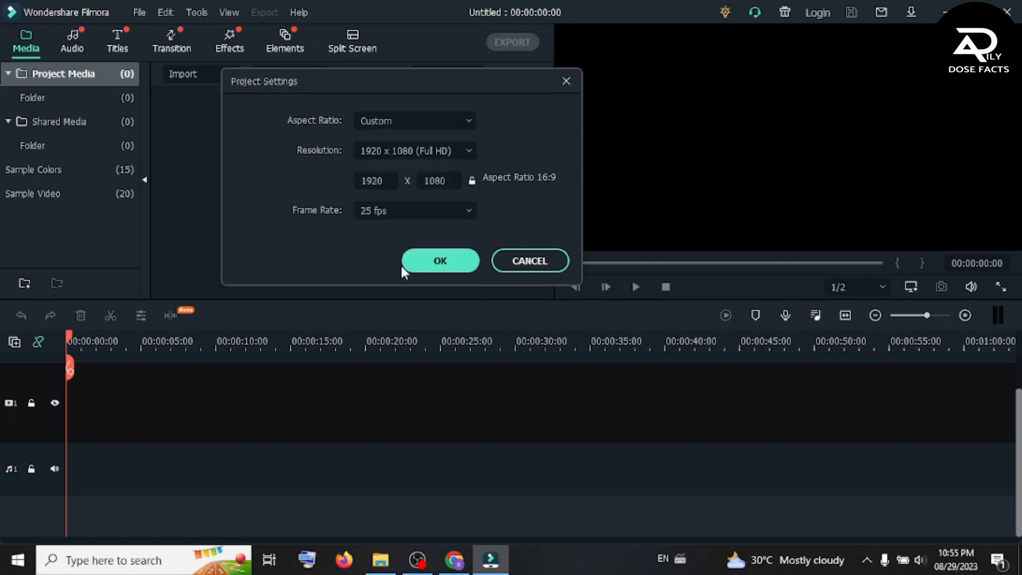
pyautogui.click(466, 153)
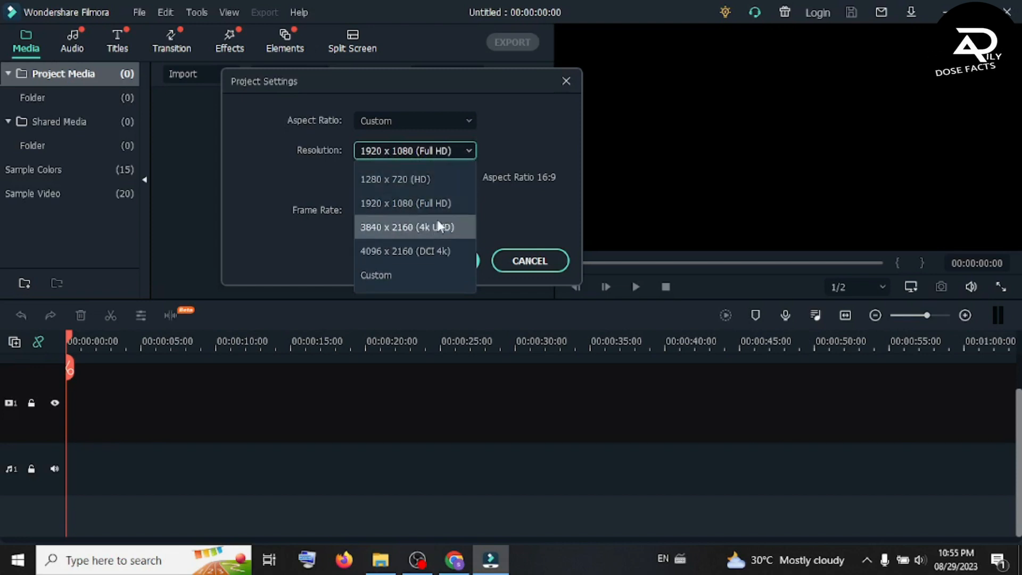
pyautogui.click(503, 136)
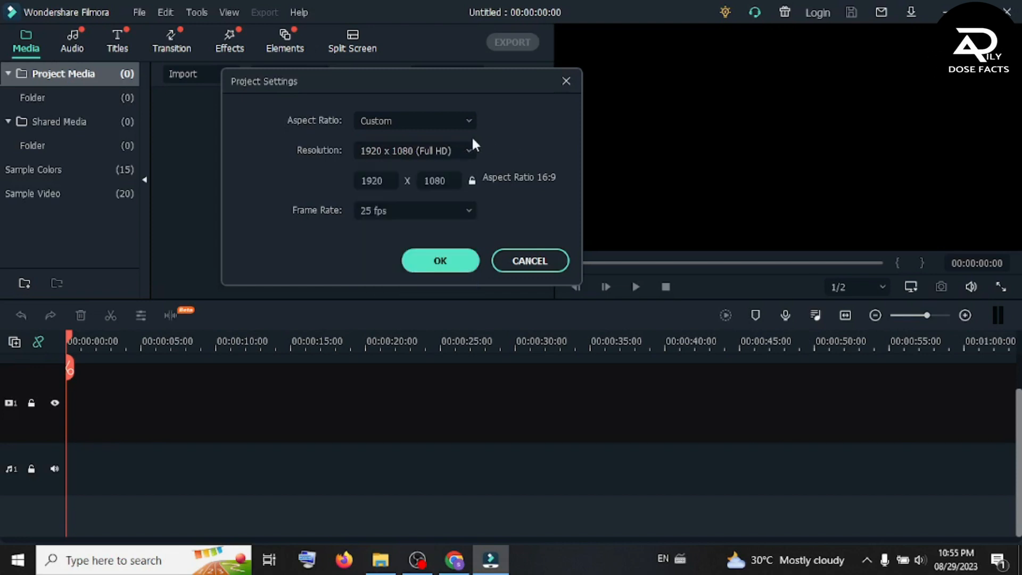
# Set the project's aspect ratio to 16:9 (Widescreen) and apply the project settings
pyautogui.click(449, 118)
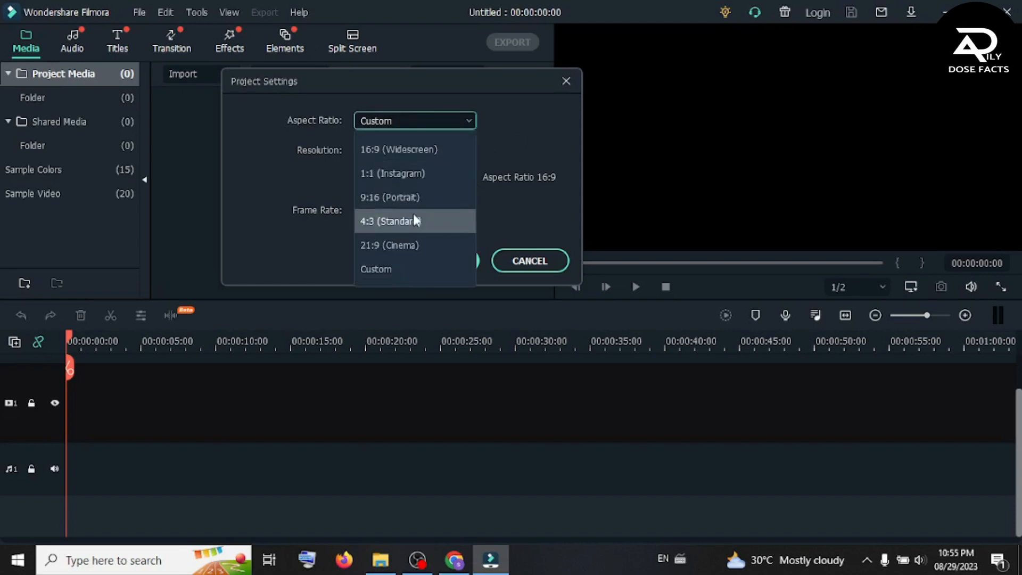
pyautogui.click(414, 152)
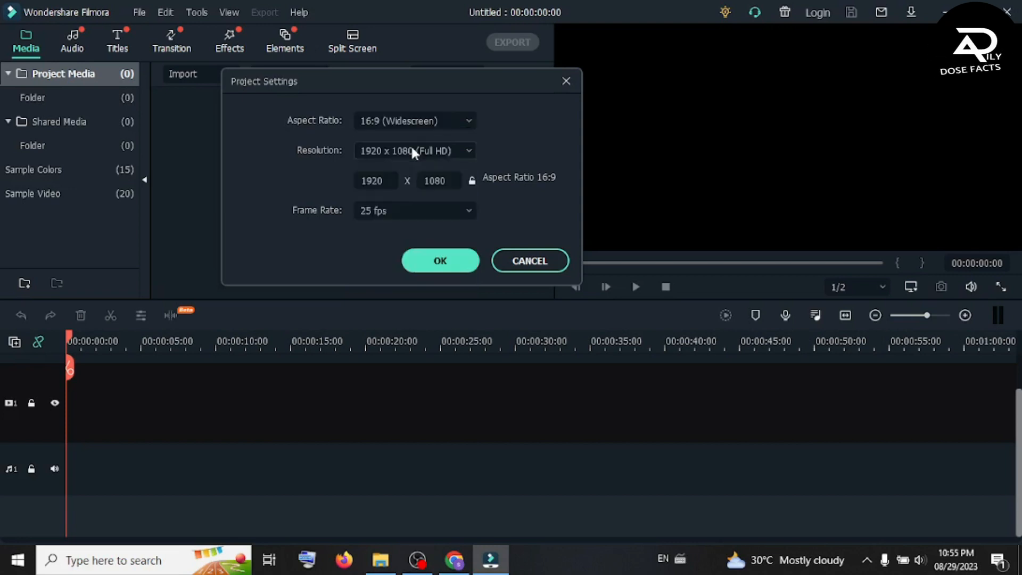
pyautogui.click(442, 261)
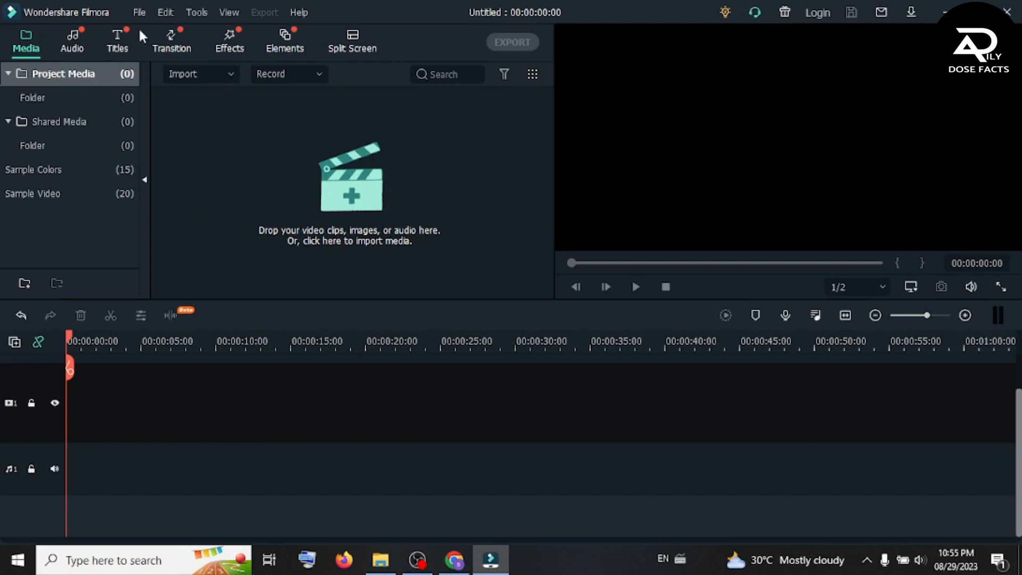
# Import the video 半熟牛的主页 - 抖音_61 from the Downloads folder into the project media
pyautogui.click(373, 203)
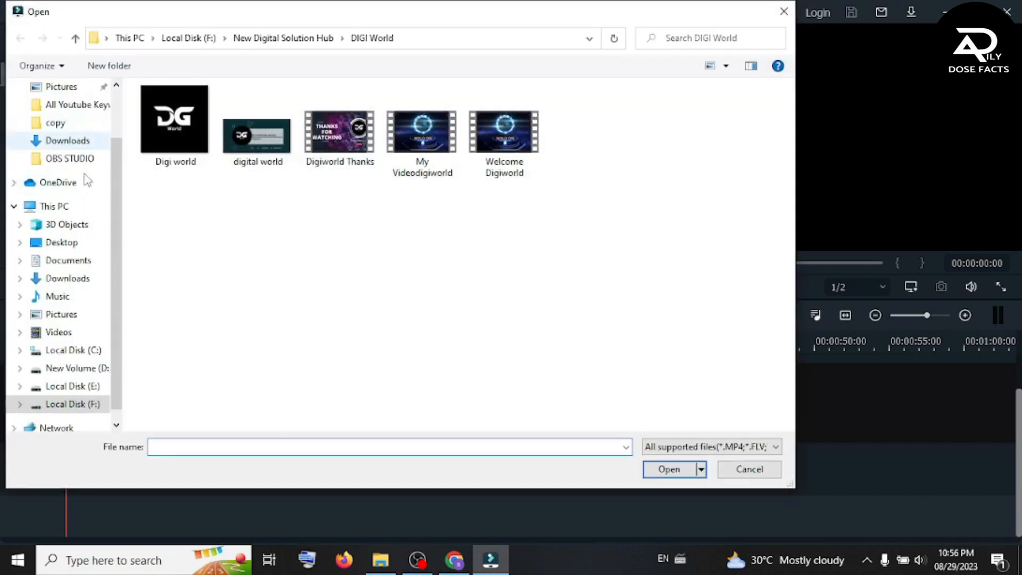
pyautogui.click(101, 368)
pyautogui.click(84, 387)
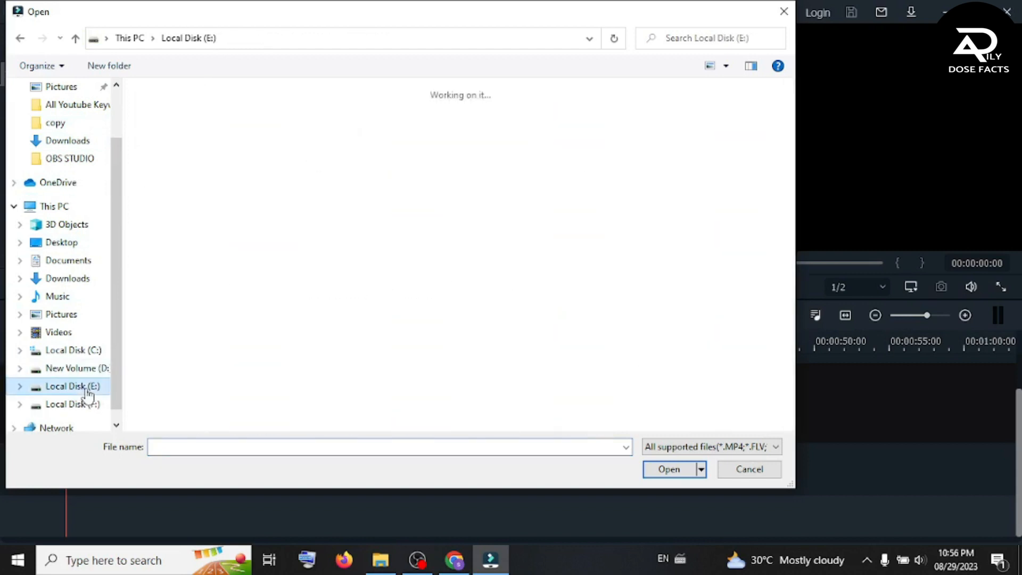
pyautogui.click(87, 386)
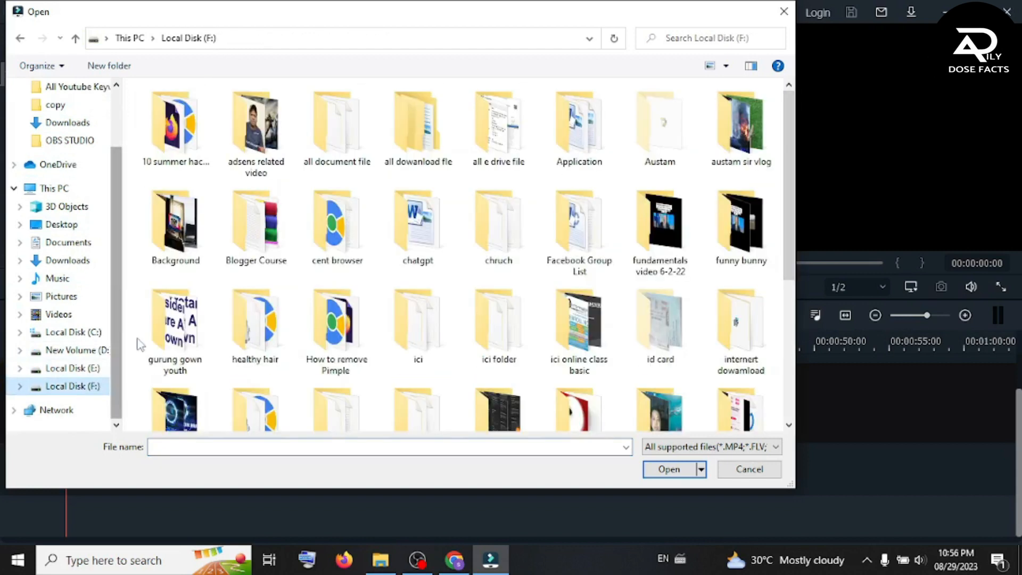
pyautogui.click(80, 265)
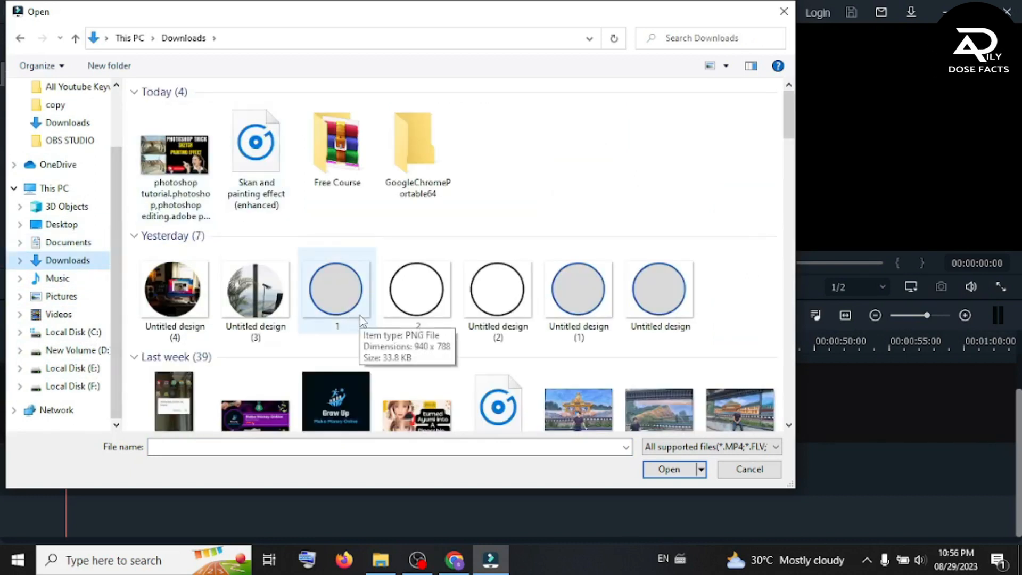
pyautogui.scroll(-10, 360, 315)
pyautogui.scroll(-15, 360, 315)
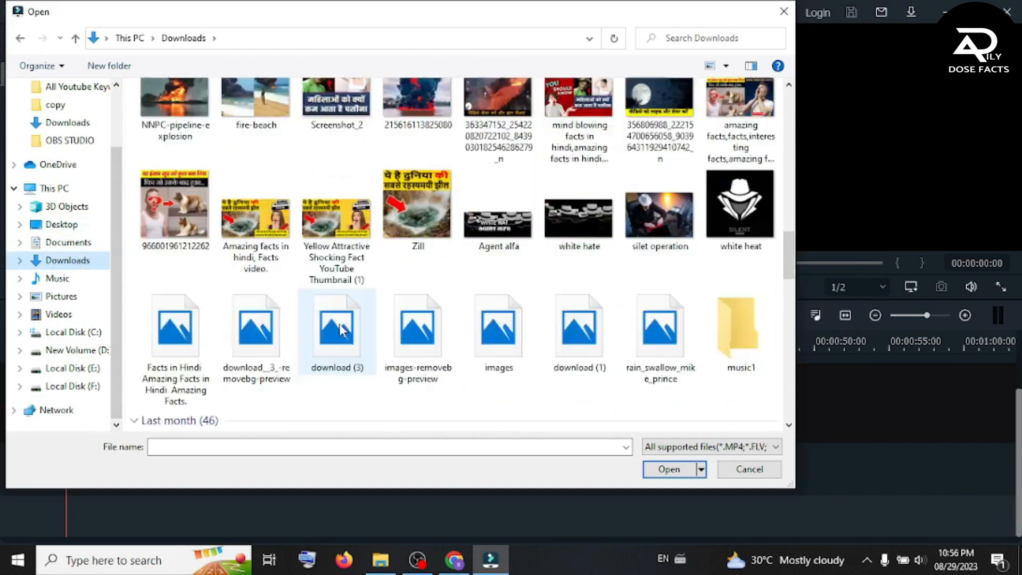
pyautogui.scroll(-5, 387, 354)
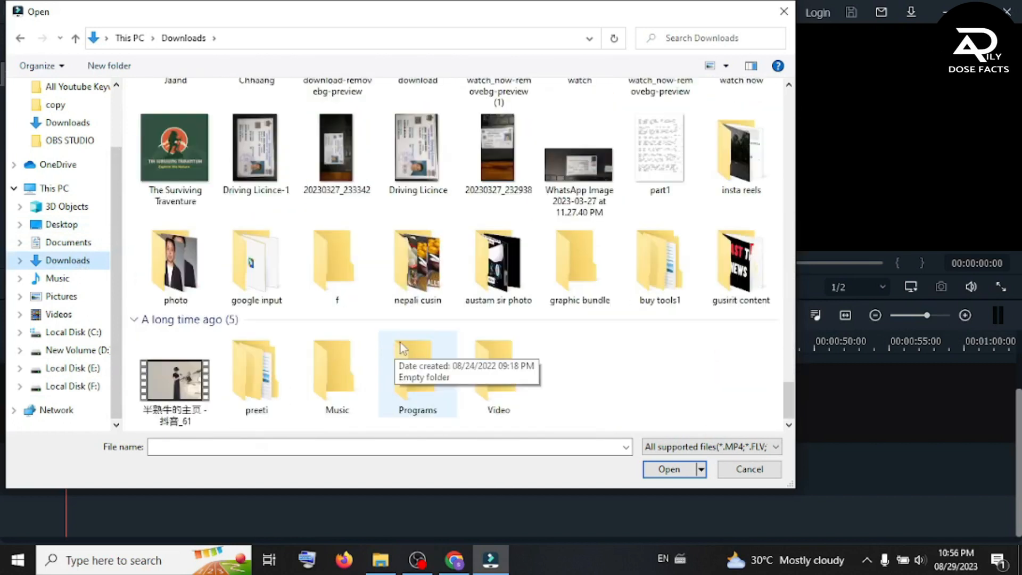
pyautogui.click(188, 383)
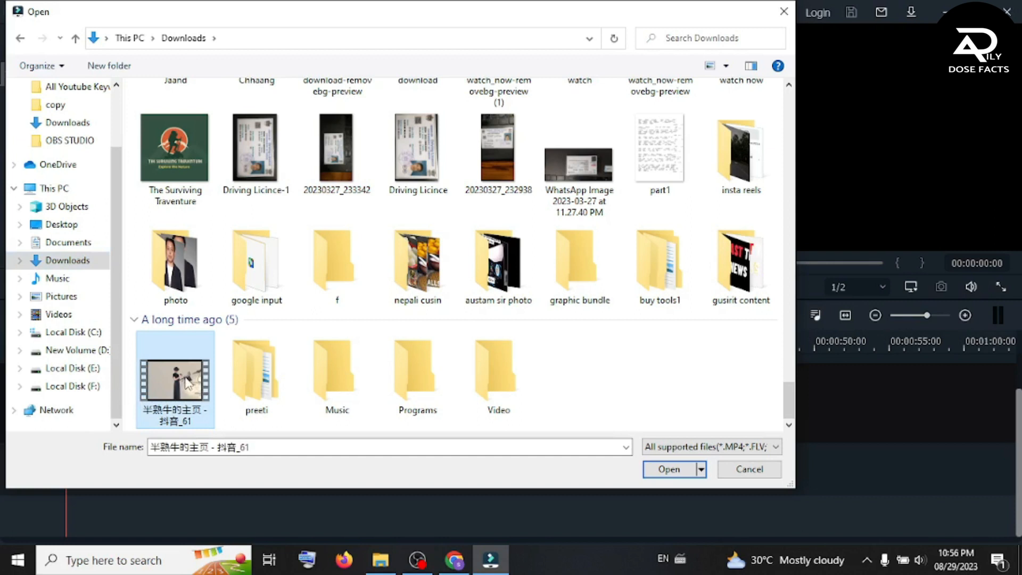
pyautogui.click(677, 473)
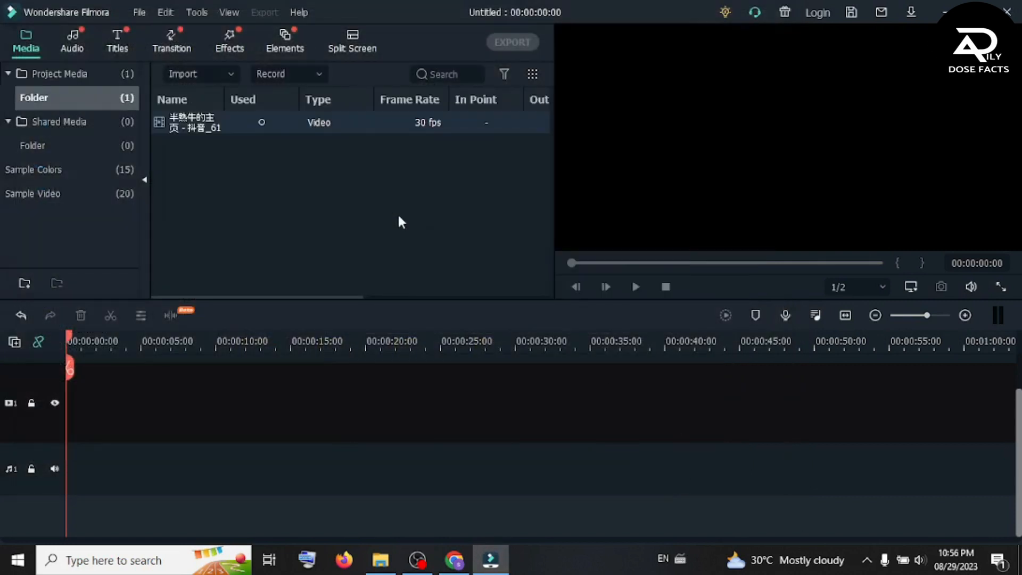
# Place the imported video at the start of video track 1, keeping the 1920 x 1080 25fps project settings, and play it back
pyautogui.click(330, 126)
pyautogui.moveTo(227, 121); pyautogui.dragTo(74, 434)
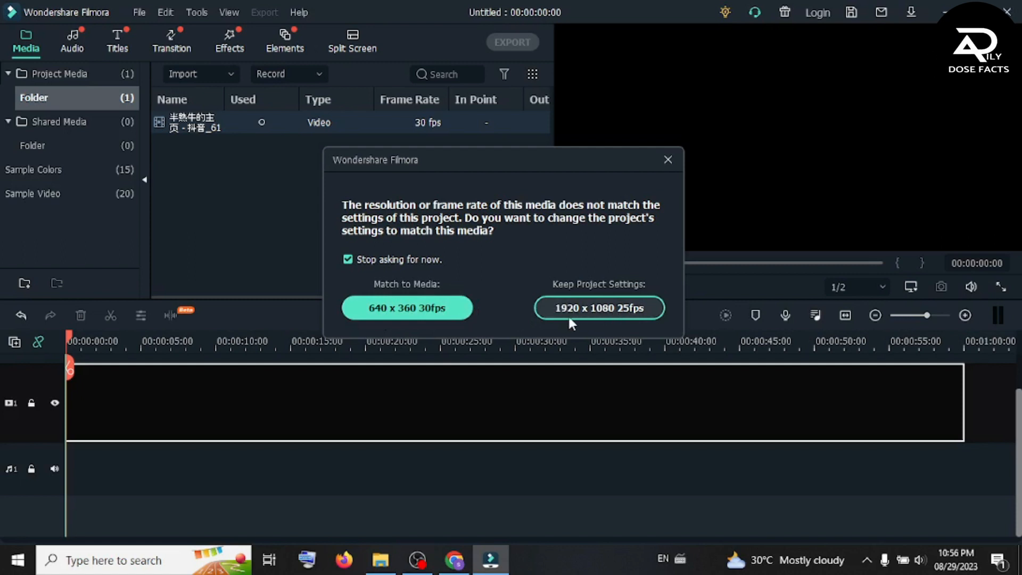
pyautogui.click(631, 311)
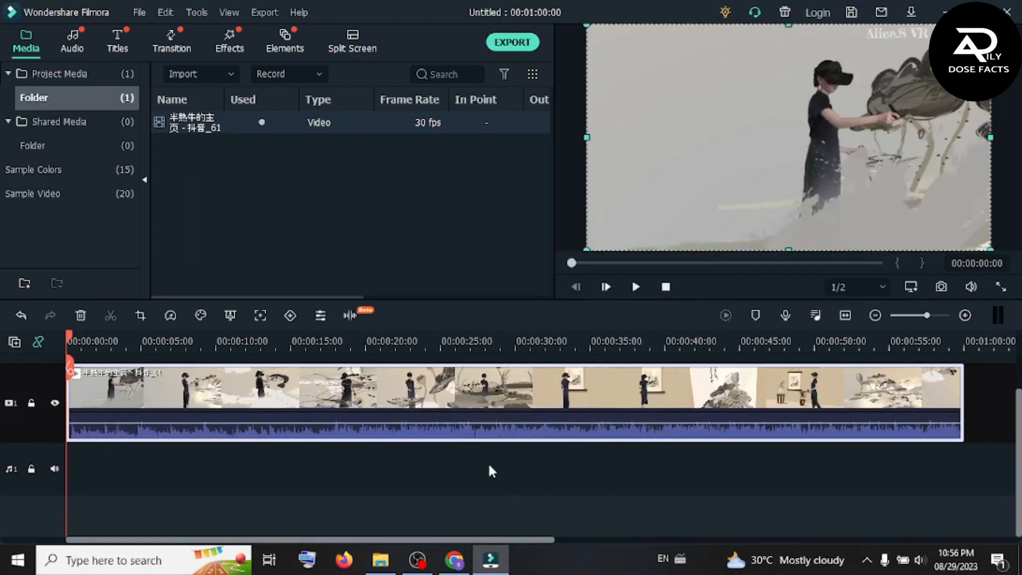
pyautogui.click(639, 287)
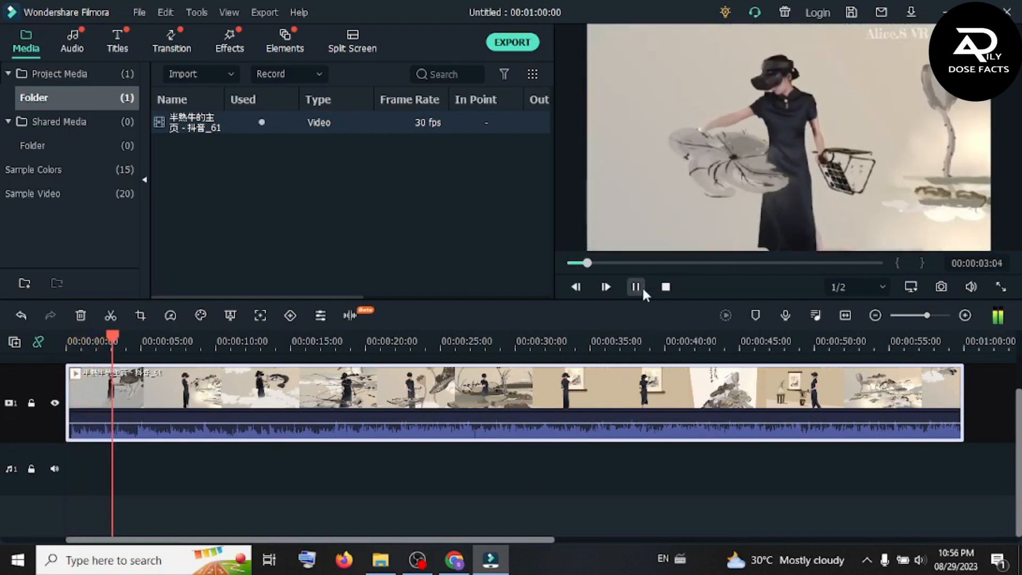
# Stop the playback, detach the audio from the video clip on the timeline, and select the separated parts in turn
pyautogui.click(638, 286)
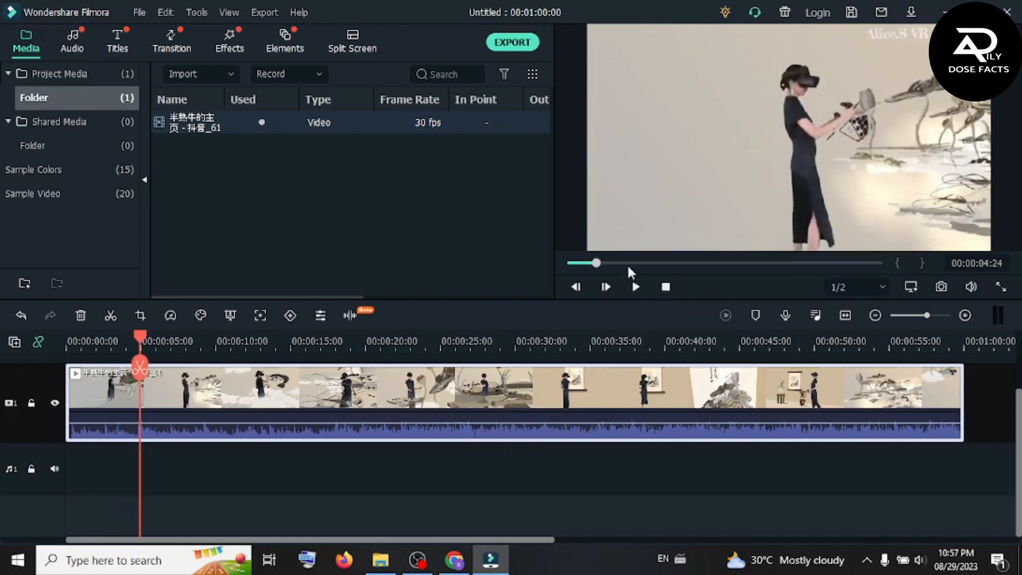
pyautogui.rightClick(449, 391)
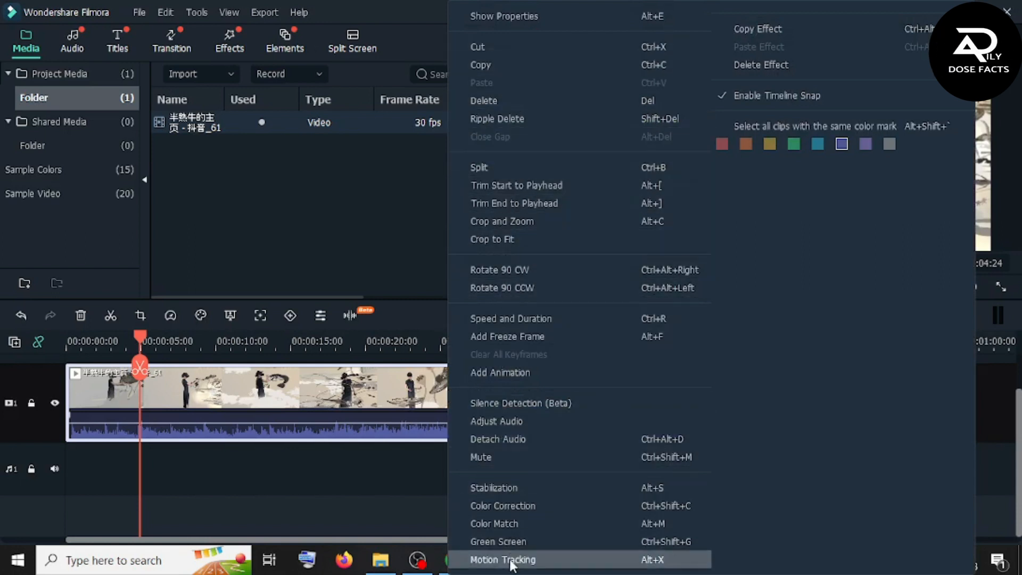
pyautogui.click(518, 440)
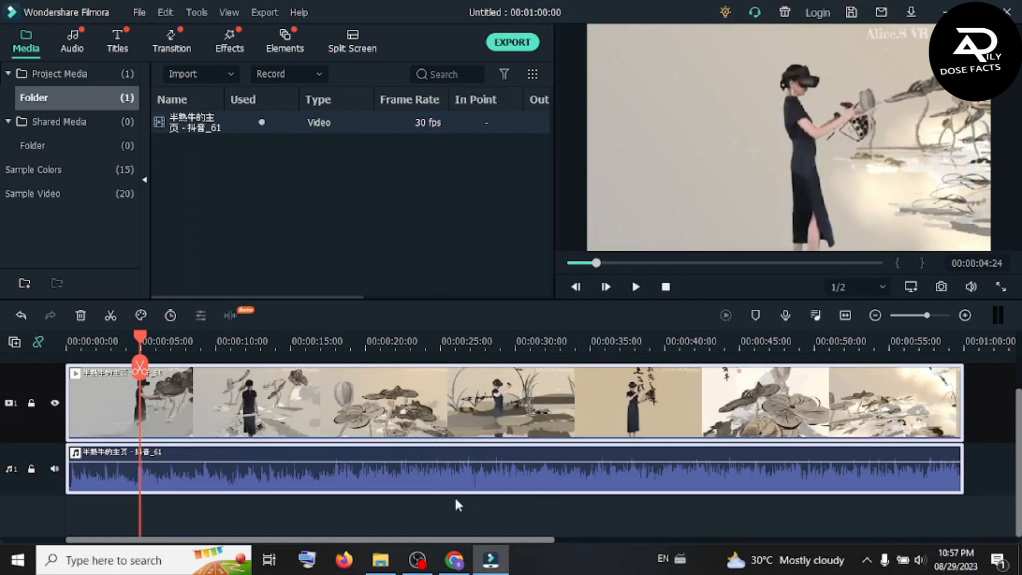
pyautogui.click(452, 478)
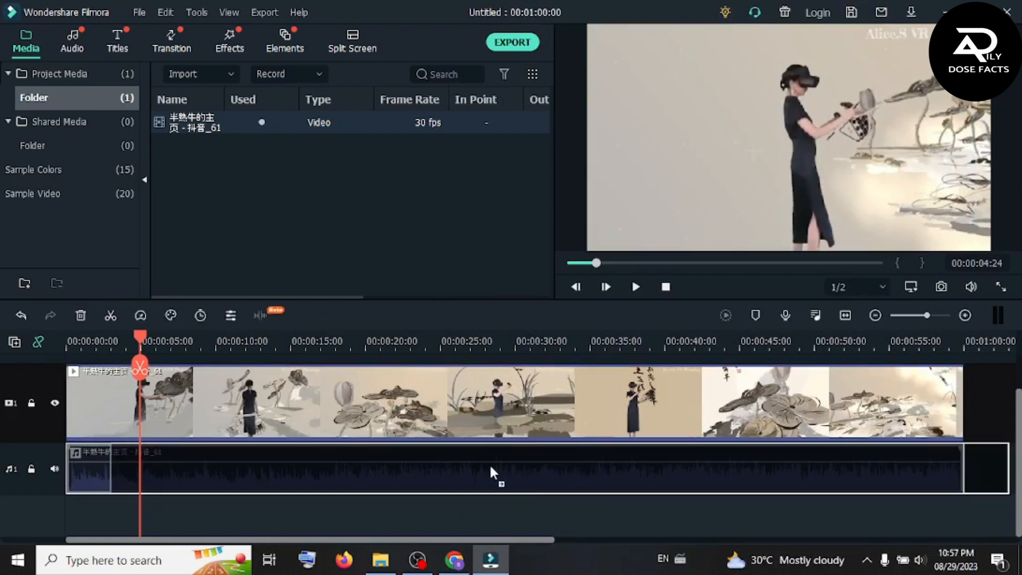
pyautogui.click(491, 403)
pyautogui.moveTo(492, 400); pyautogui.dragTo(491, 399)
# Split the video clip at 00:00:04:15 and move its second part along the track, leaving a gap of about 2 seconds
pyautogui.moveTo(143, 336); pyautogui.dragTo(66, 335)
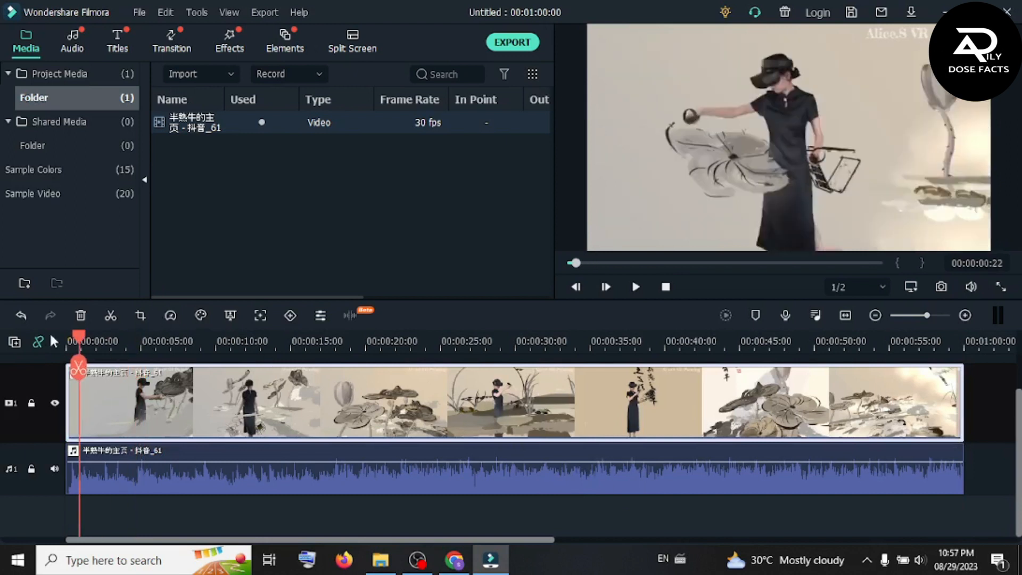
pyautogui.click(637, 289)
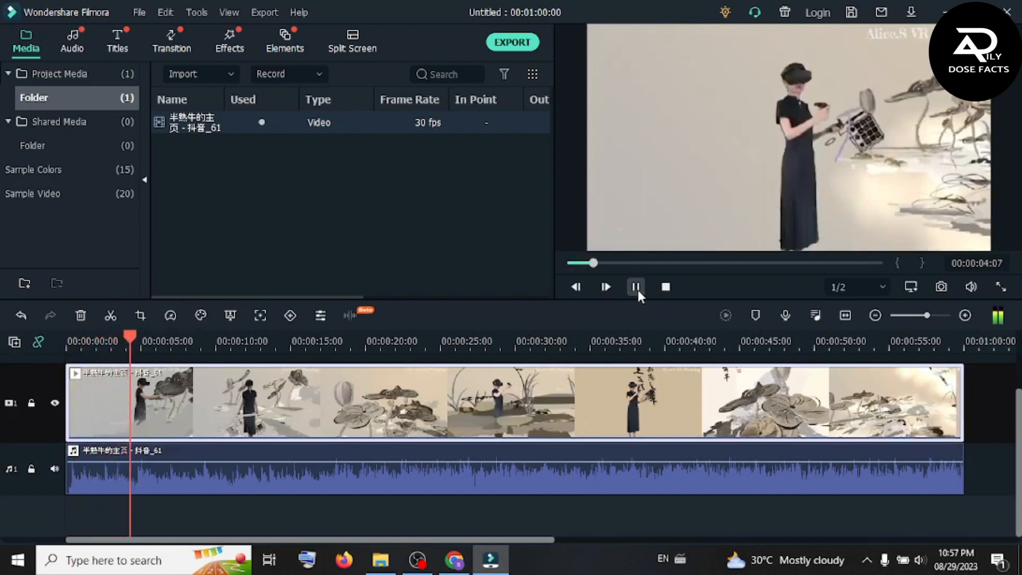
pyautogui.click(638, 290)
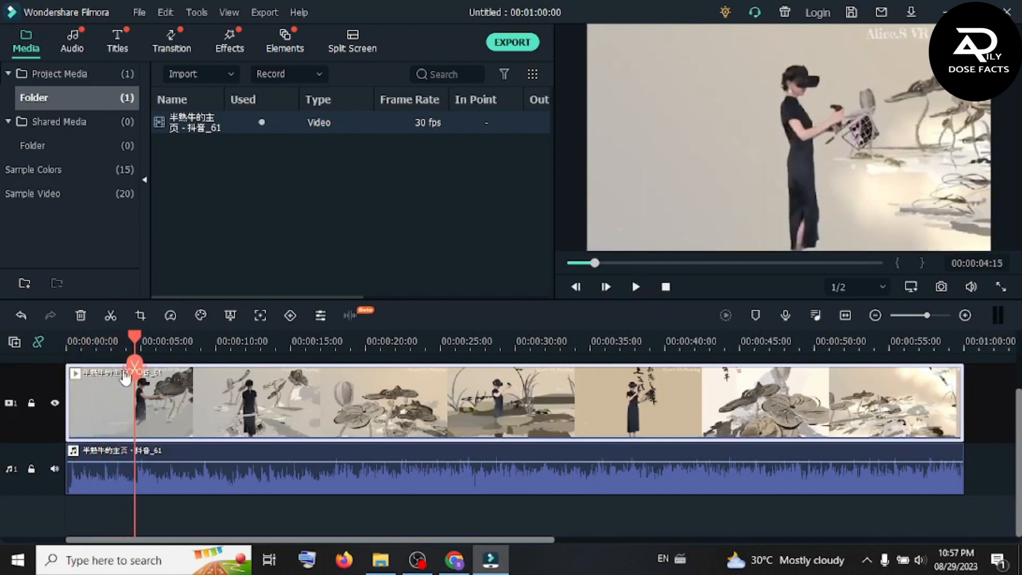
pyautogui.click(135, 367)
pyautogui.moveTo(200, 425); pyautogui.dragTo(238, 409)
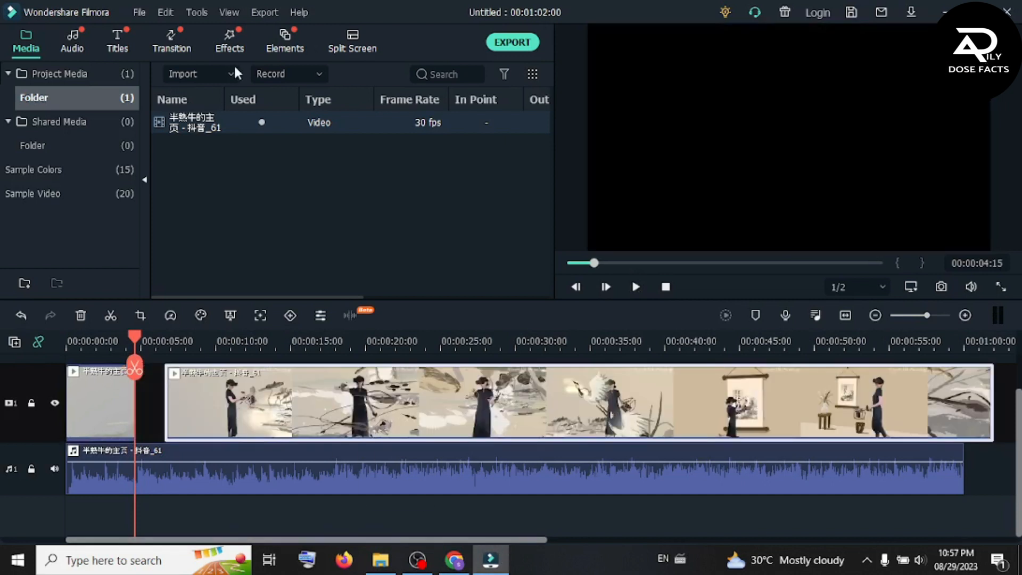
# Add the Cube transition to the start of the second video part and close the gap to the first part
pyautogui.click(169, 49)
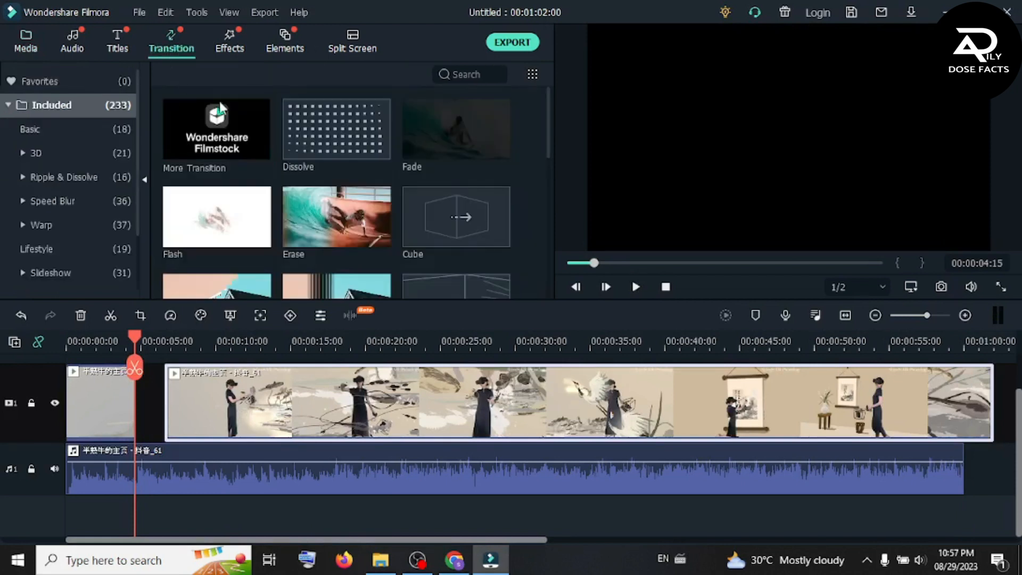
pyautogui.moveTo(446, 222); pyautogui.dragTo(180, 417)
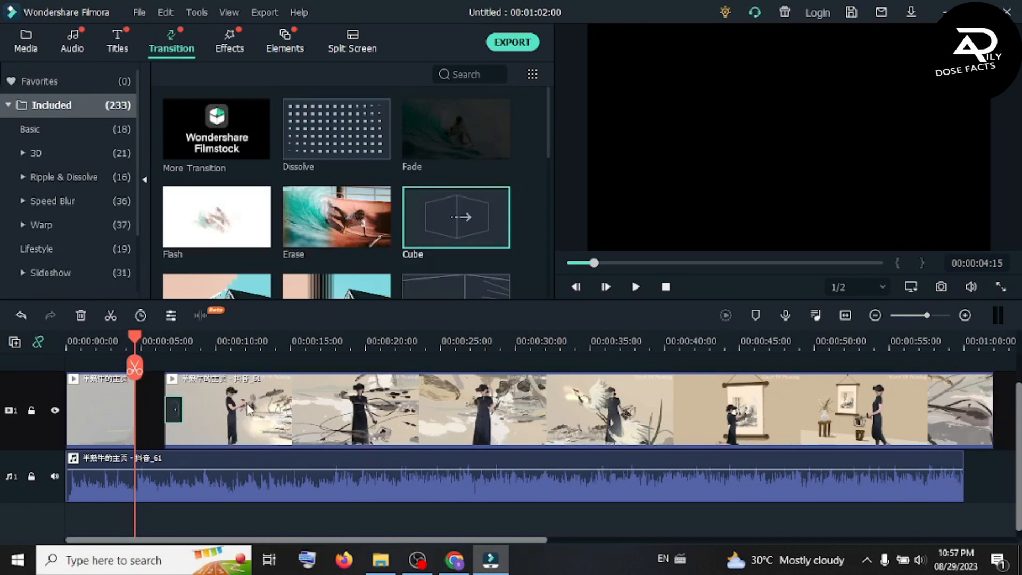
pyautogui.moveTo(200, 402); pyautogui.dragTo(173, 401)
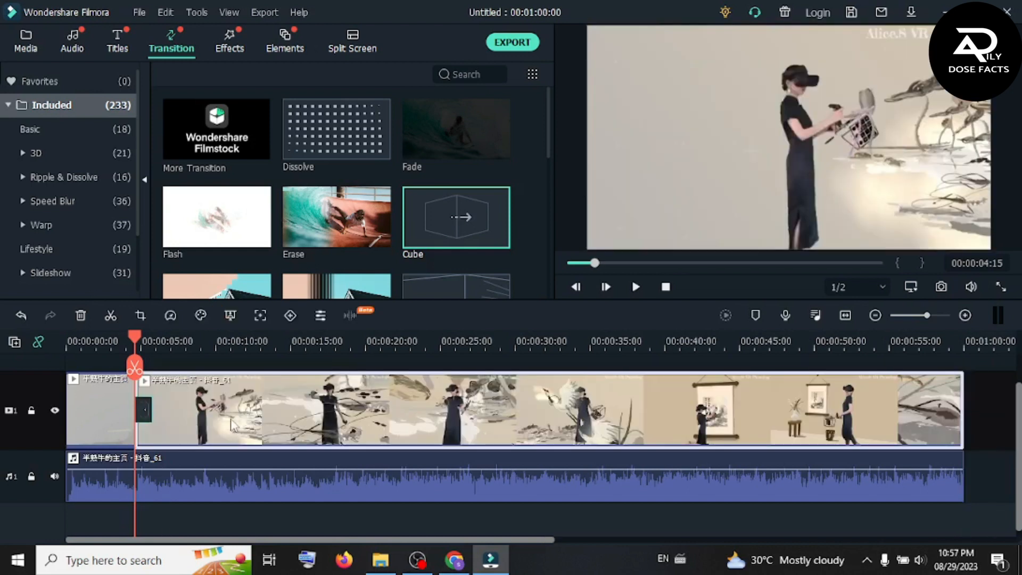
# Play the timeline from the beginning and split the second video part at 00:00:10:14
pyautogui.moveTo(141, 350); pyautogui.dragTo(68, 346)
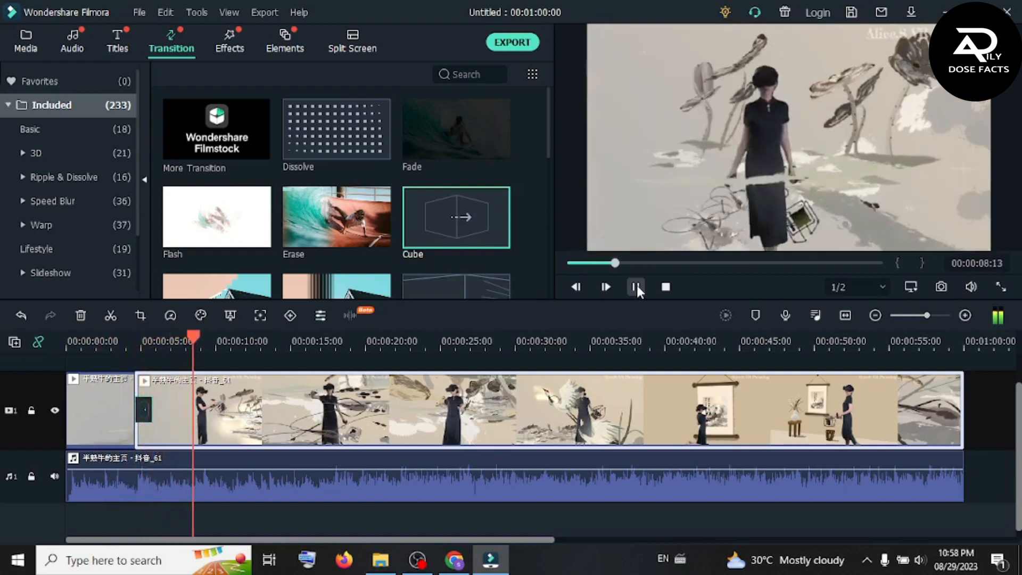
pyautogui.click(637, 285)
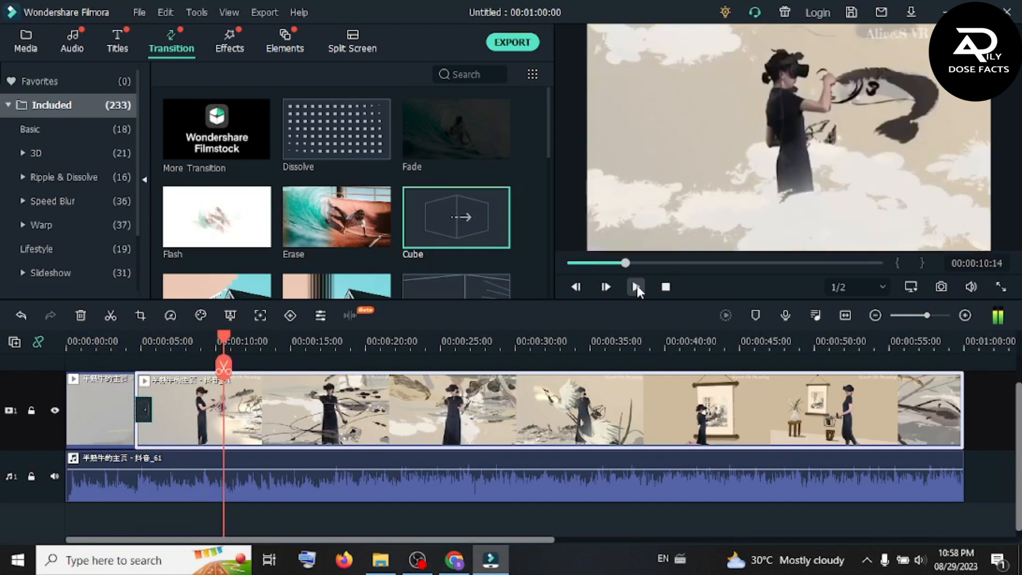
pyautogui.click(231, 373)
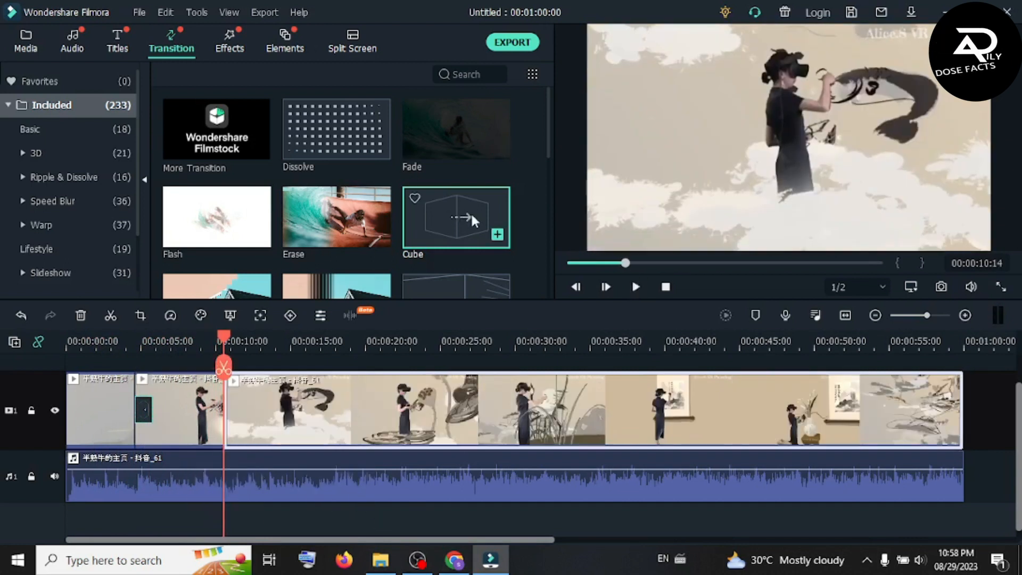
# Add the Box Flip 2 transition to the start of the third video part and play the timeline across it
pyautogui.scroll(-3, 433, 205)
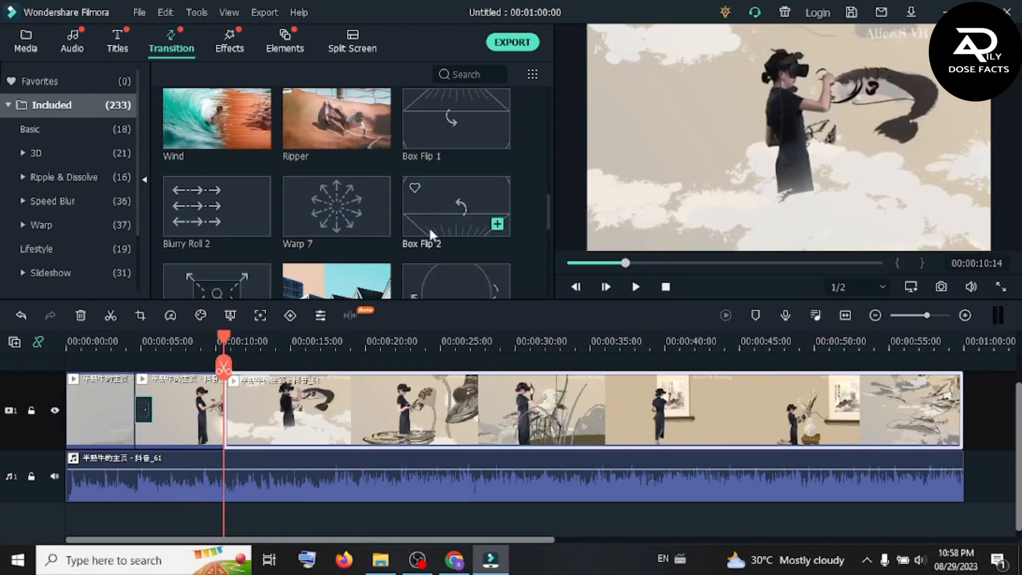
pyautogui.moveTo(446, 205); pyautogui.dragTo(302, 363)
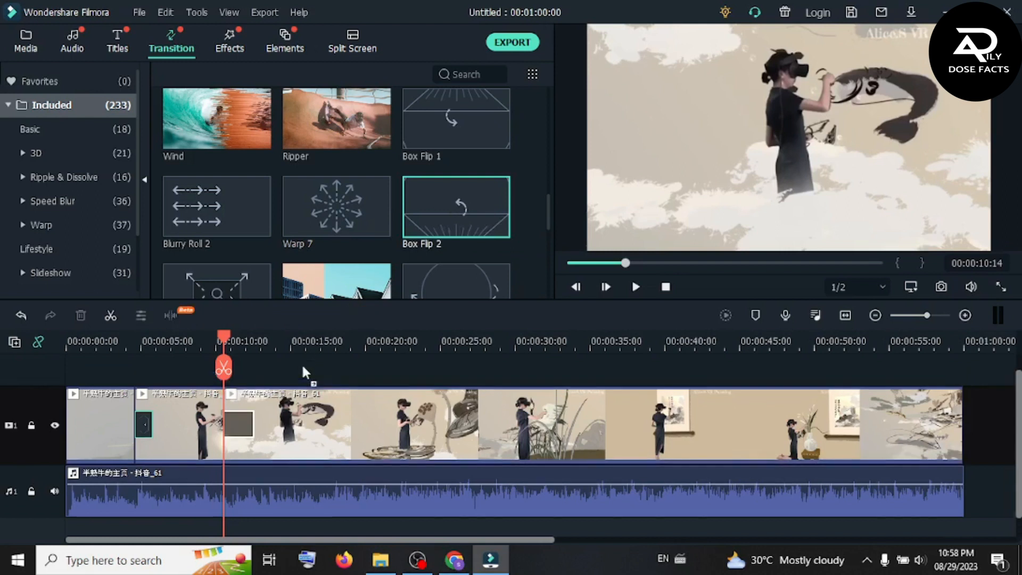
pyautogui.moveTo(238, 417); pyautogui.dragTo(240, 426)
pyautogui.moveTo(223, 337); pyautogui.dragTo(203, 345)
pyautogui.click(637, 287)
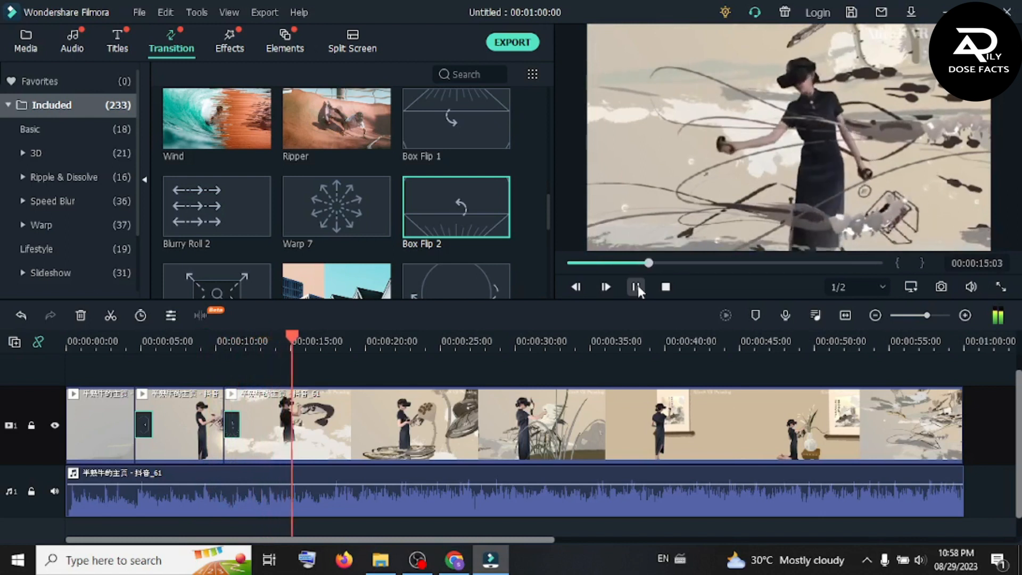
pyautogui.click(637, 285)
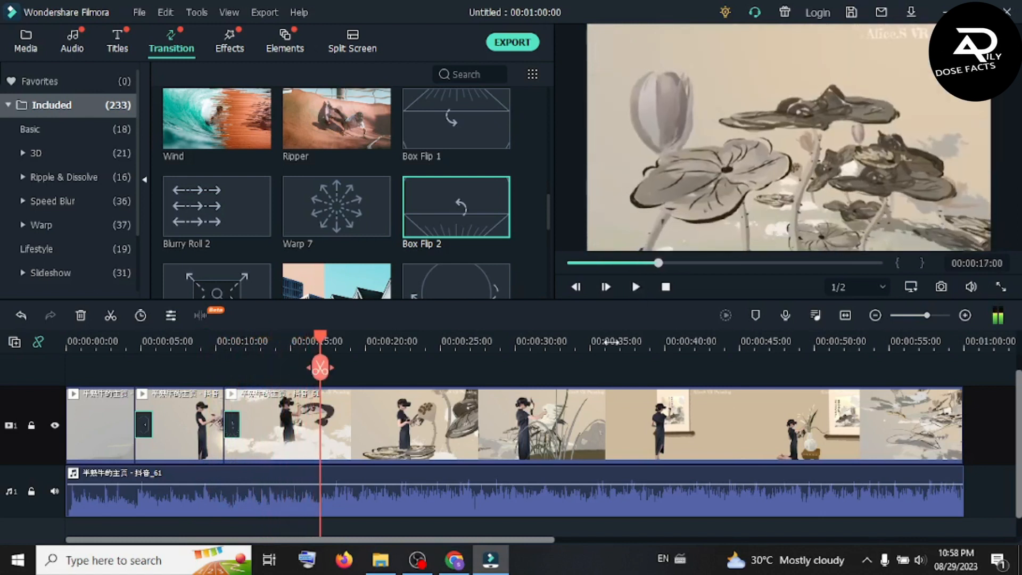
pyautogui.scroll(-1, 616, 331)
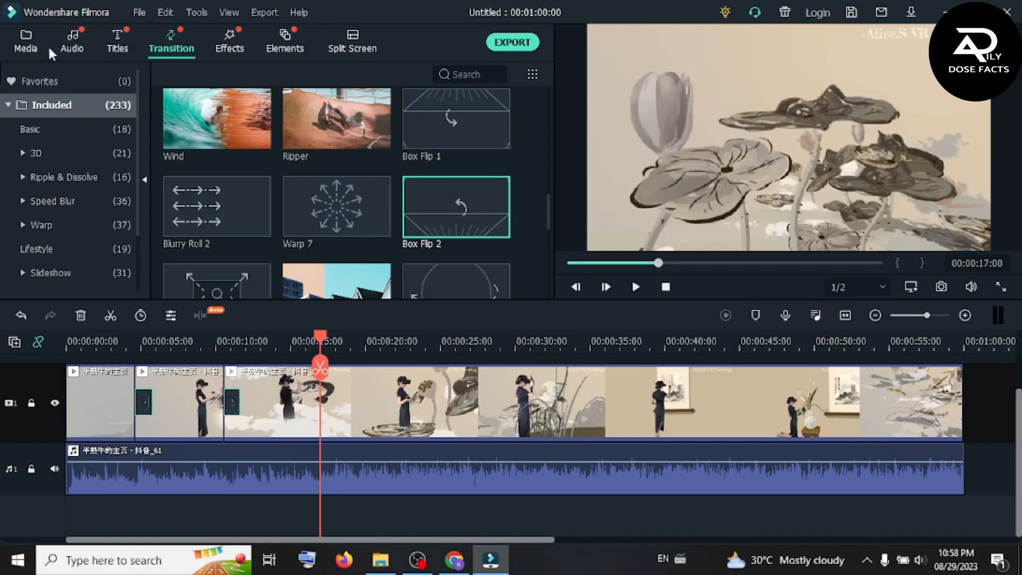
# Look through the view commands and show the project media in Large Thumbnail View
pyautogui.click(26, 45)
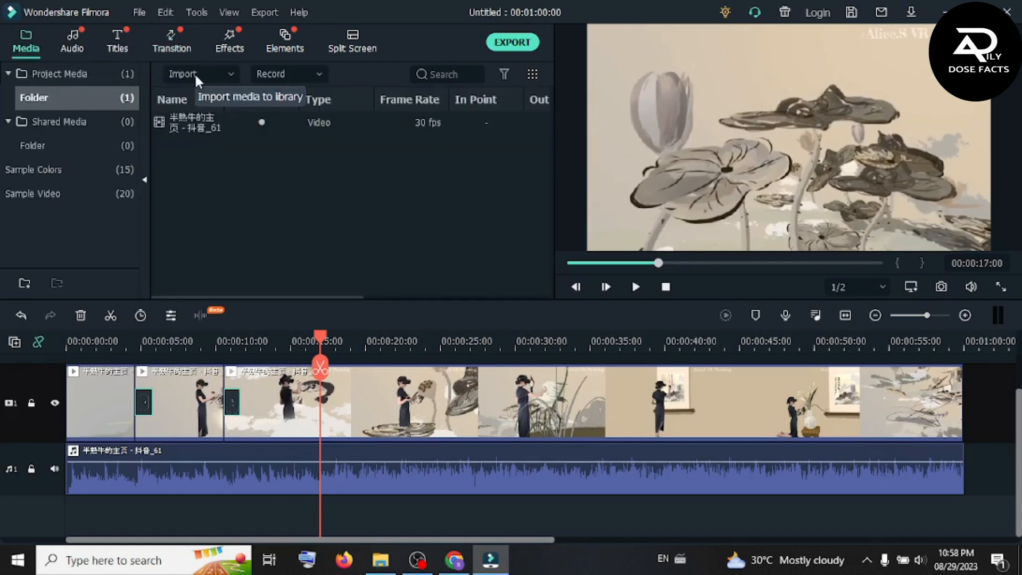
pyautogui.click(229, 12)
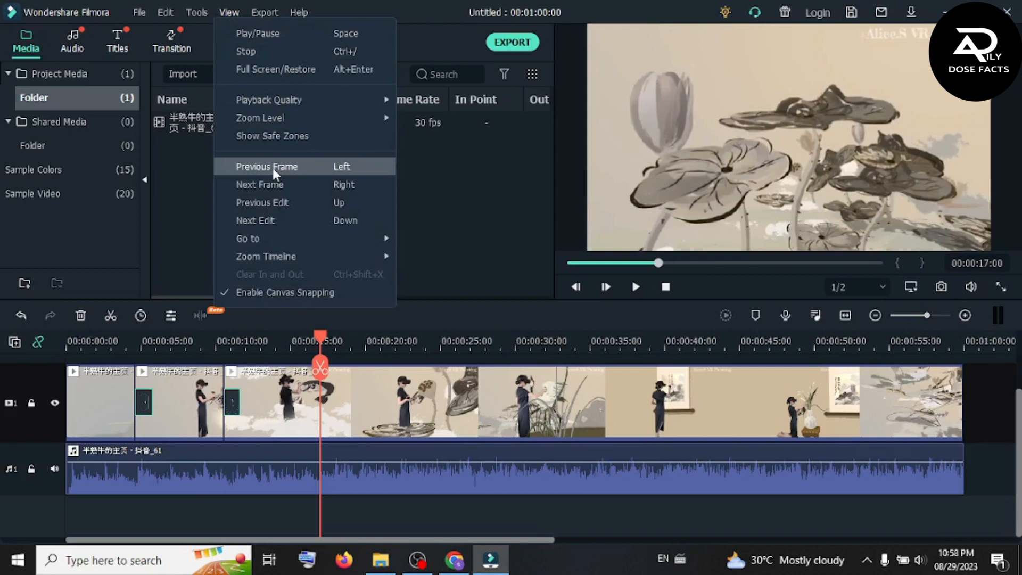
pyautogui.moveTo(328, 123)
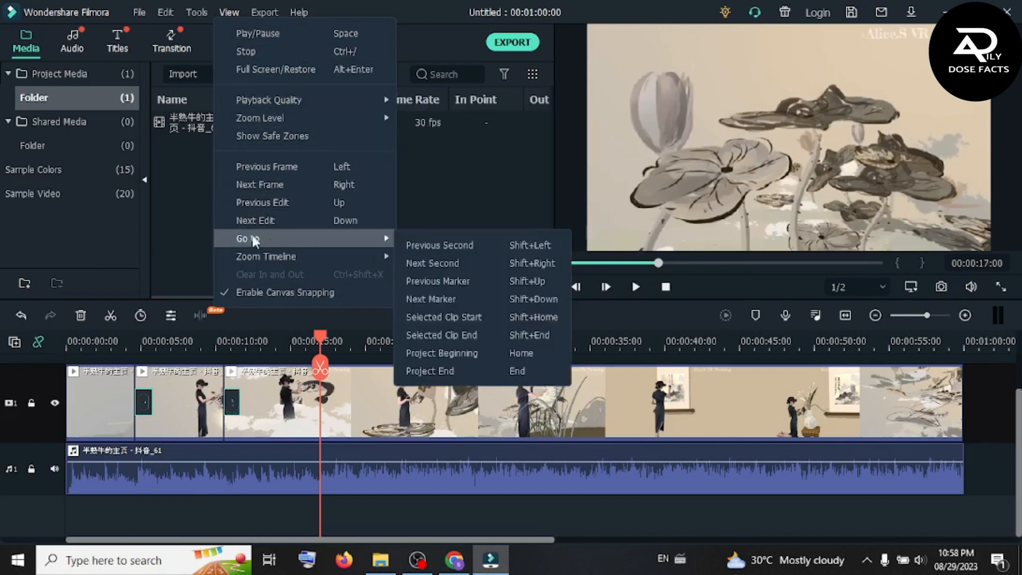
pyautogui.moveTo(203, 7)
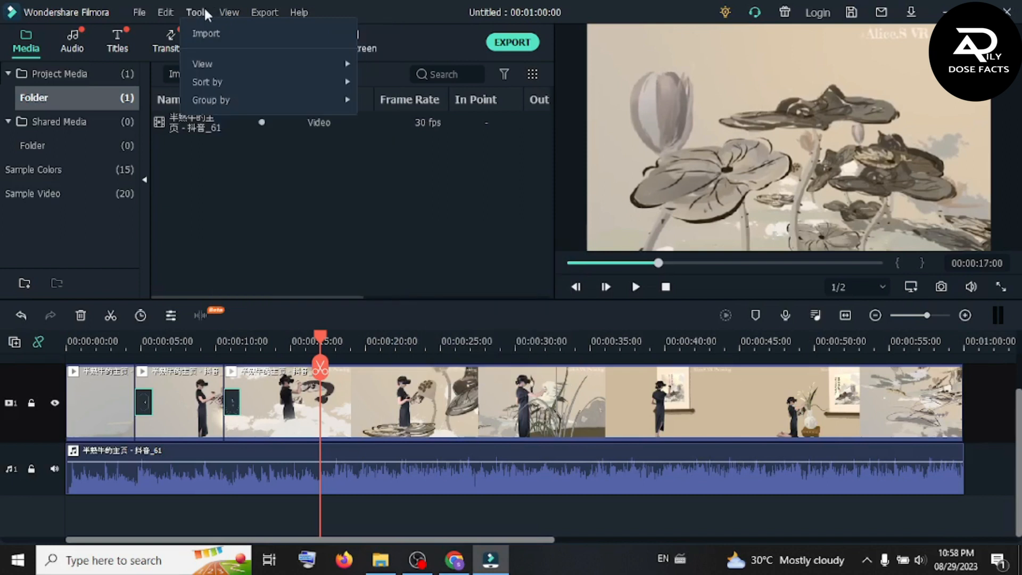
pyautogui.moveTo(205, 66)
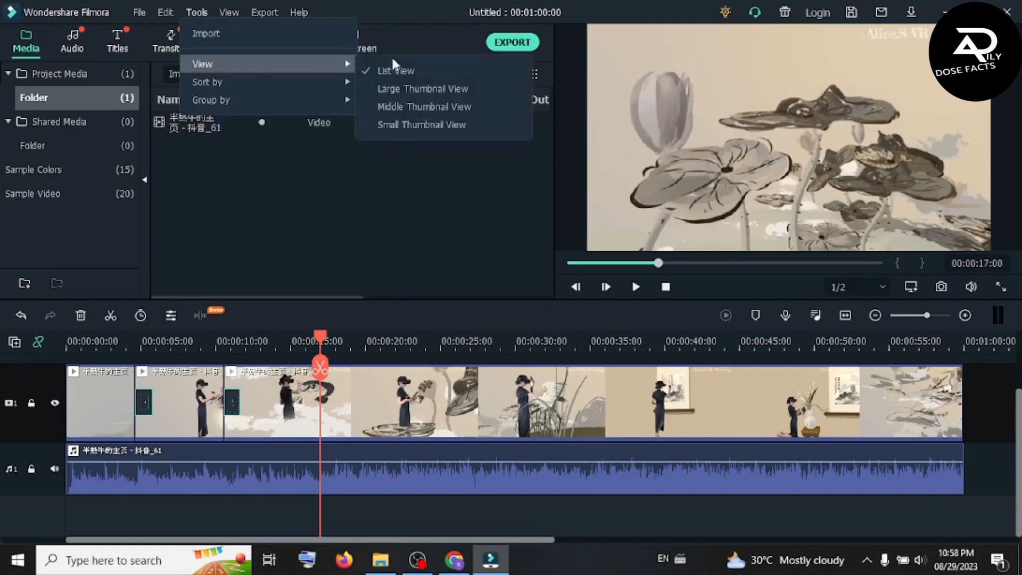
pyautogui.click(423, 91)
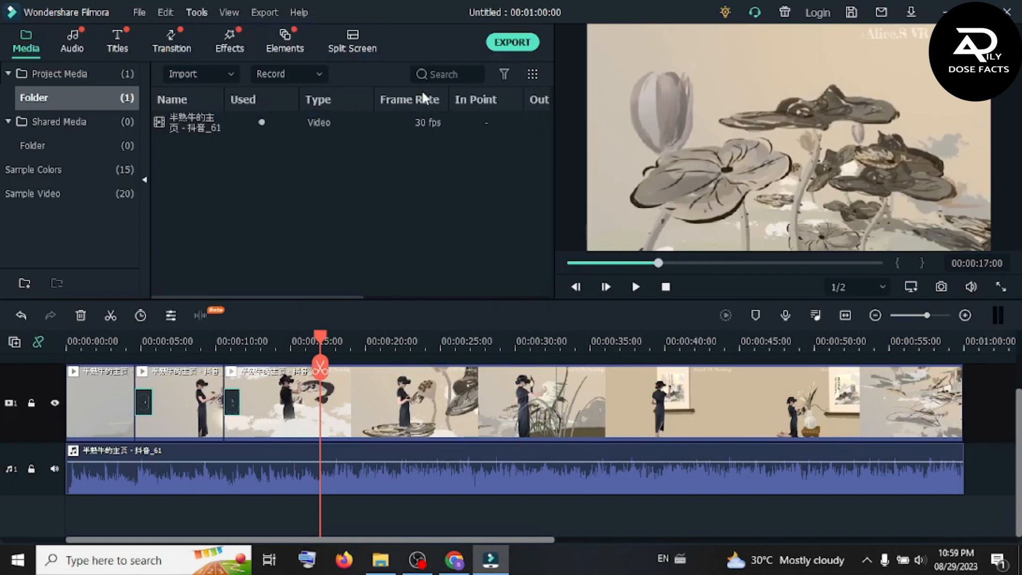
# Switch the project media to Middle Thumbnail View and back to Large Thumbnail View
pyautogui.click(230, 11)
pyautogui.click(201, 16)
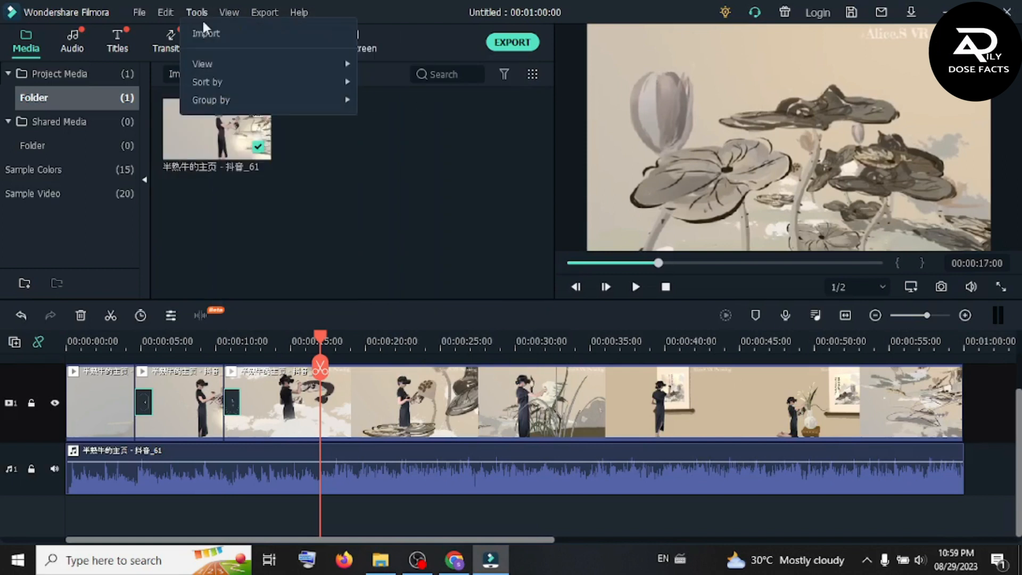
pyautogui.moveTo(213, 62)
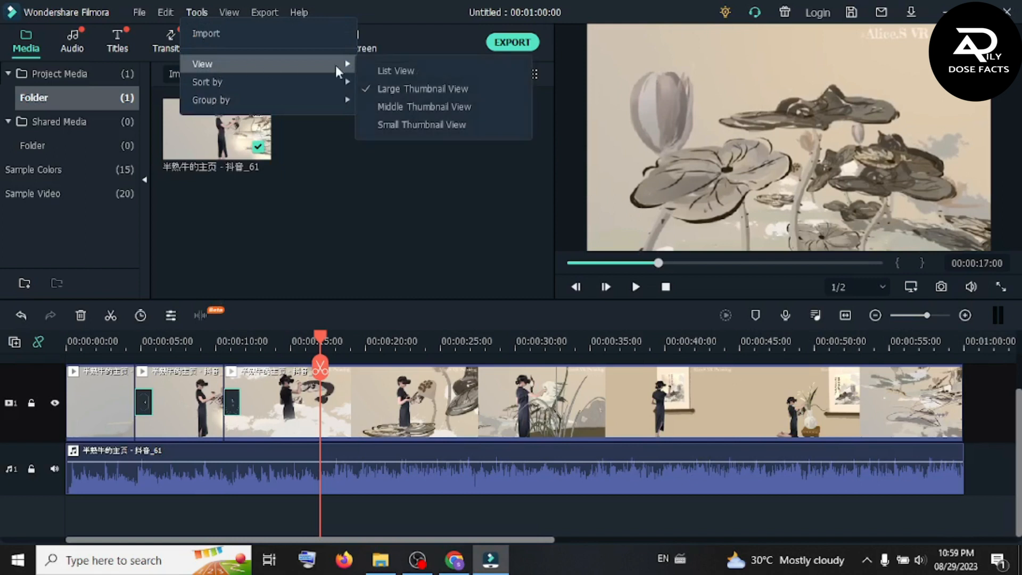
pyautogui.click(444, 107)
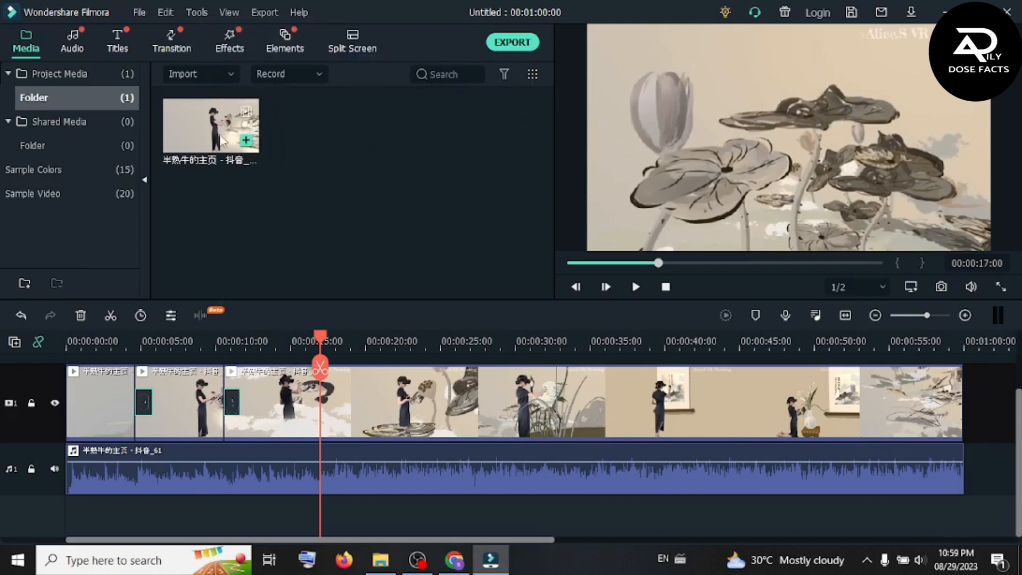
pyautogui.click(200, 10)
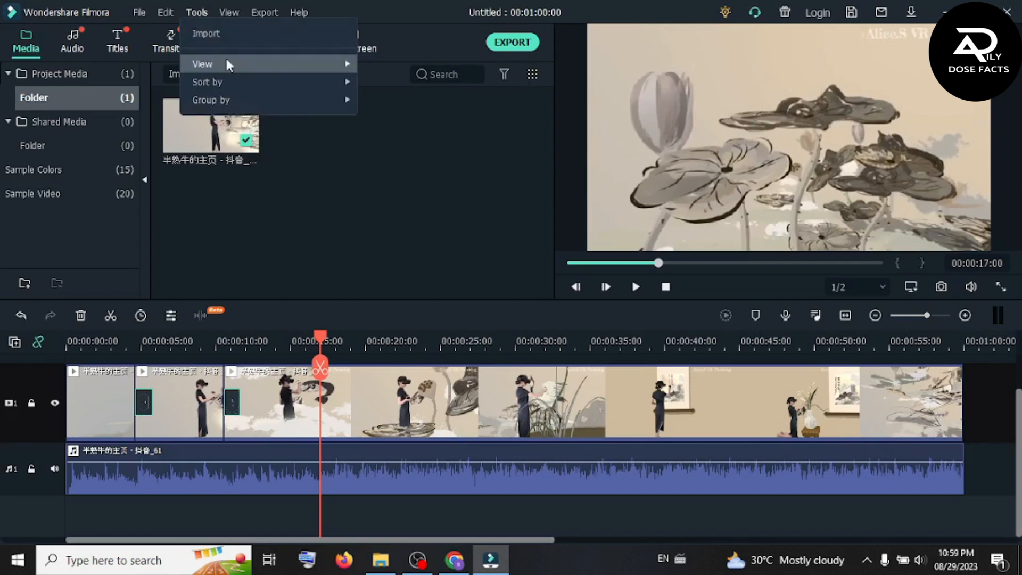
pyautogui.moveTo(261, 69)
pyautogui.click(446, 88)
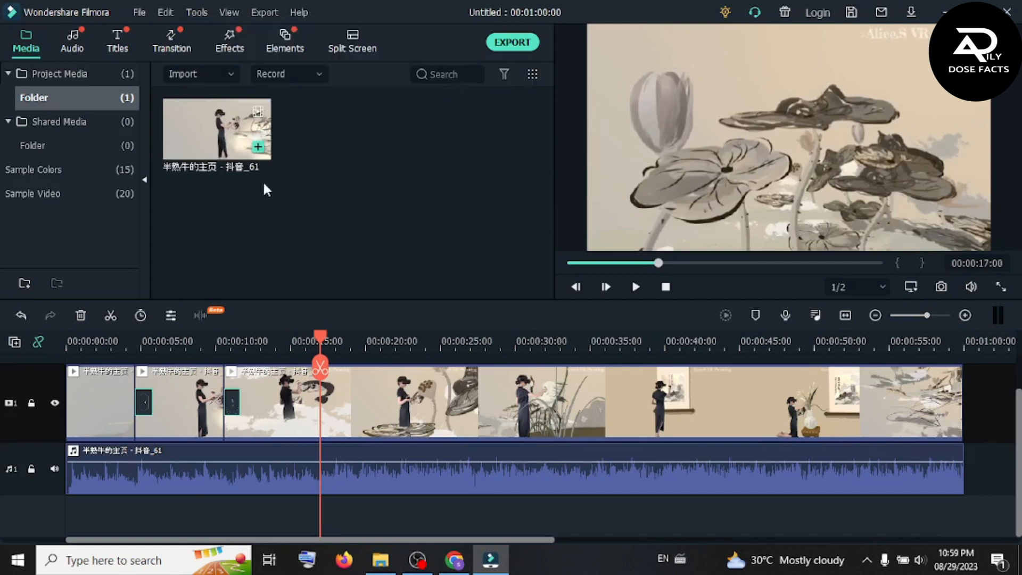
# Start importing media files and look through the Downloads folder for music
pyautogui.click(184, 74)
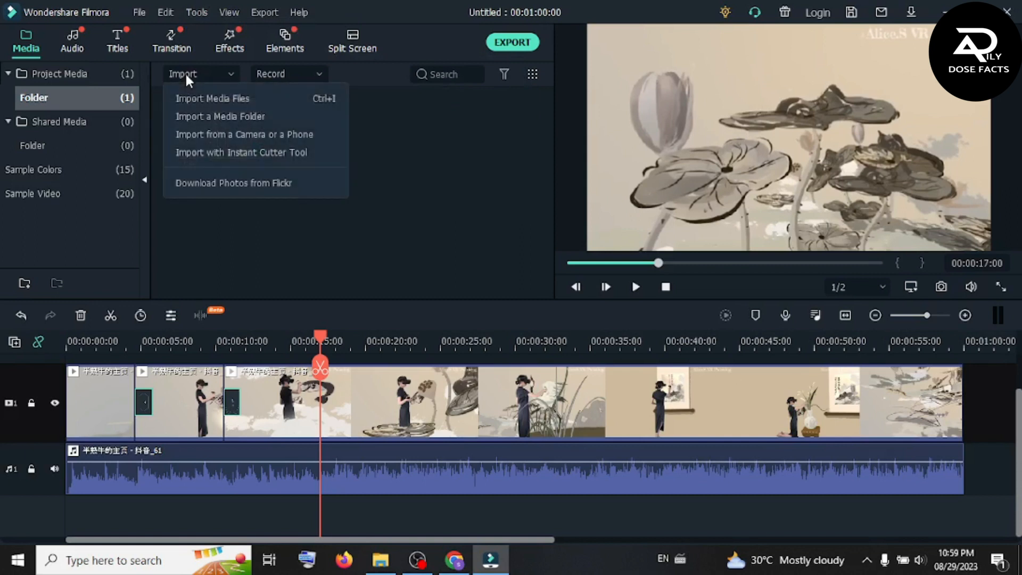
pyautogui.click(212, 101)
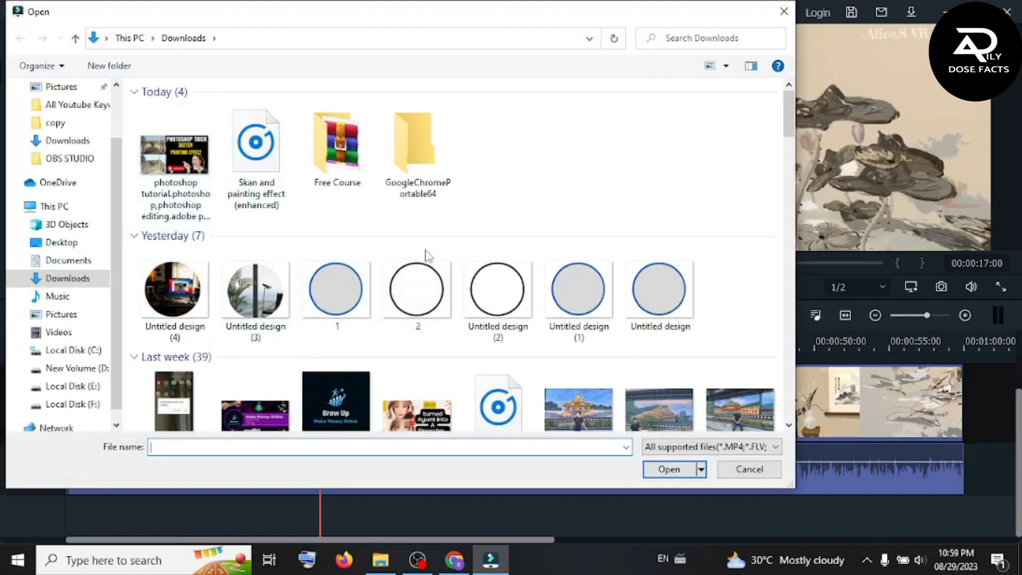
pyautogui.scroll(-5, 436, 266)
pyautogui.scroll(5, 458, 274)
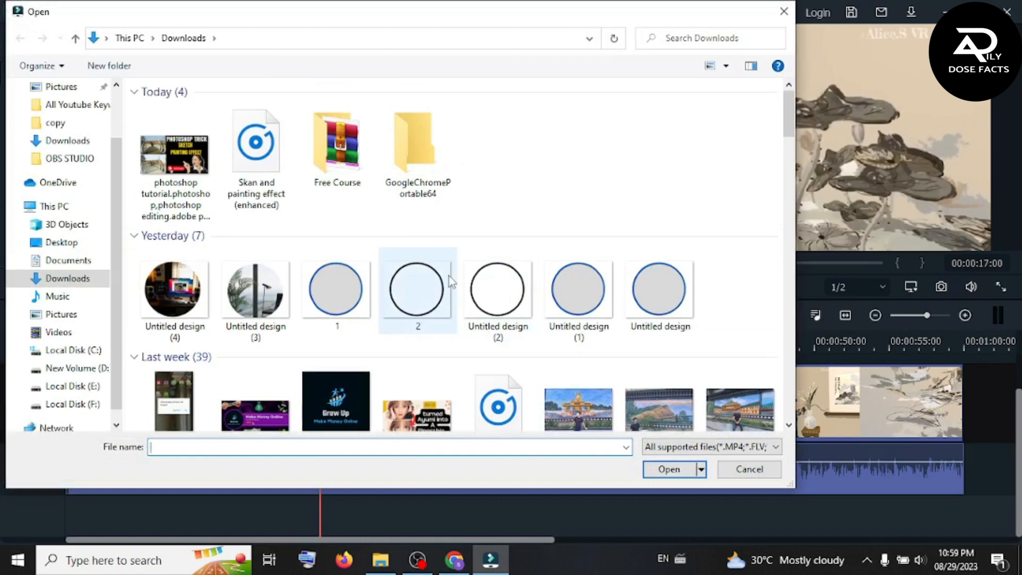
pyautogui.scroll(-8, 449, 276)
pyautogui.scroll(-3, 450, 280)
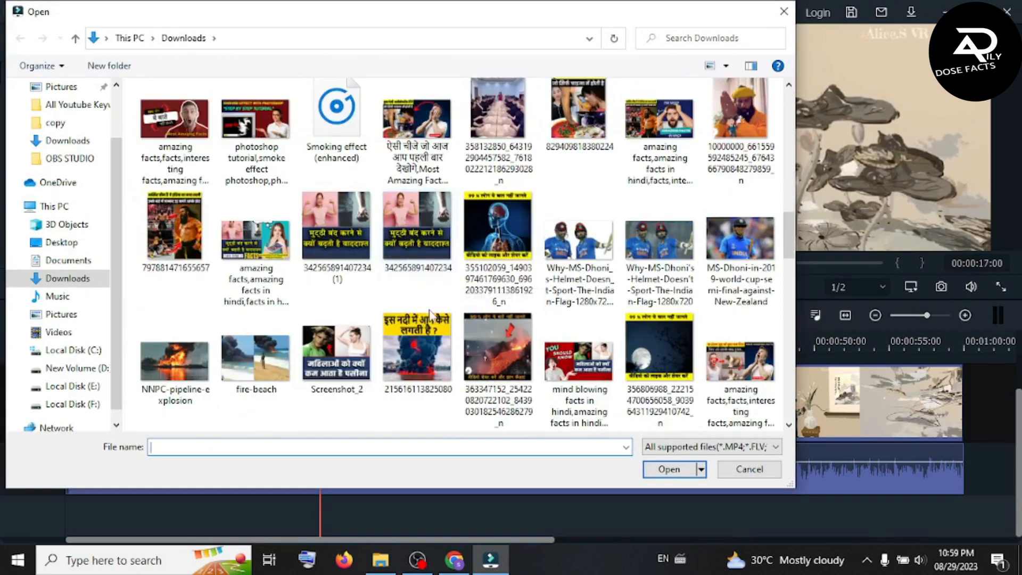
pyautogui.scroll(-3, 421, 347)
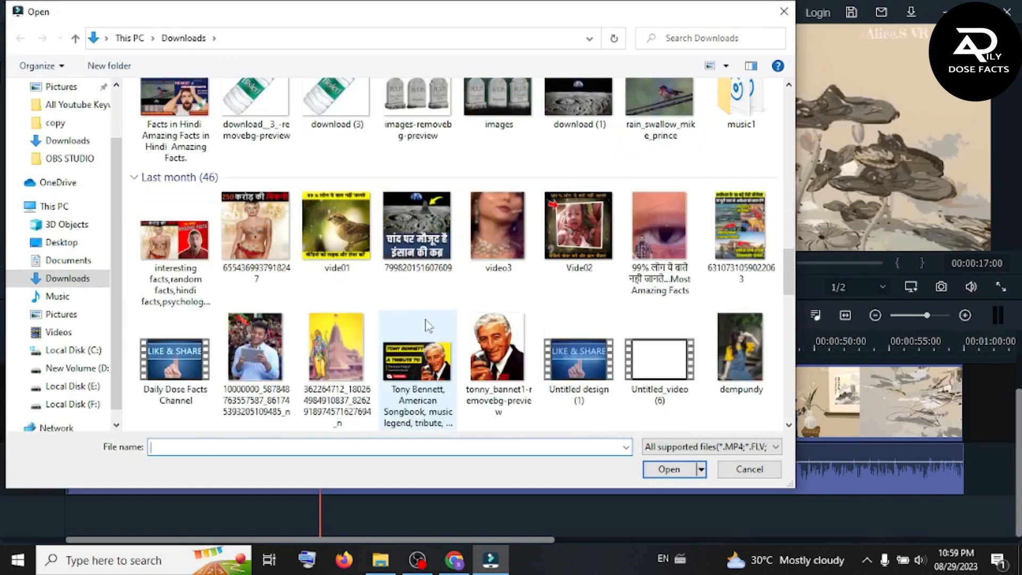
# Find the music1 folder among the Downloads items and open it
pyautogui.click(428, 326)
pyautogui.press('m')
pyautogui.press('m')
pyautogui.press('m')
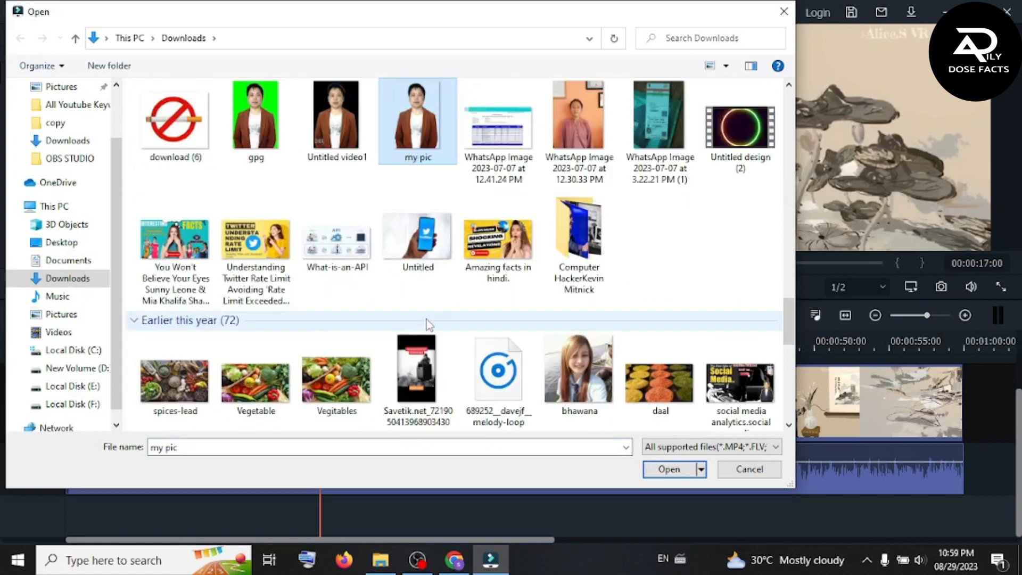
pyautogui.press('m')
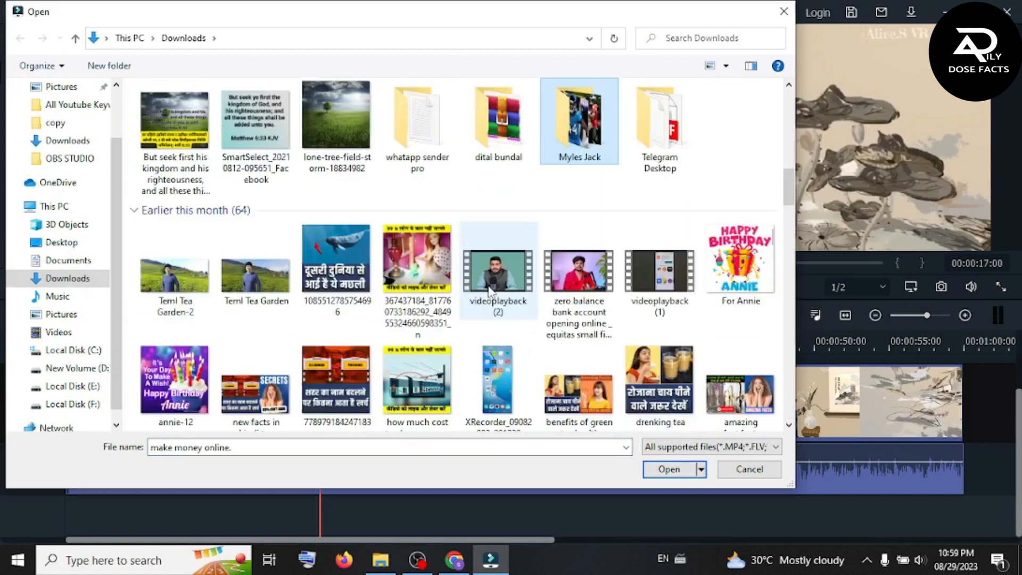
pyautogui.press('m')
pyautogui.scroll(-10, 550, 305)
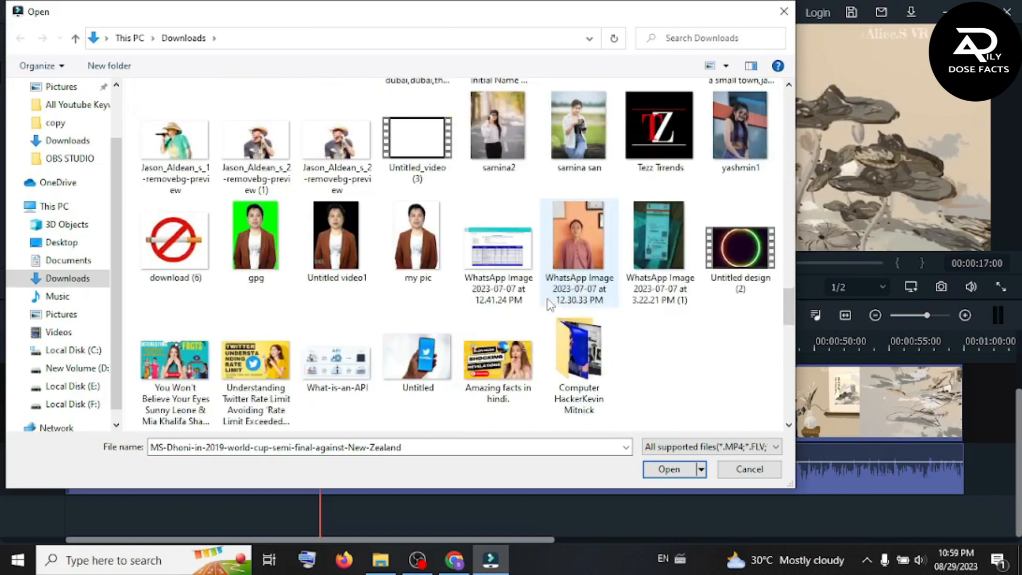
pyautogui.scroll(-12, 550, 305)
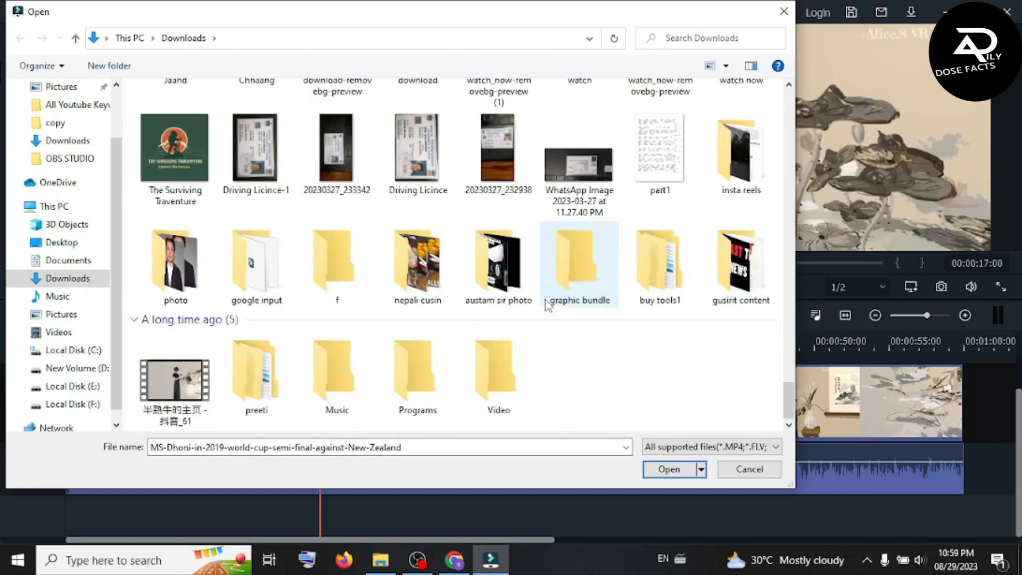
pyautogui.click(520, 343)
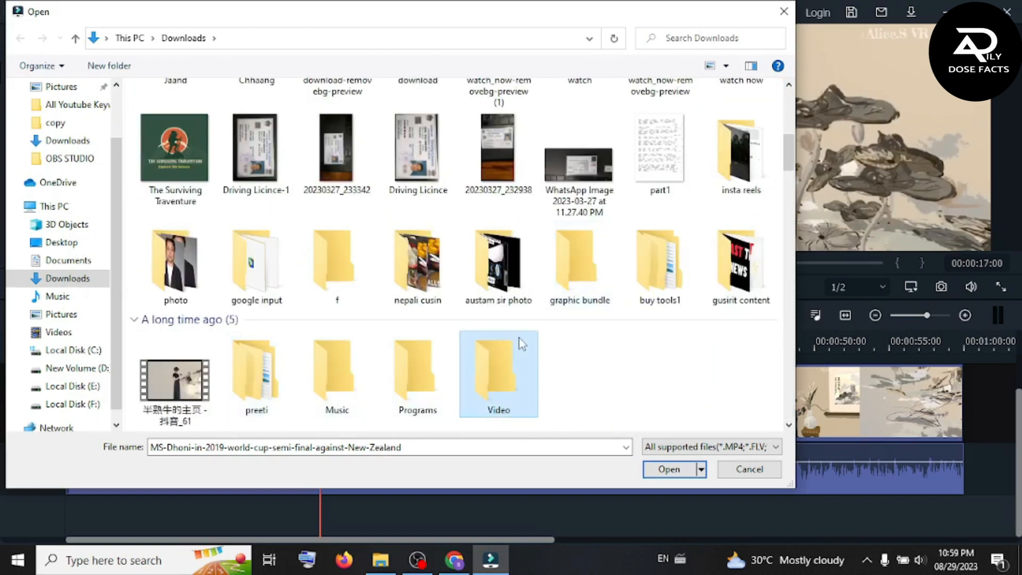
pyautogui.press('m')
pyautogui.press('m')
pyautogui.press('m')
pyautogui.press('m')
pyautogui.press('m')
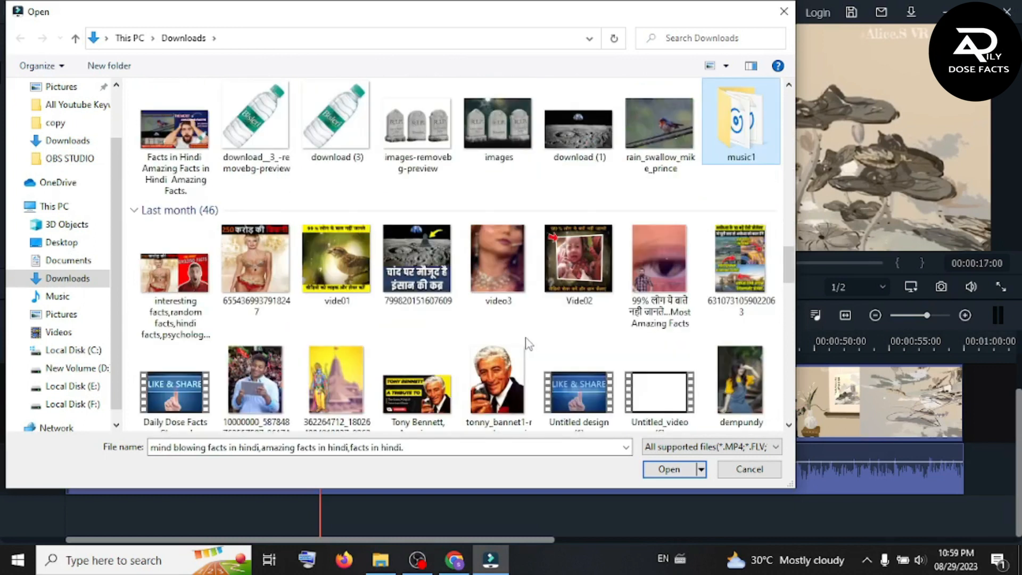
pyautogui.doubleClick(729, 140)
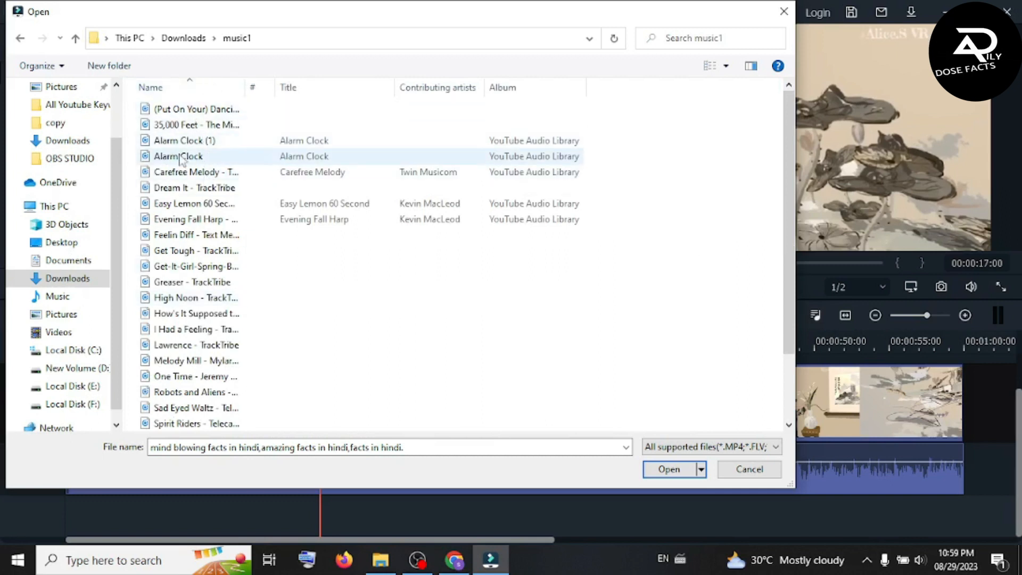
# Play the "(Put On Your) Dancing Pants" audio file in Groove Music as a preview and close the player
pyautogui.click(210, 110)
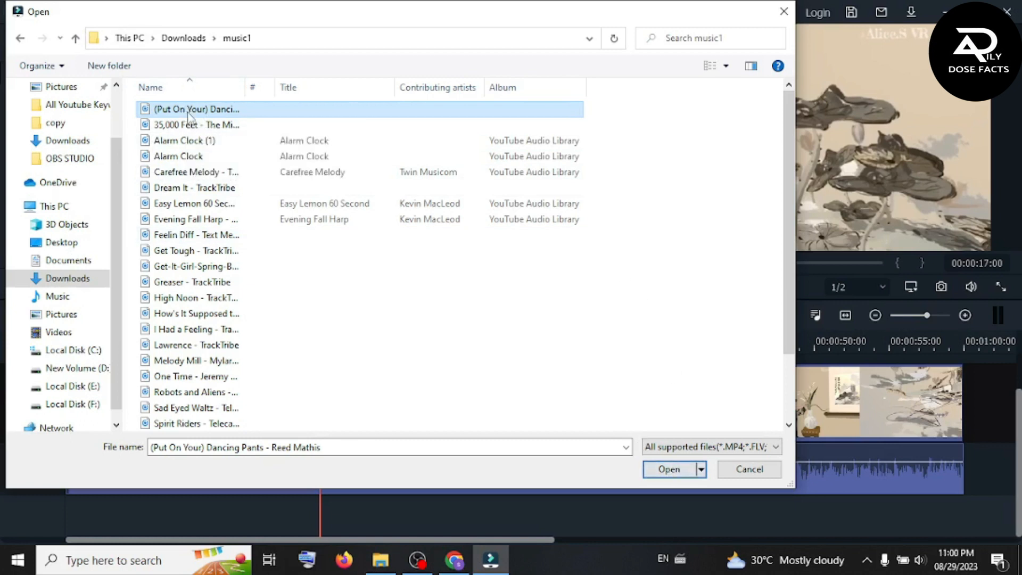
pyautogui.click(190, 110)
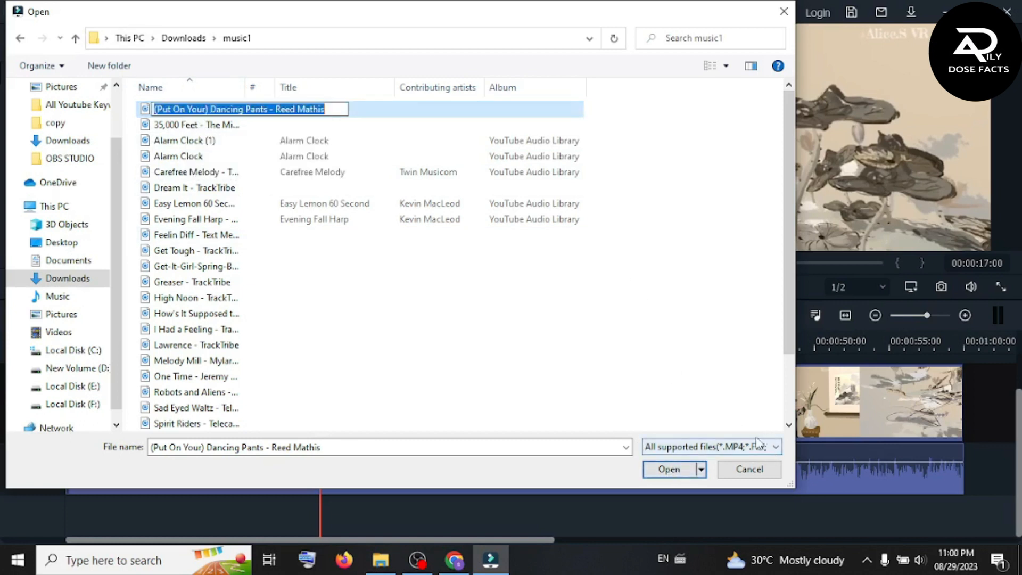
pyautogui.click(147, 114)
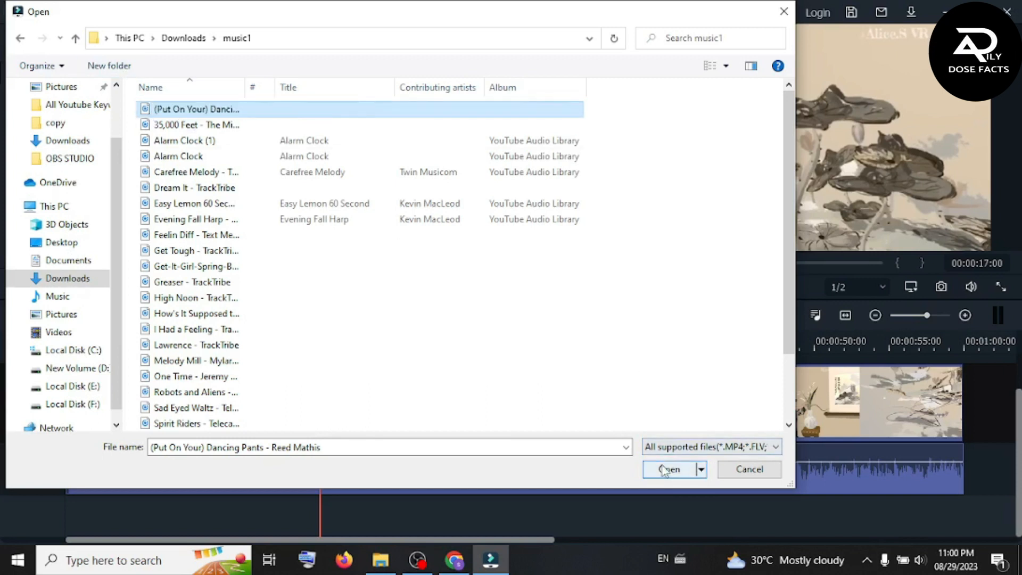
pyautogui.rightClick(199, 111)
pyautogui.click(392, 142)
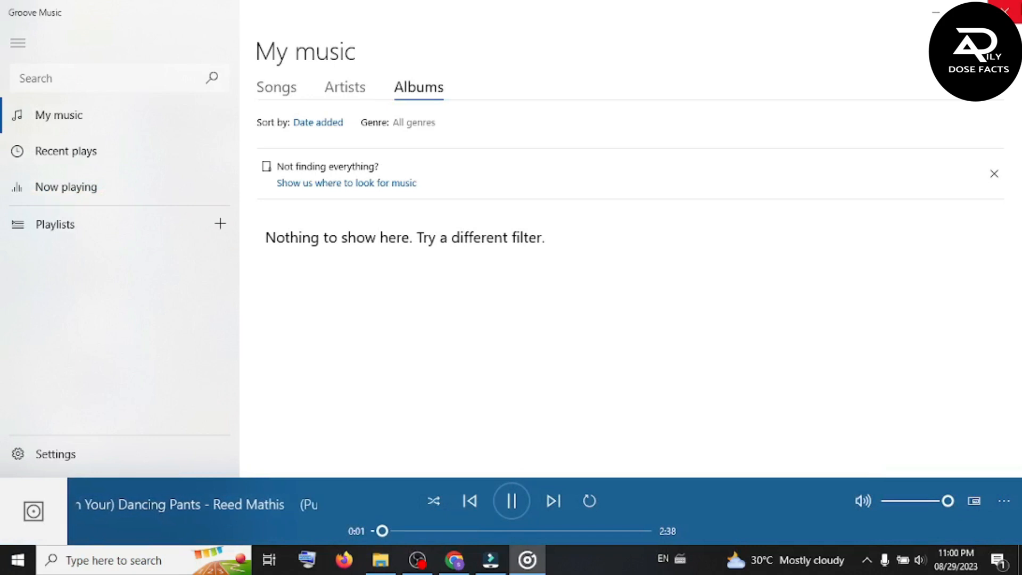
pyautogui.click(1005, 10)
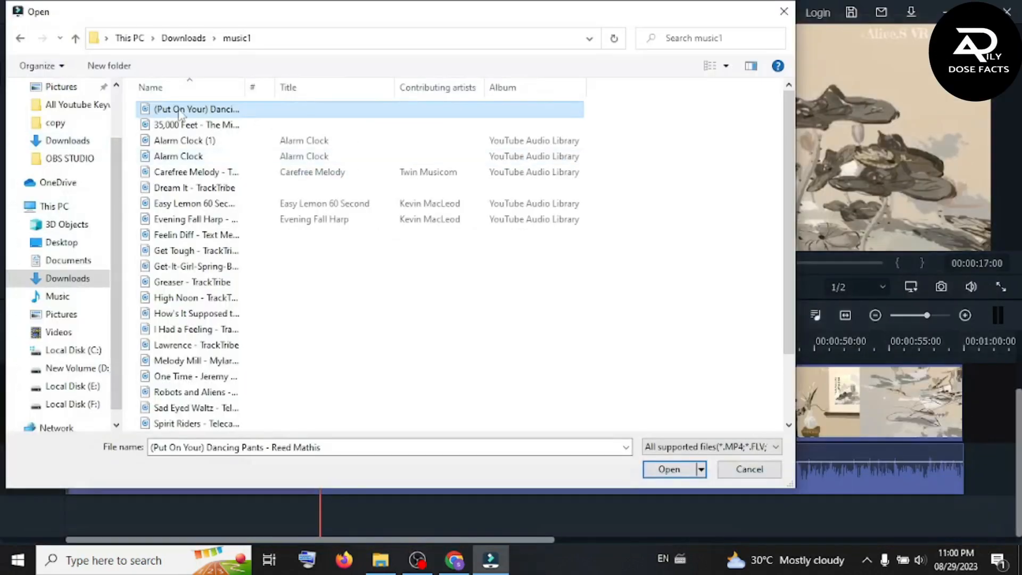
# Import "(Put On Your) Dancing Pants" and place it at the timeline start on a second audio track below the detached audio
pyautogui.click(666, 470)
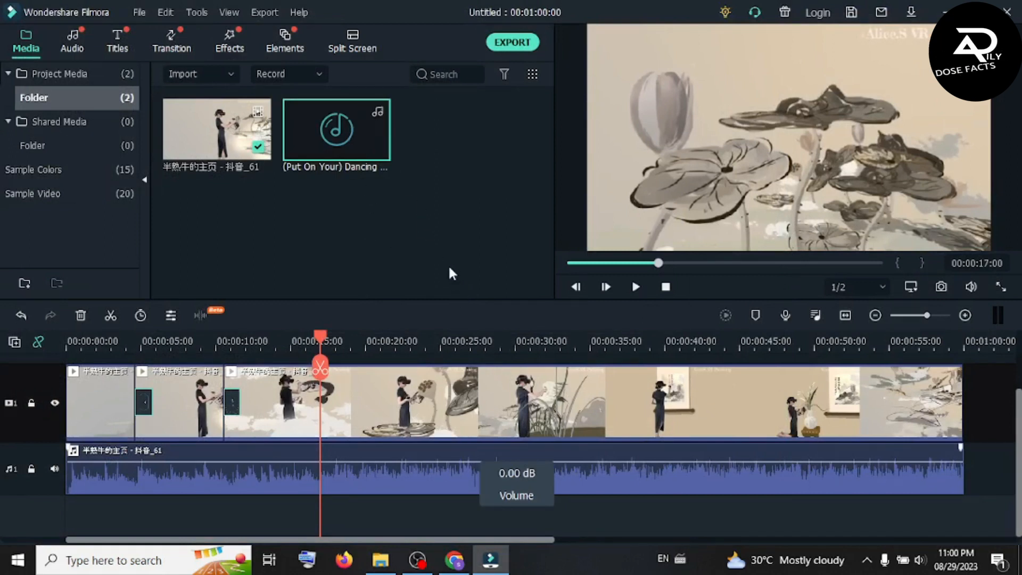
pyautogui.moveTo(1017, 479); pyautogui.dragTo(58, 511)
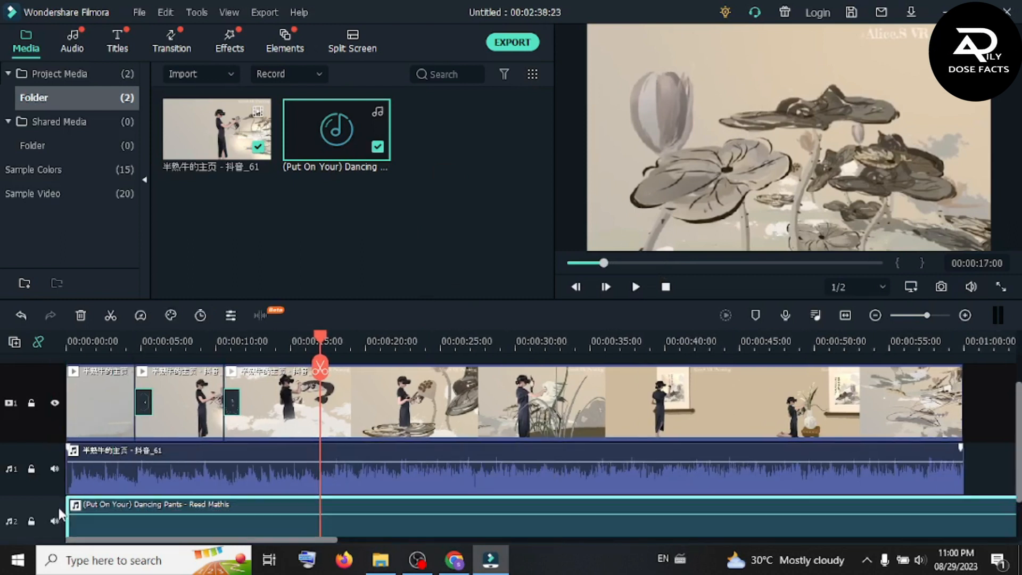
pyautogui.scroll(-1, 219, 387)
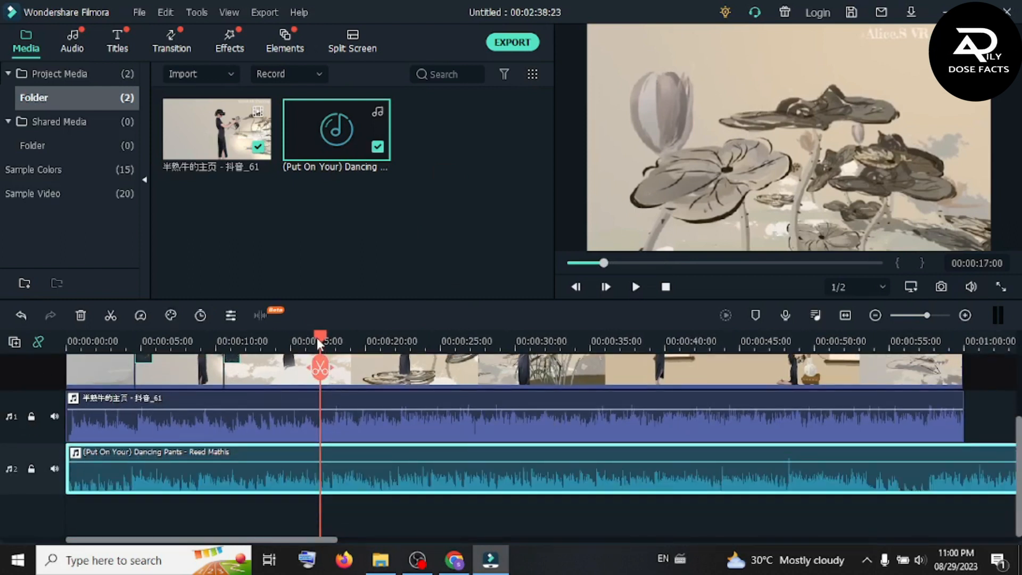
# Lower the volume of the video's detached audio to about -27.43 dB and play the timeline from the beginning
pyautogui.moveTo(318, 343); pyautogui.dragTo(10, 384)
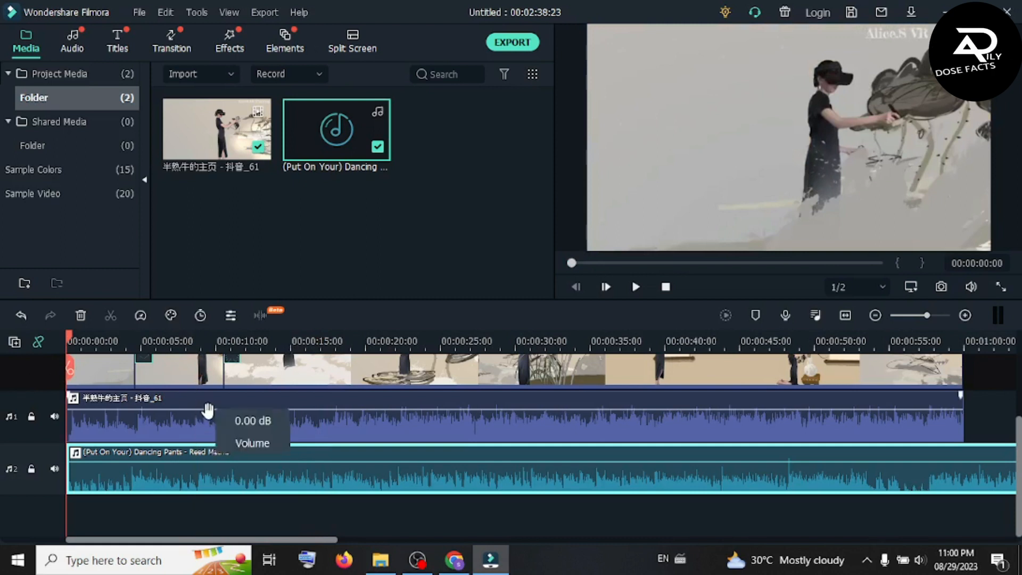
pyautogui.moveTo(208, 410); pyautogui.dragTo(208, 429)
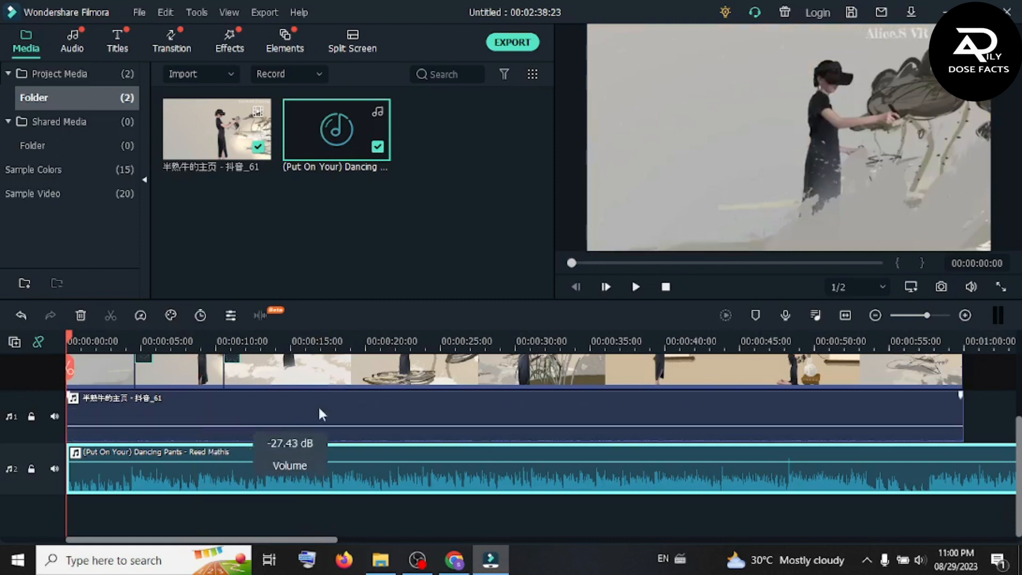
pyautogui.click(634, 289)
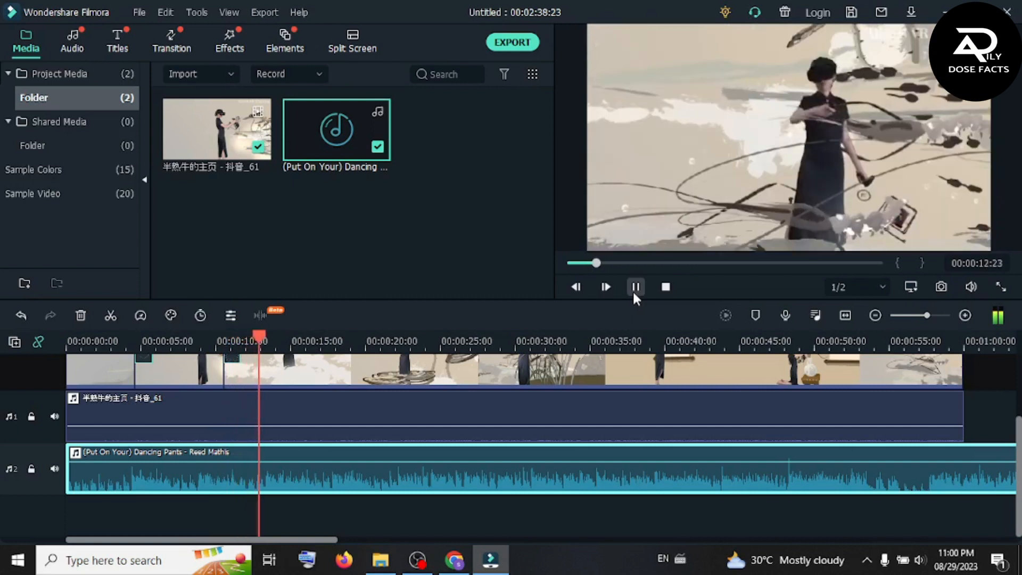
pyautogui.click(634, 290)
# Preview the Basic 6 title, add it above the start of the video on its own track and play it briefly
pyautogui.scroll(2, 482, 333)
pyautogui.scroll(1, 482, 333)
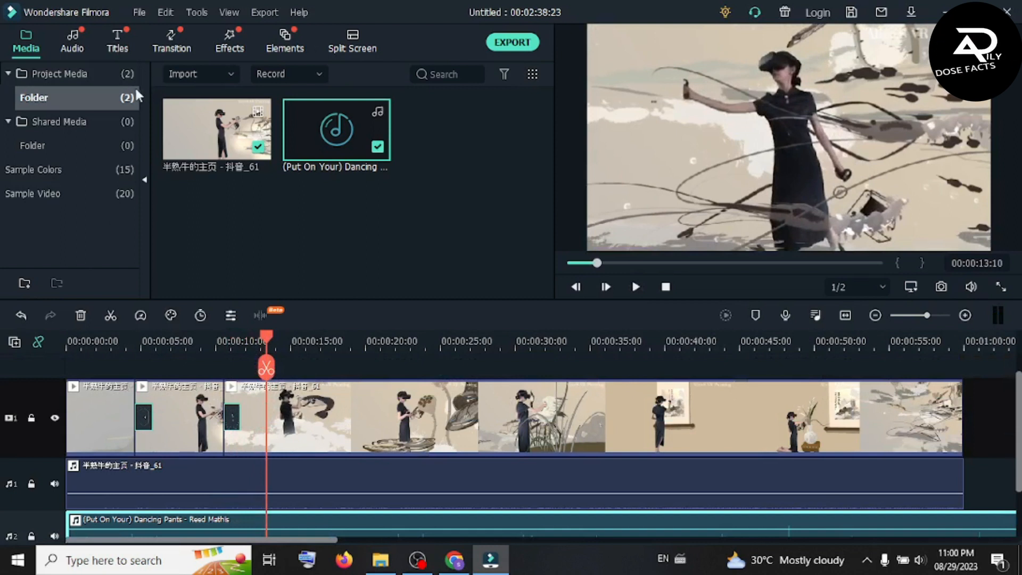
pyautogui.click(124, 41)
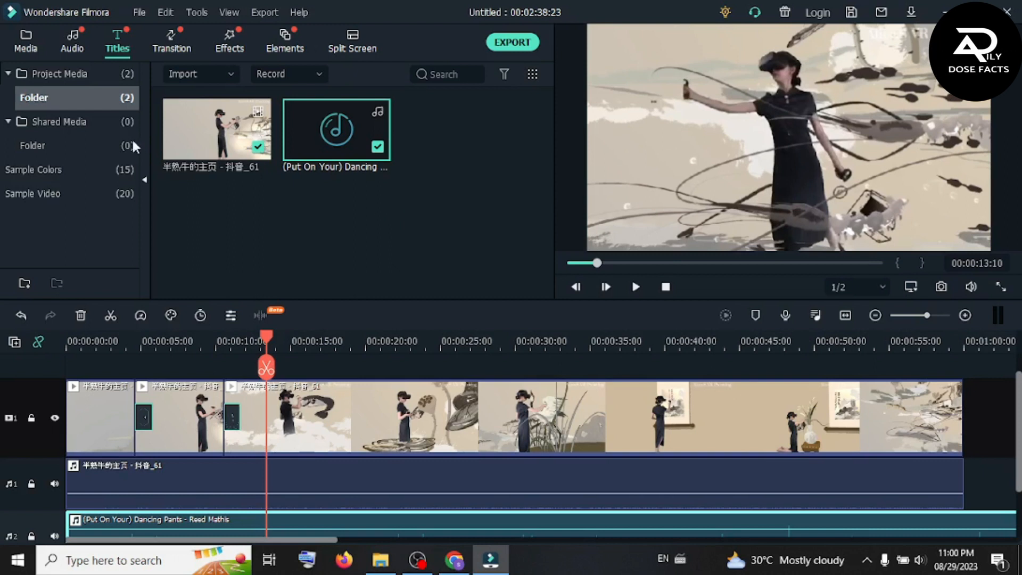
pyautogui.click(124, 48)
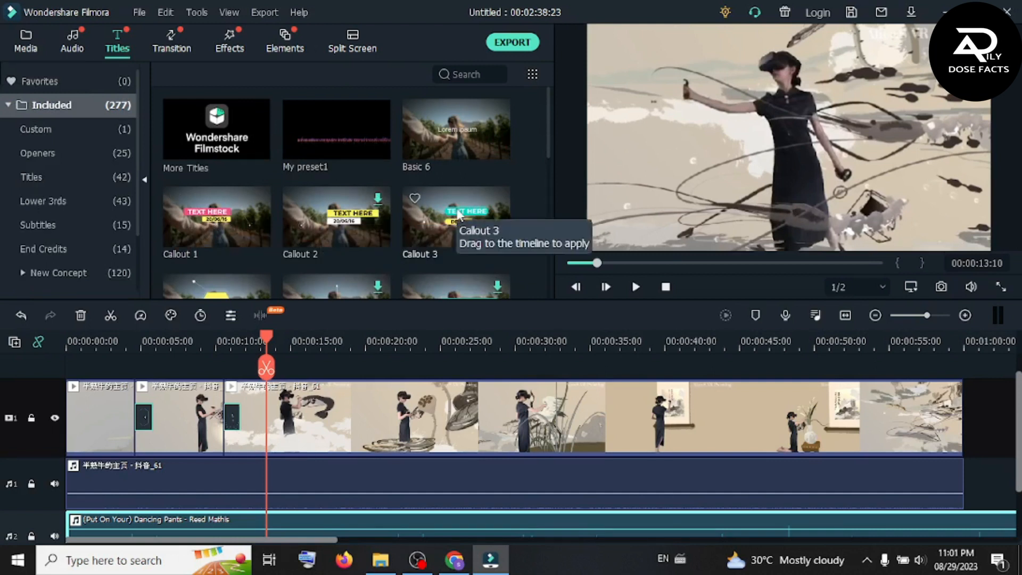
pyautogui.click(469, 148)
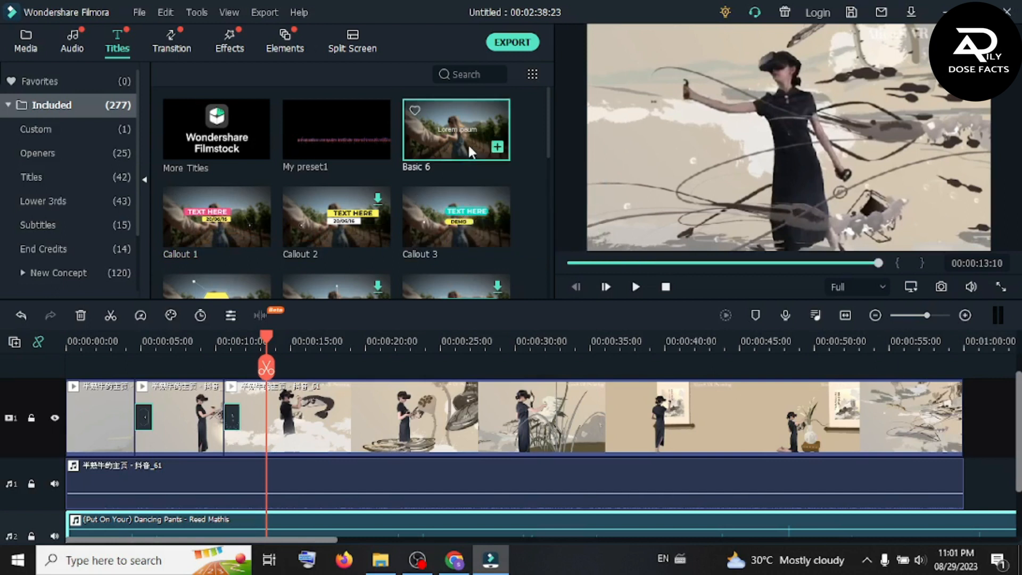
pyautogui.scroll(1, 429, 366)
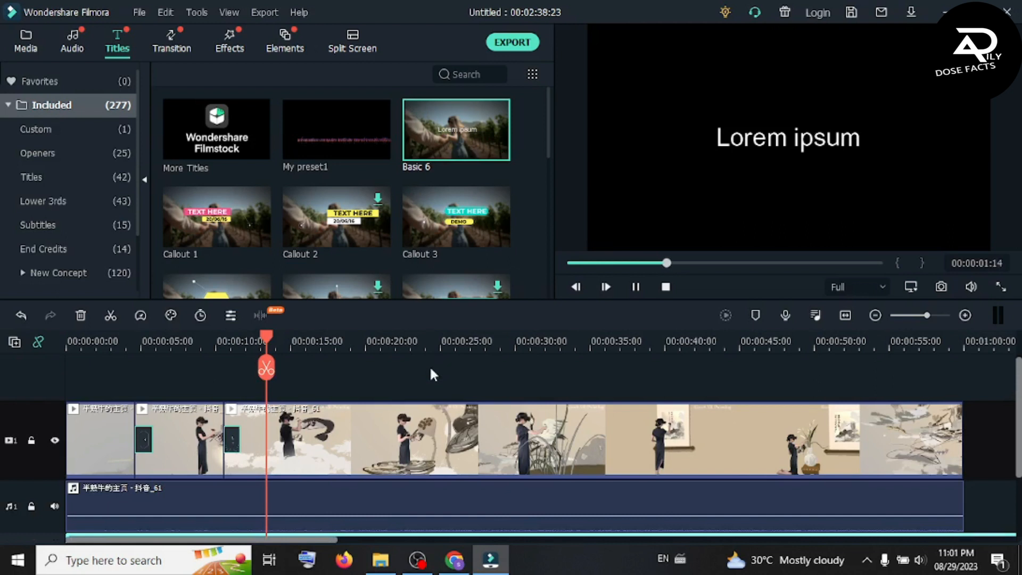
pyautogui.moveTo(426, 164); pyautogui.dragTo(80, 397)
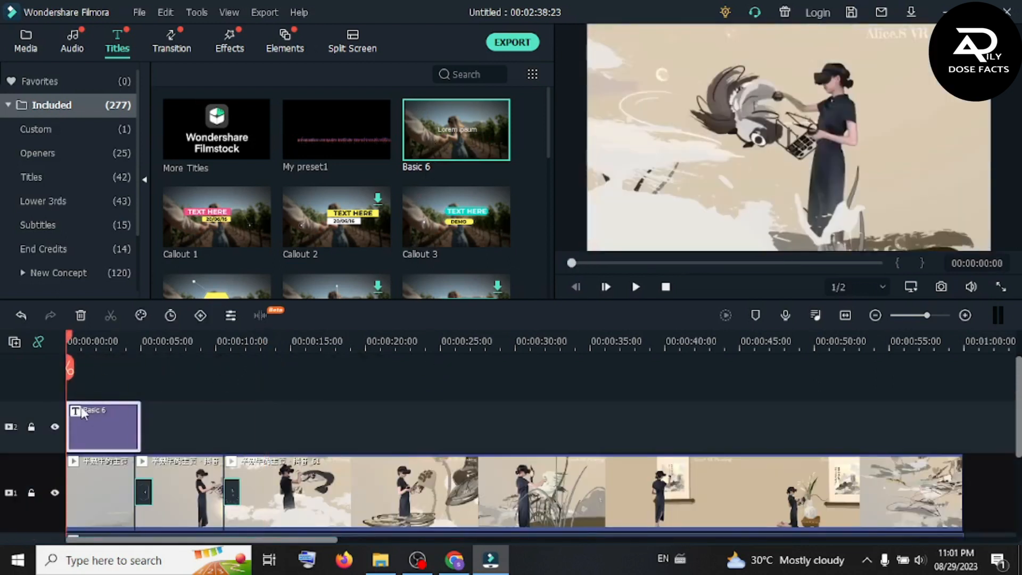
pyautogui.press('space')
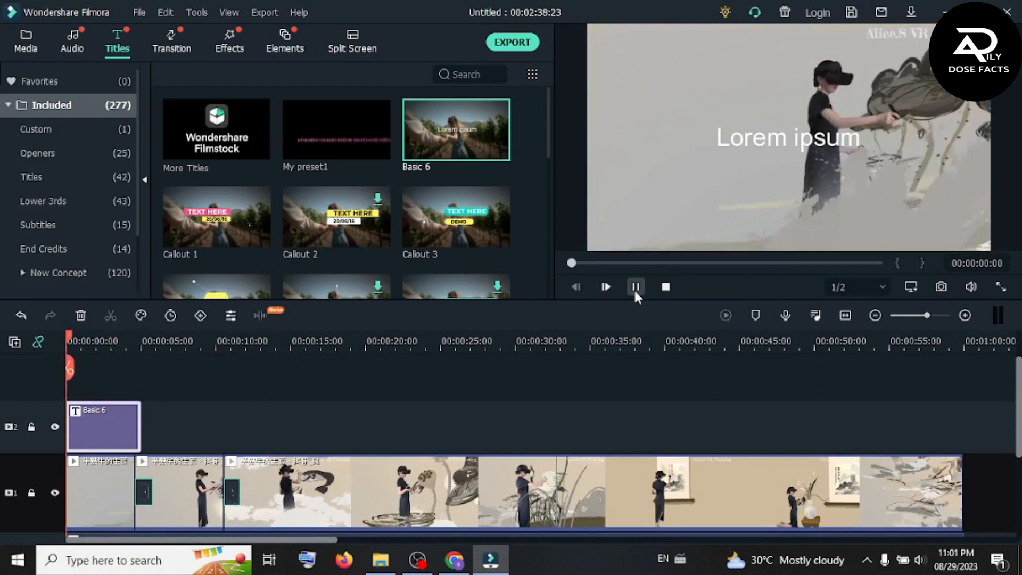
pyautogui.click(635, 288)
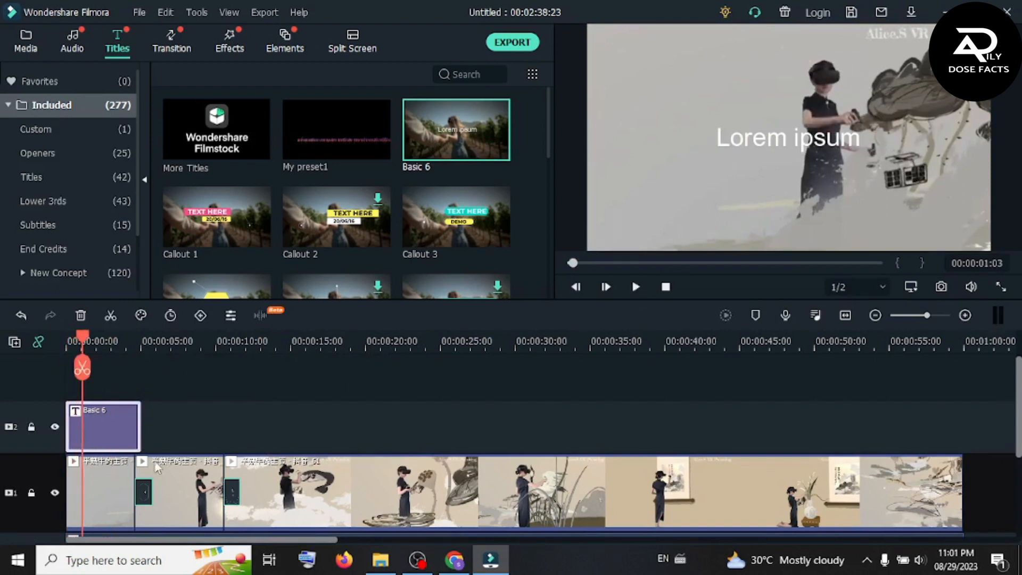
# Replace the Basic 6 title's placeholder text with "Welcome to my video" and move the text lower in the video frame
pyautogui.doubleClick(94, 424)
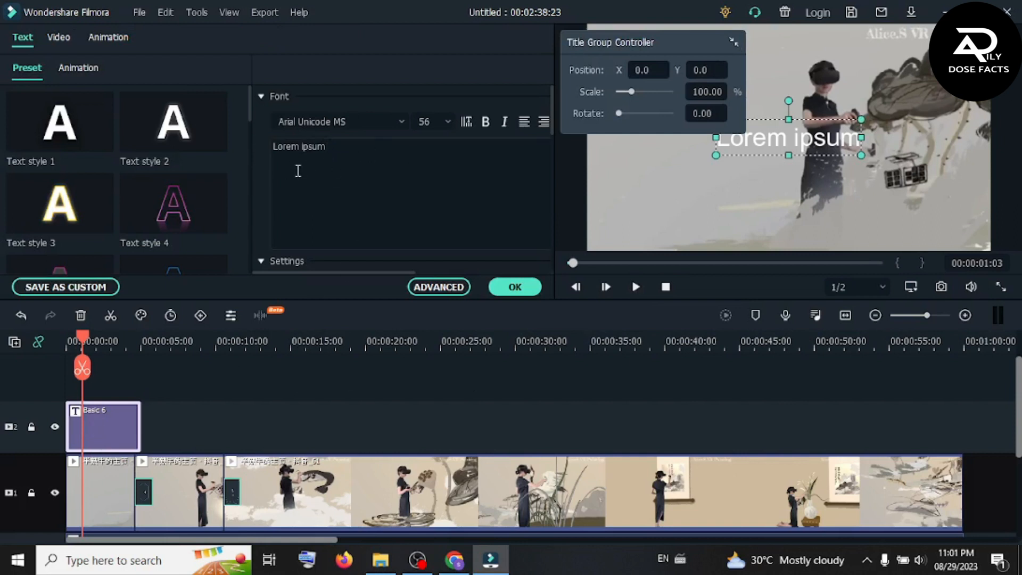
pyautogui.click(345, 153)
pyautogui.moveTo(345, 153); pyautogui.dragTo(267, 149)
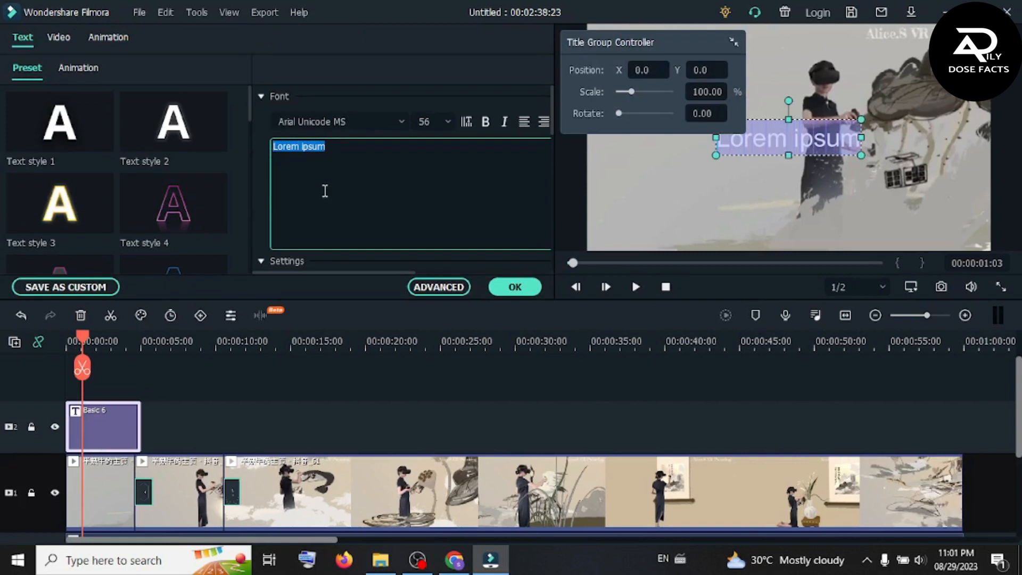
pyautogui.write('W')
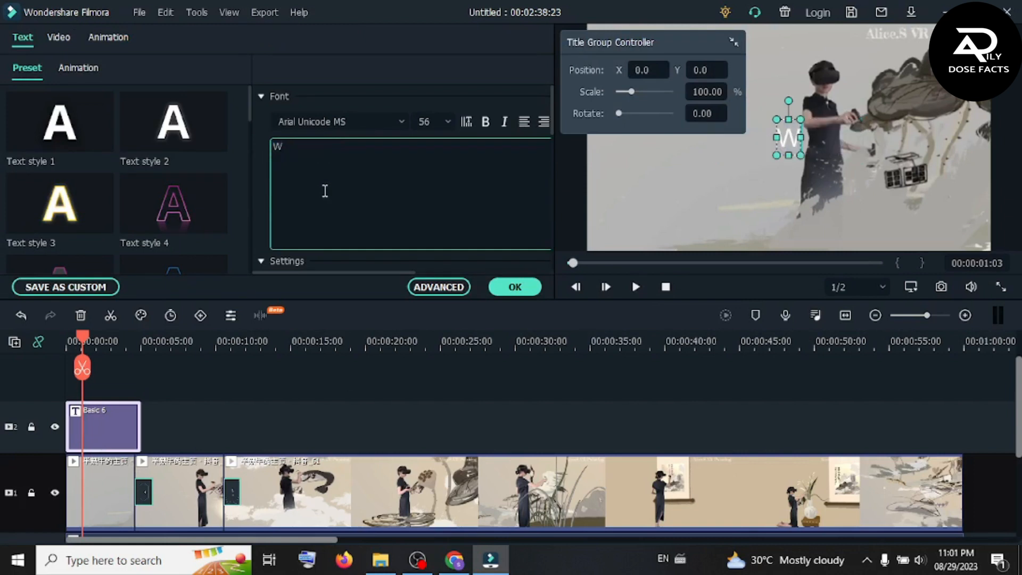
pyautogui.write('elco')
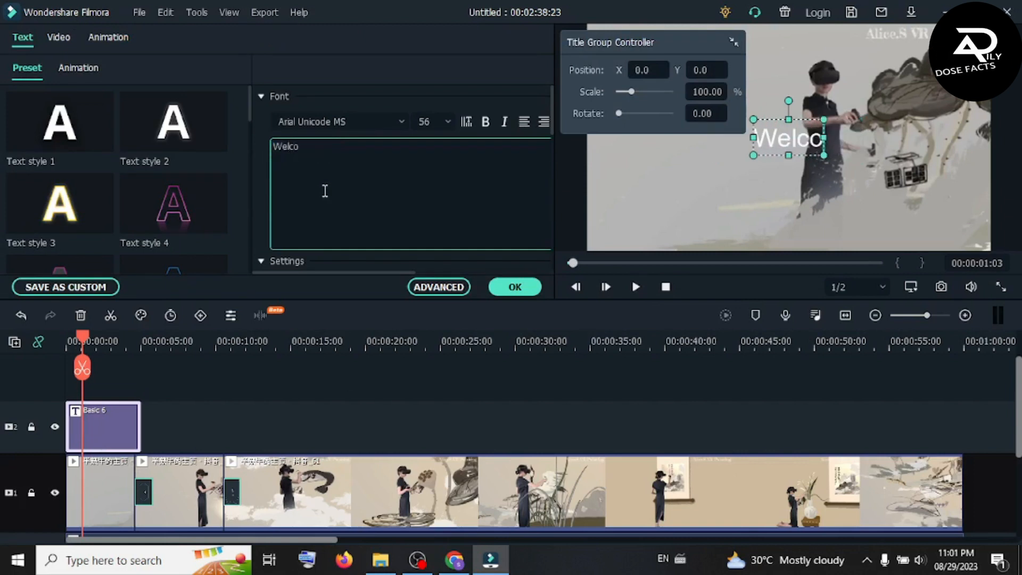
pyautogui.write('me to')
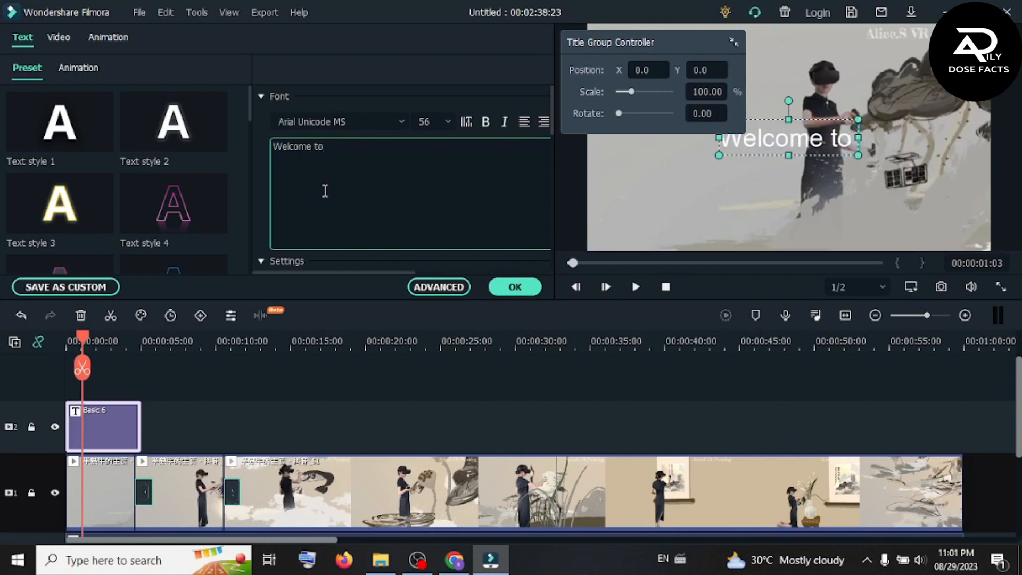
pyautogui.write(' my video')
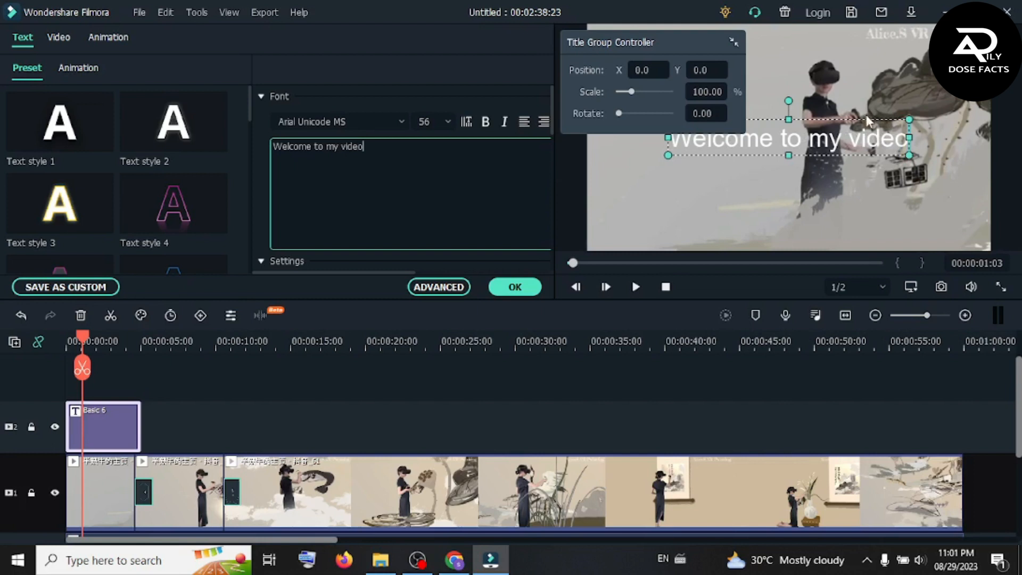
pyautogui.moveTo(863, 120); pyautogui.dragTo(862, 184)
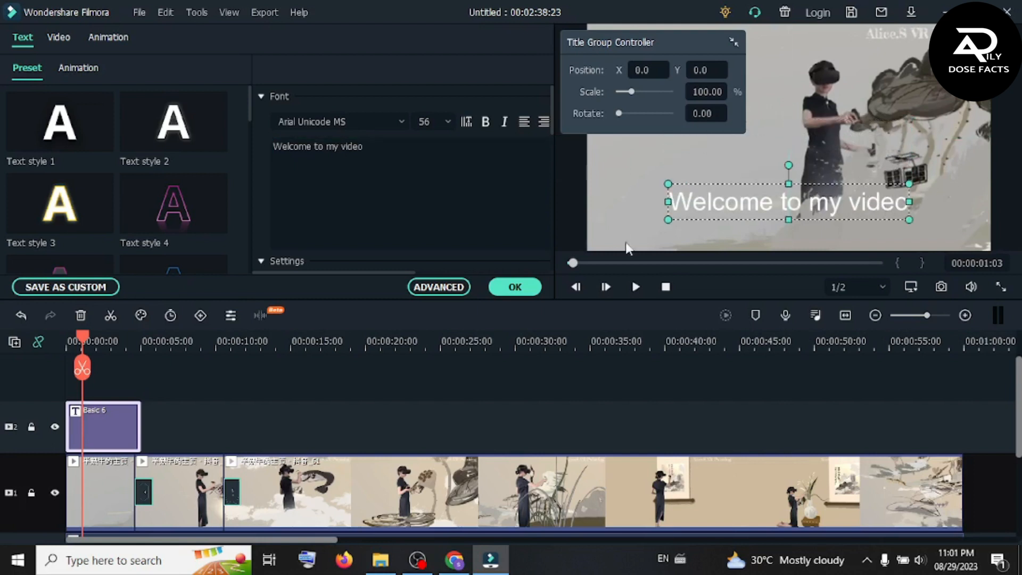
# Set the font size of the whole "Welcome to my video" text to 72
pyautogui.tripleClick(398, 152)
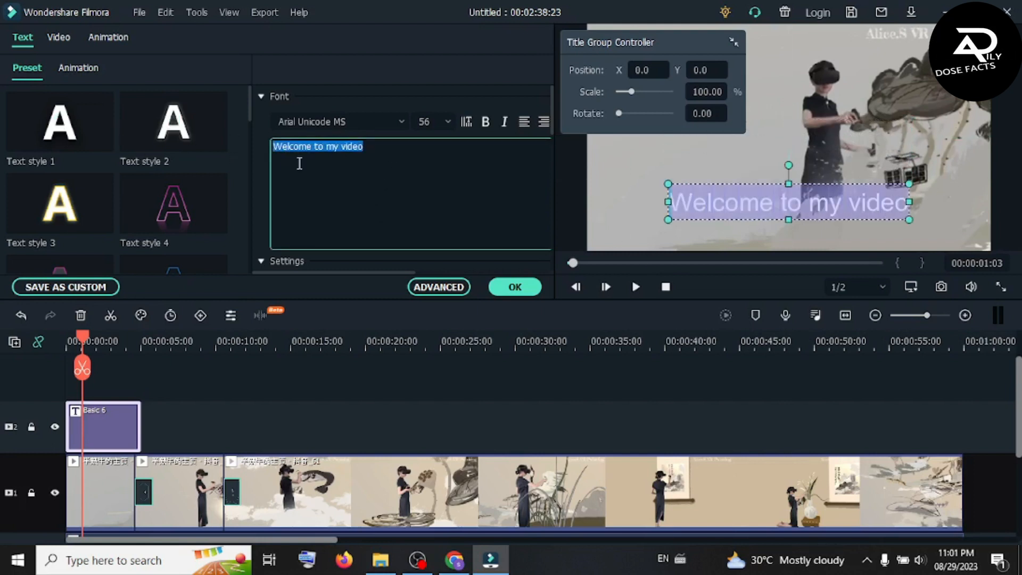
pyautogui.click(448, 126)
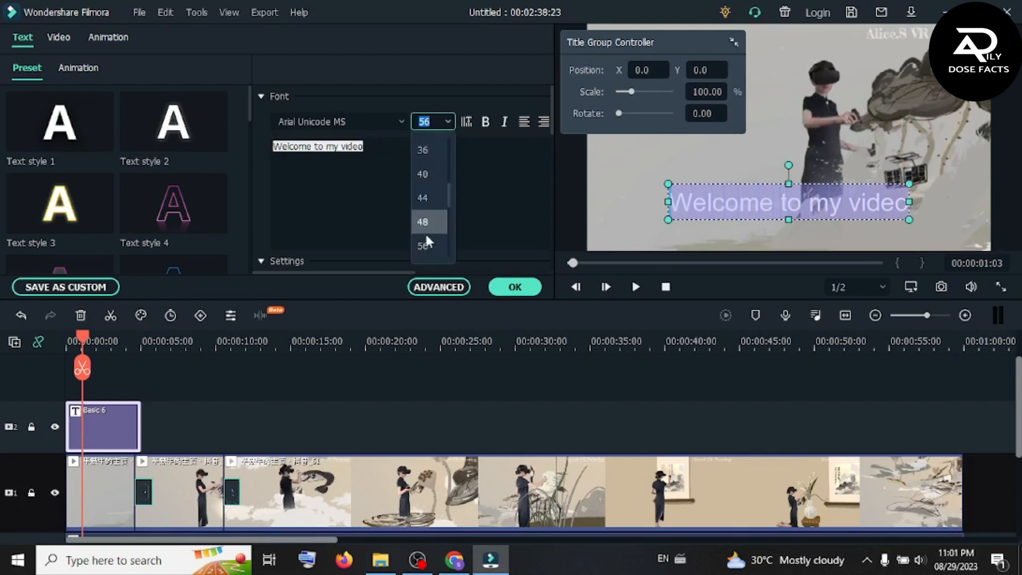
pyautogui.scroll(-2, 426, 248)
pyautogui.click(423, 197)
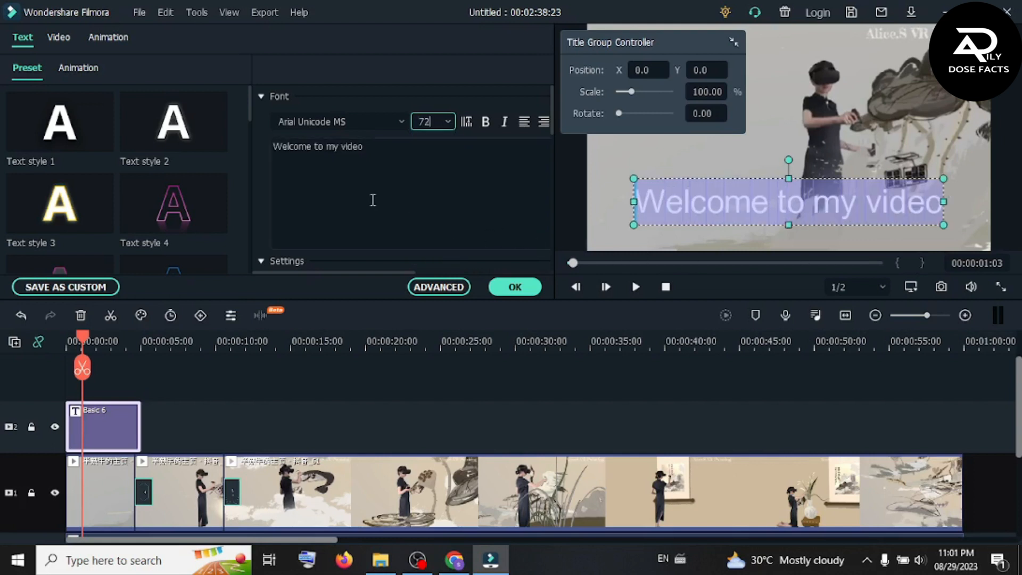
# Change the title's text color from the palette to dark red
pyautogui.scroll(-3, 373, 213)
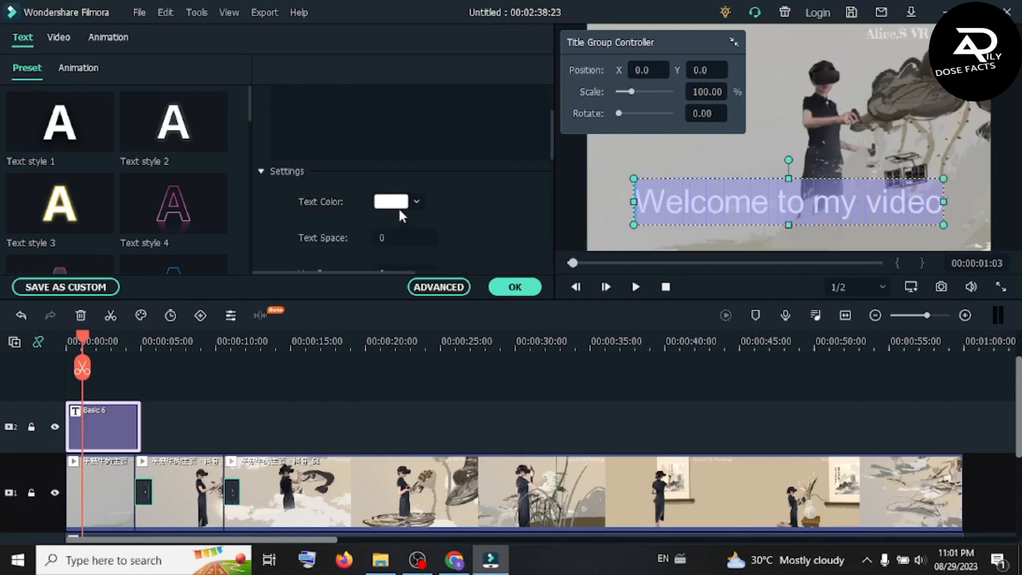
pyautogui.click(416, 203)
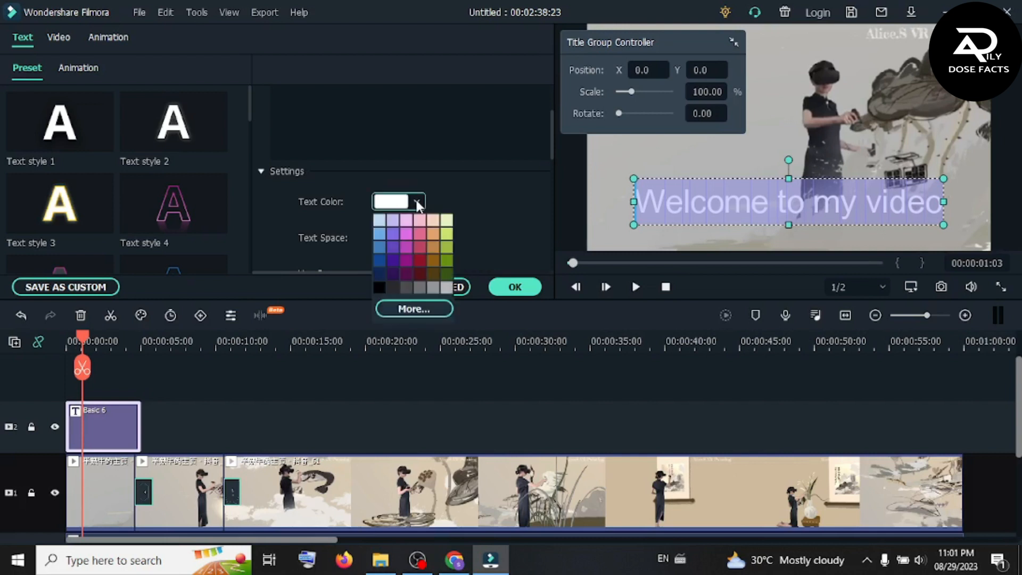
pyautogui.click(420, 265)
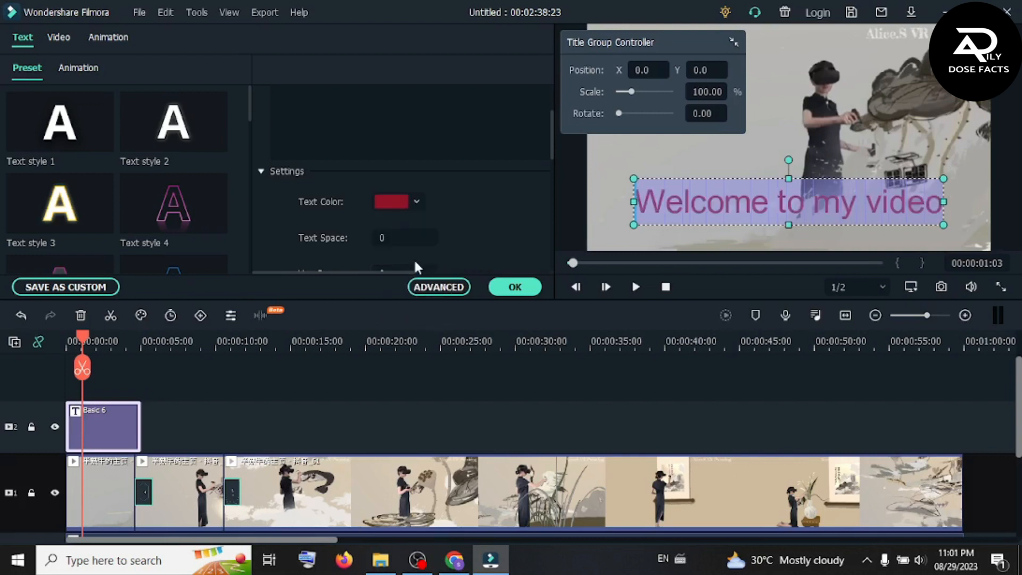
# Try green and light blue as the title's text color and return to dark red
pyautogui.click(403, 207)
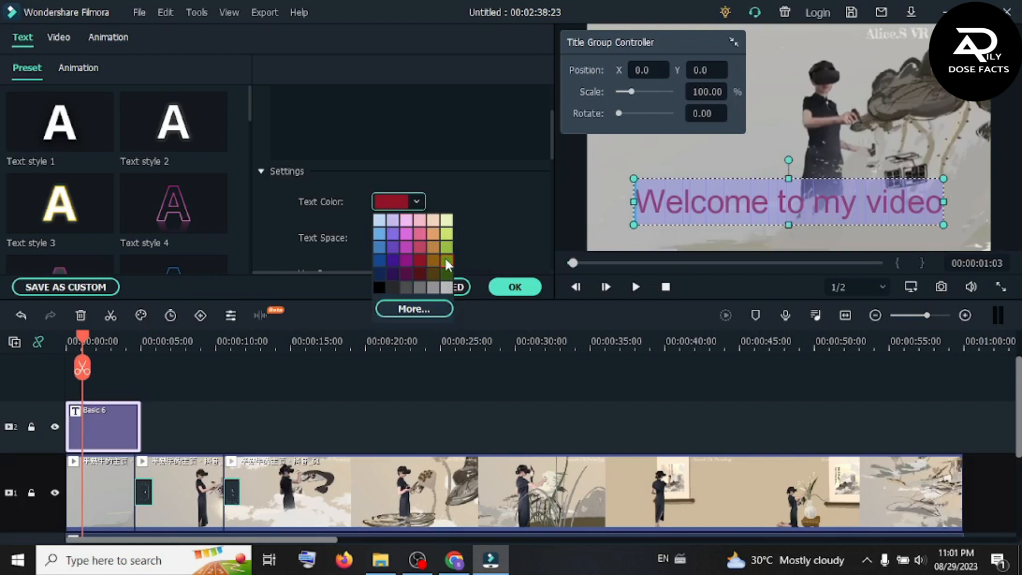
pyautogui.click(446, 261)
pyautogui.click(416, 202)
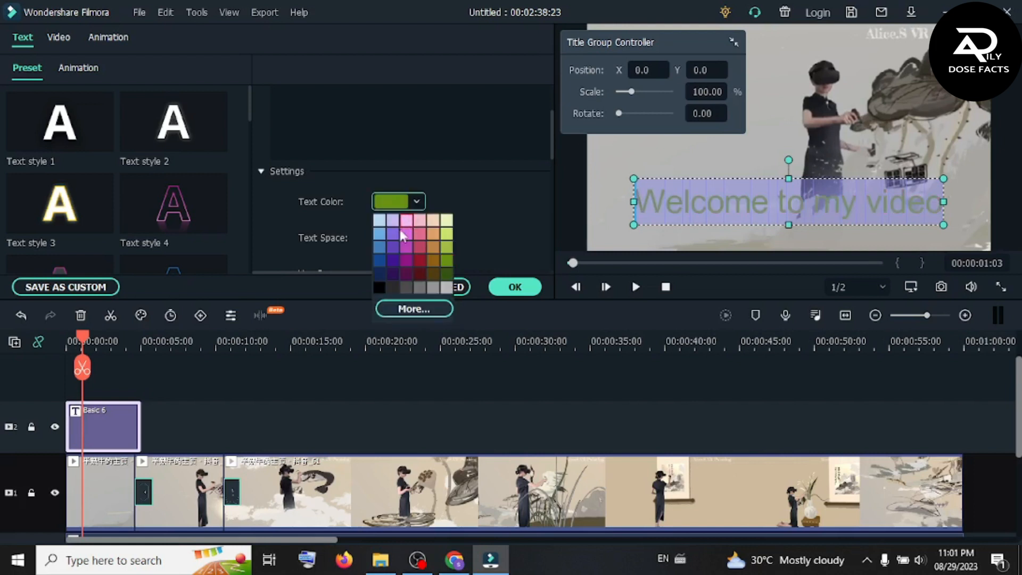
pyautogui.click(434, 234)
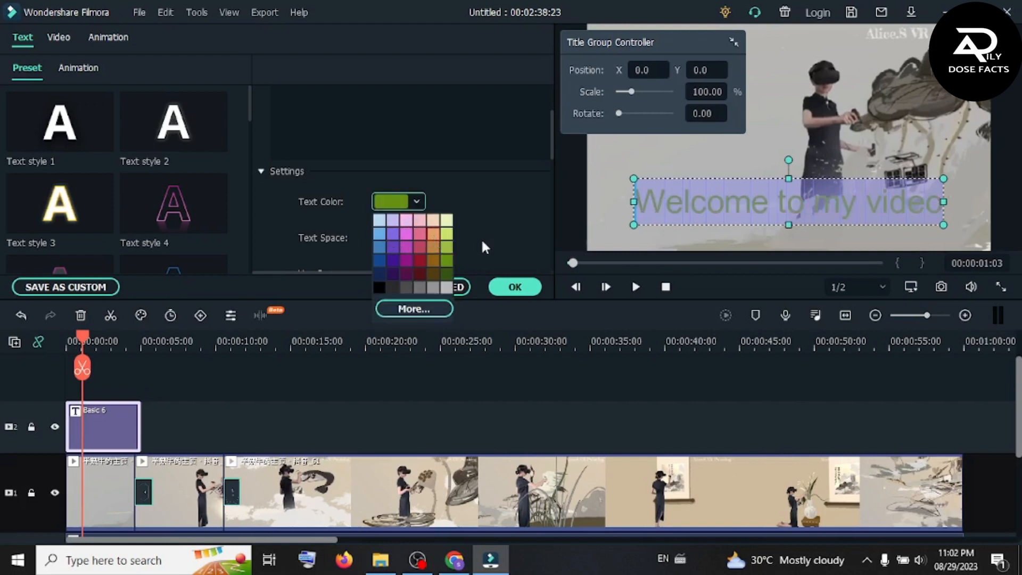
pyautogui.click(411, 203)
pyautogui.click(379, 224)
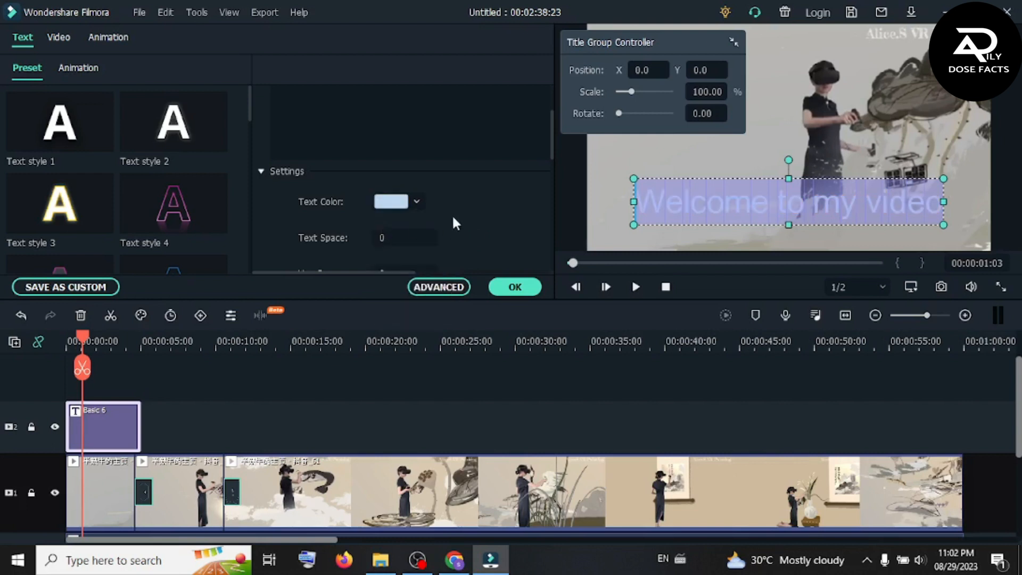
pyautogui.click(410, 205)
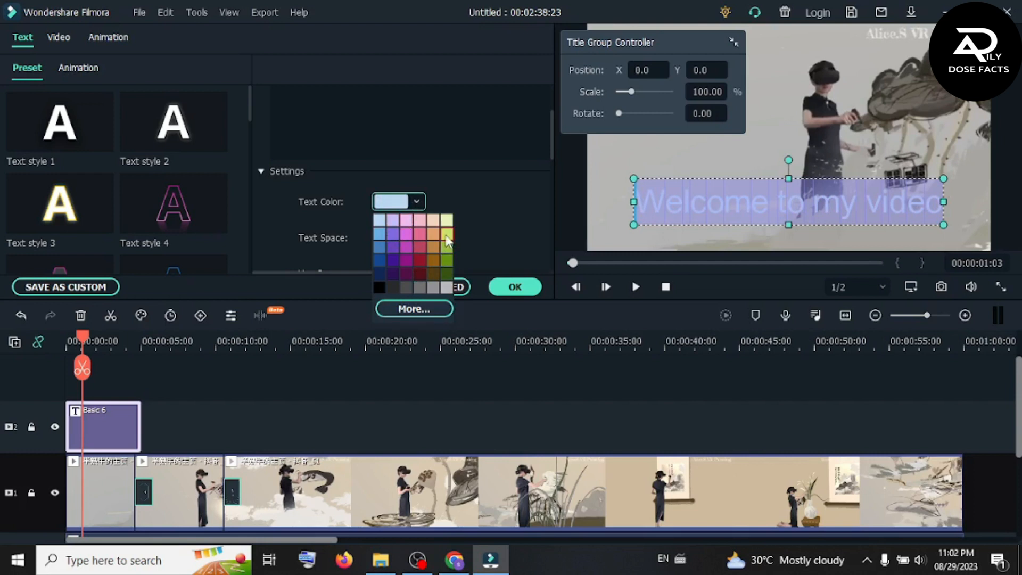
pyautogui.click(416, 261)
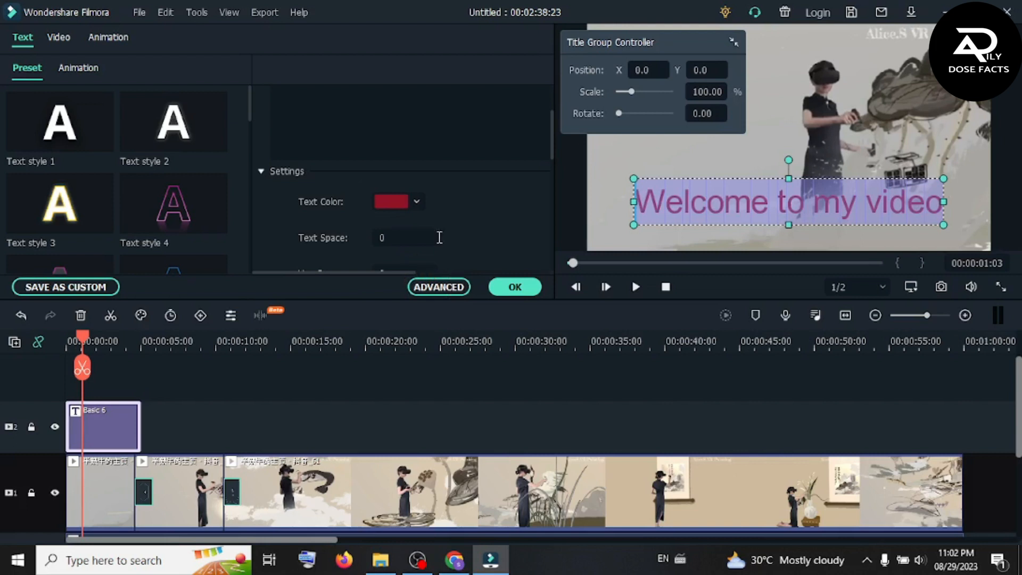
# Try several alignments for the title text in the frame and settle on bottom center
pyautogui.scroll(-2, 509, 214)
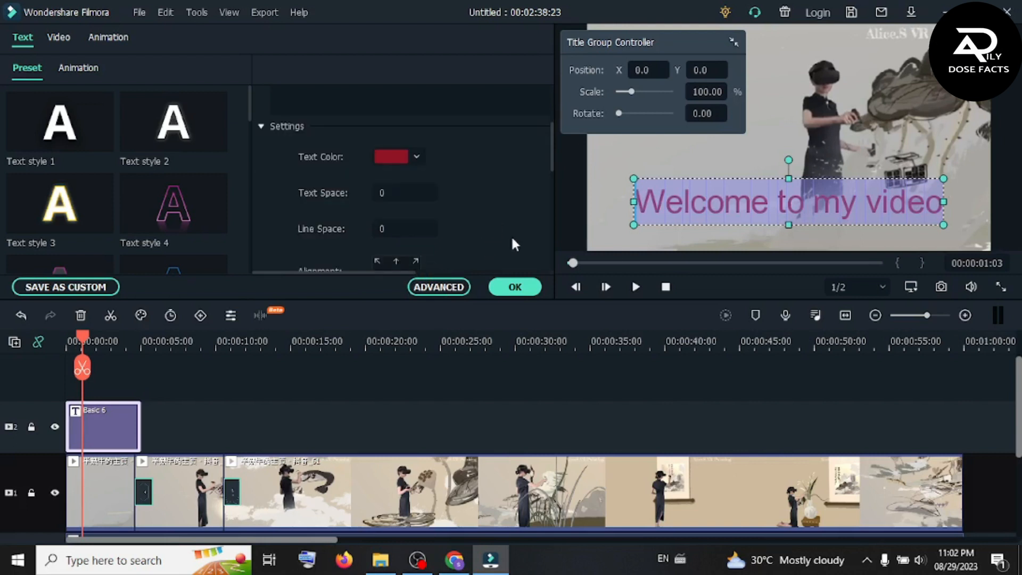
pyautogui.scroll(-4, 490, 209)
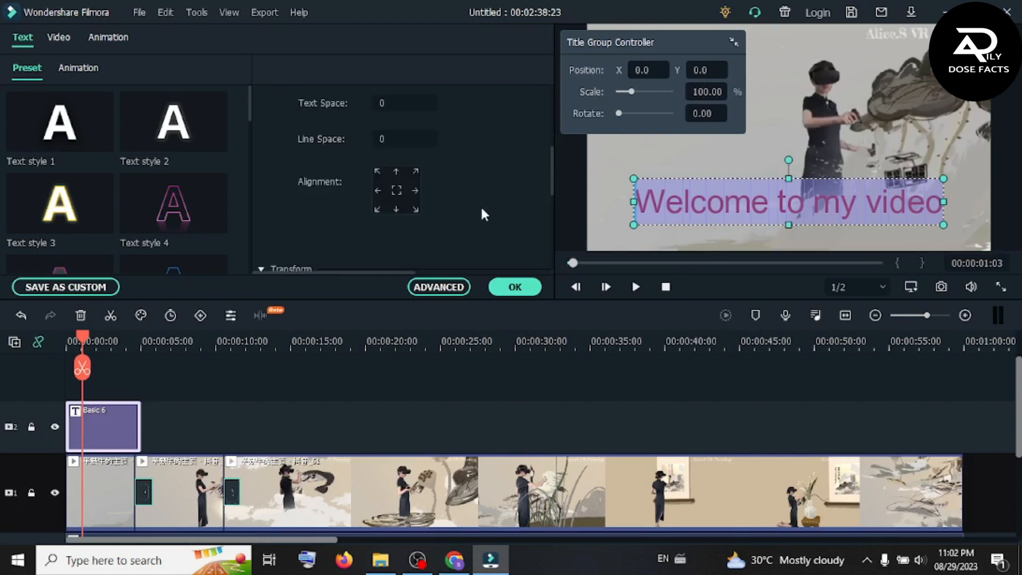
pyautogui.click(376, 191)
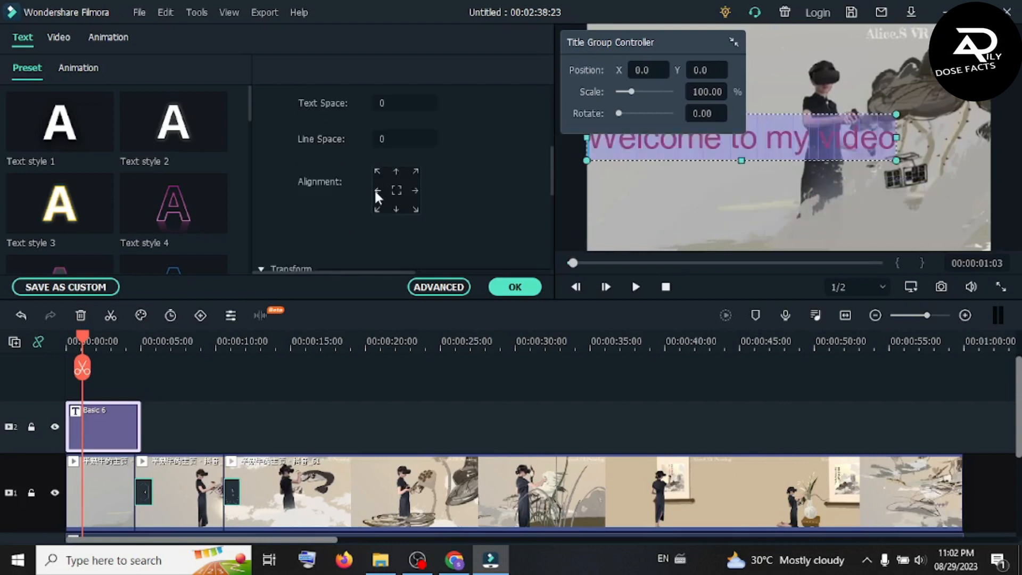
pyautogui.click(397, 172)
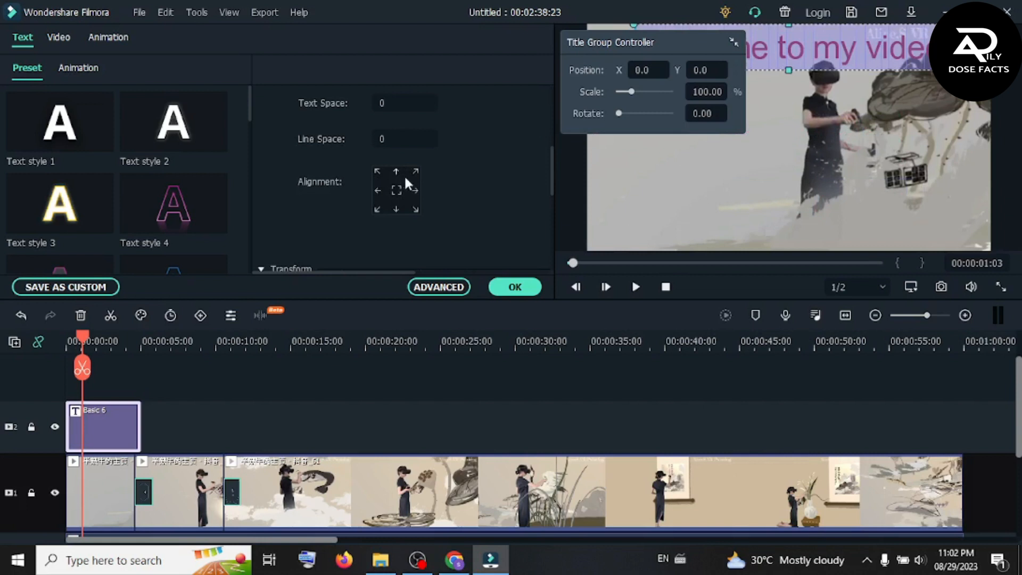
pyautogui.click(416, 173)
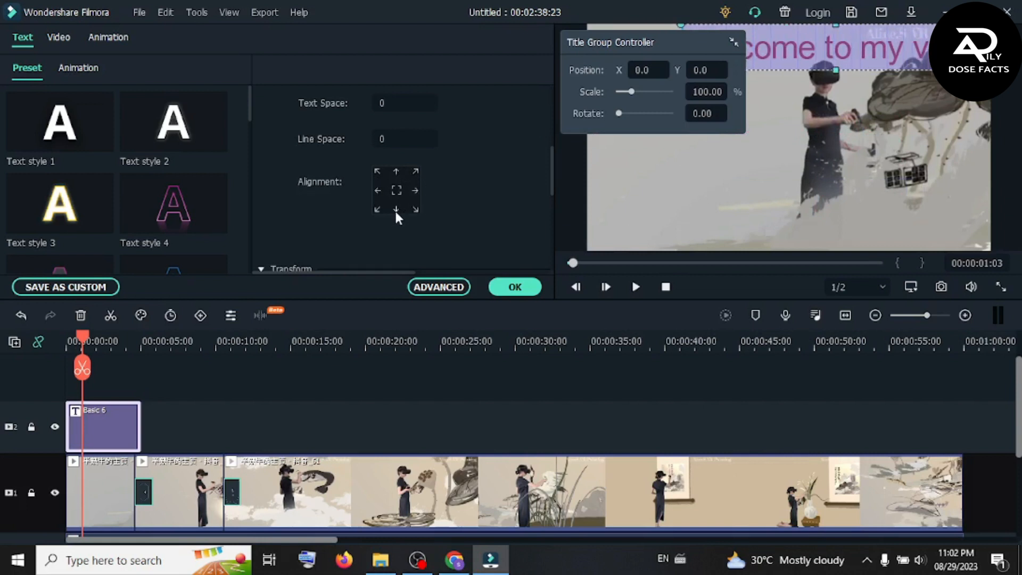
pyautogui.click(395, 210)
pyautogui.click(416, 190)
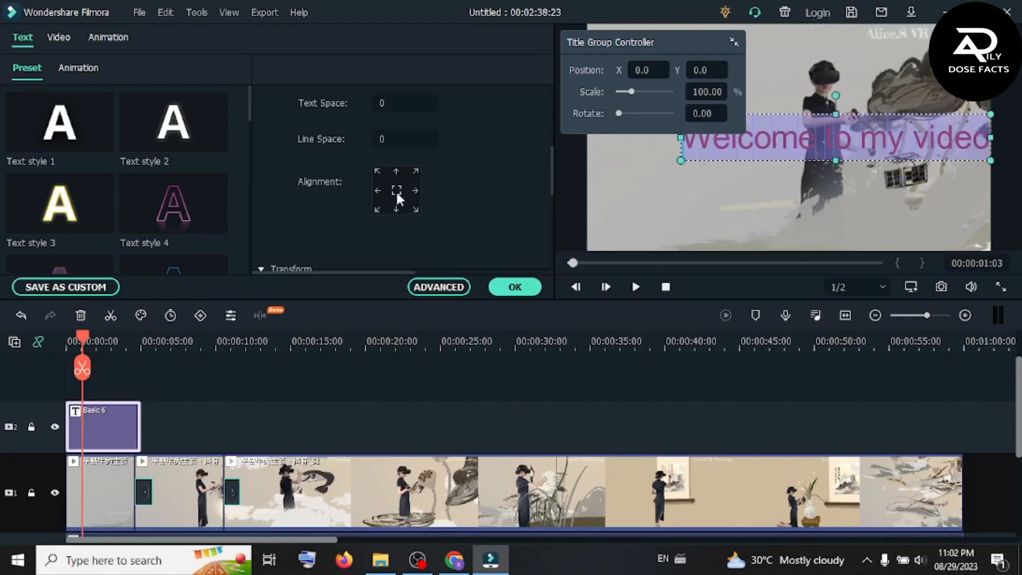
pyautogui.click(396, 191)
pyautogui.click(394, 209)
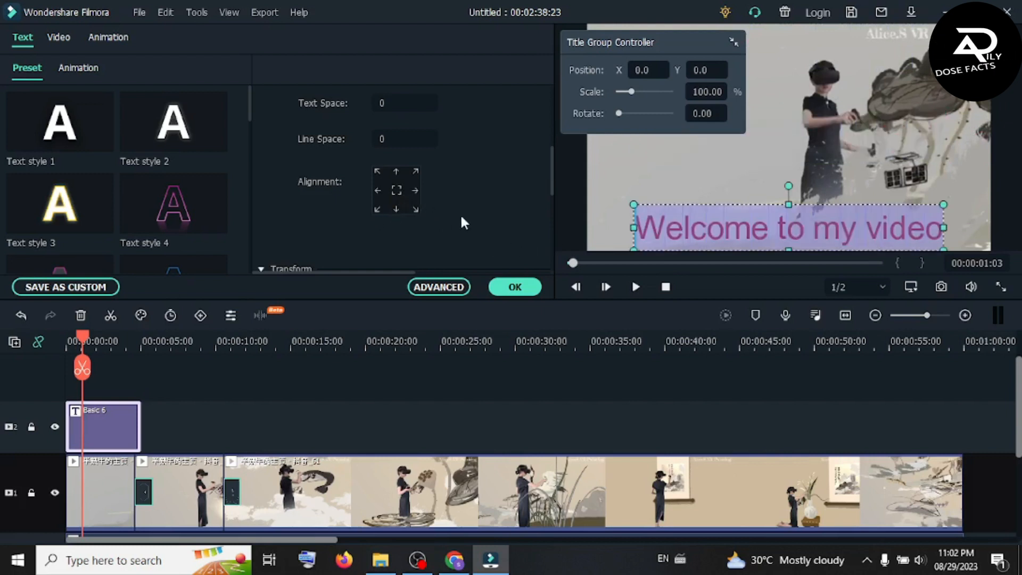
# Scale the title text down slightly in its transform settings
pyautogui.scroll(-1, 463, 223)
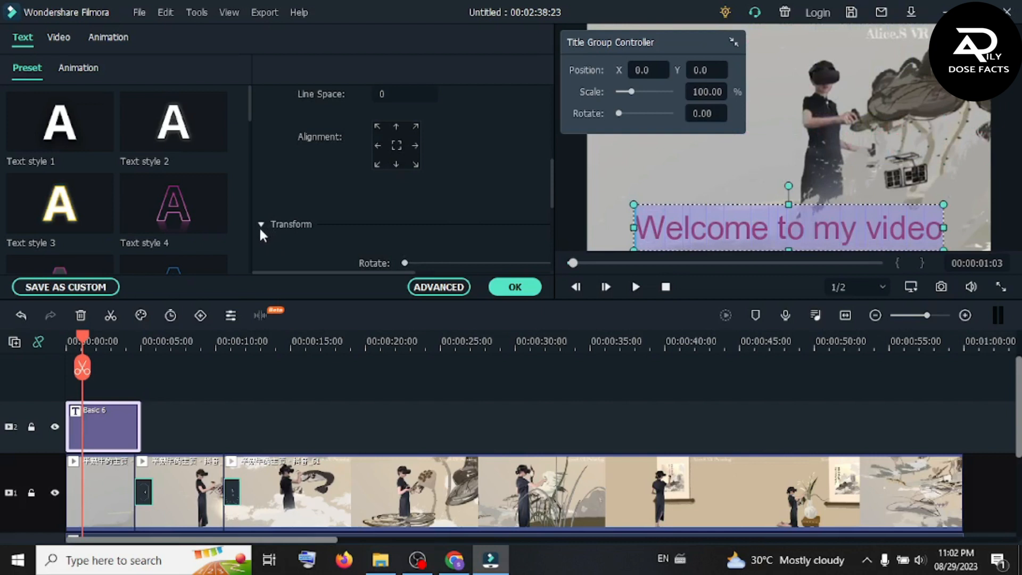
pyautogui.moveTo(405, 263)
pyautogui.mouseDown()
pyautogui.moveTo(418, 264)
pyautogui.moveTo(404, 264)
pyautogui.mouseUp()
pyautogui.scroll(-3, 442, 223)
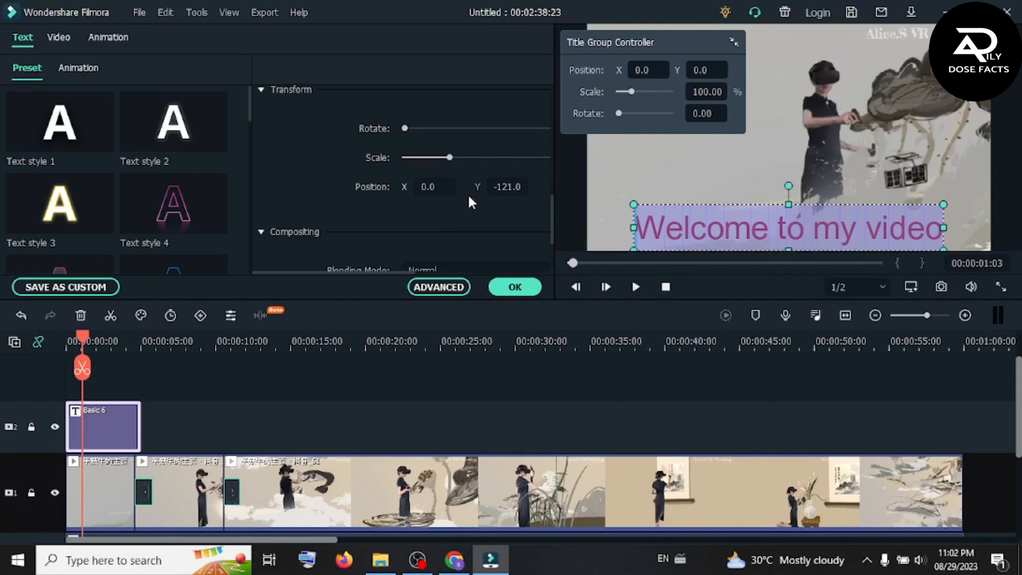
pyautogui.moveTo(452, 159); pyautogui.dragTo(449, 165)
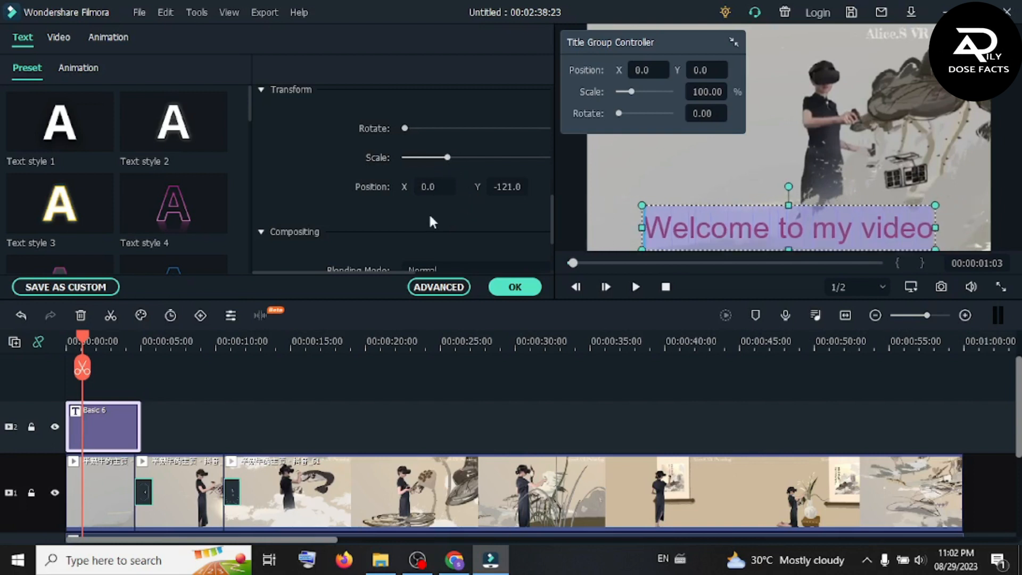
# Lower the title text's opacity to demonstrate transparency and raise it back to full opacity
pyautogui.scroll(-1, 432, 222)
pyautogui.scroll(-1, 442, 189)
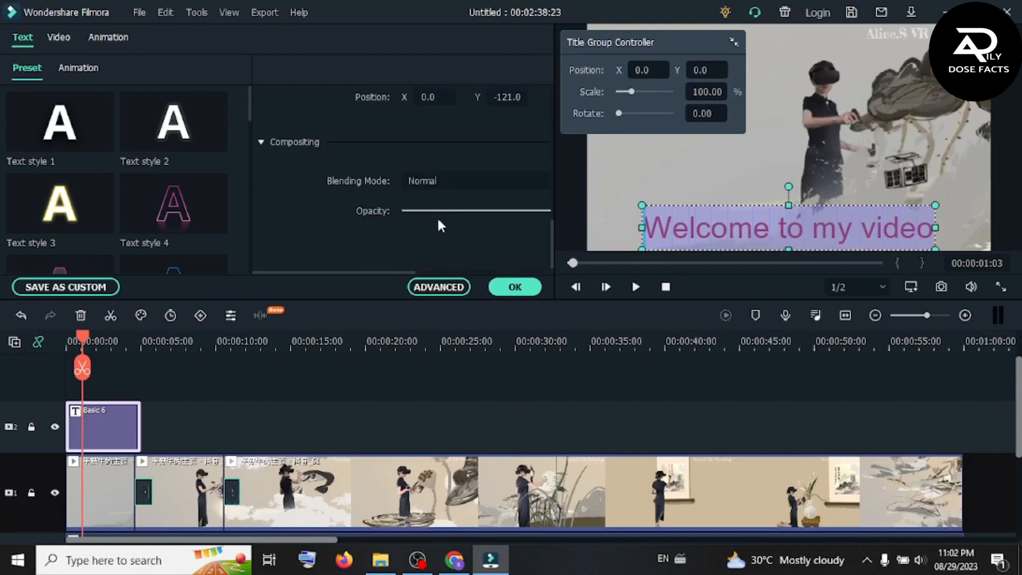
pyautogui.click(447, 210)
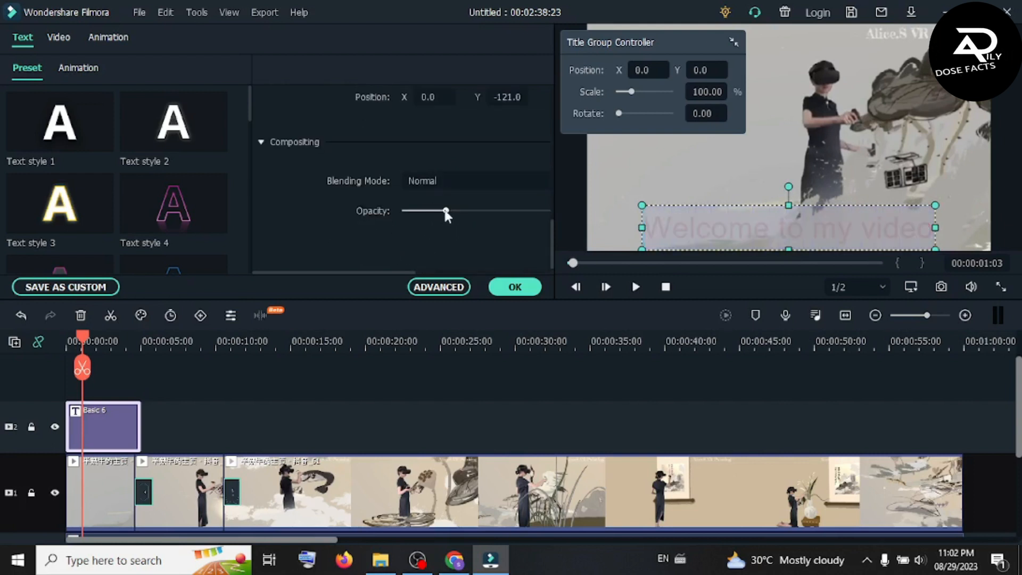
pyautogui.moveTo(445, 210); pyautogui.dragTo(559, 216)
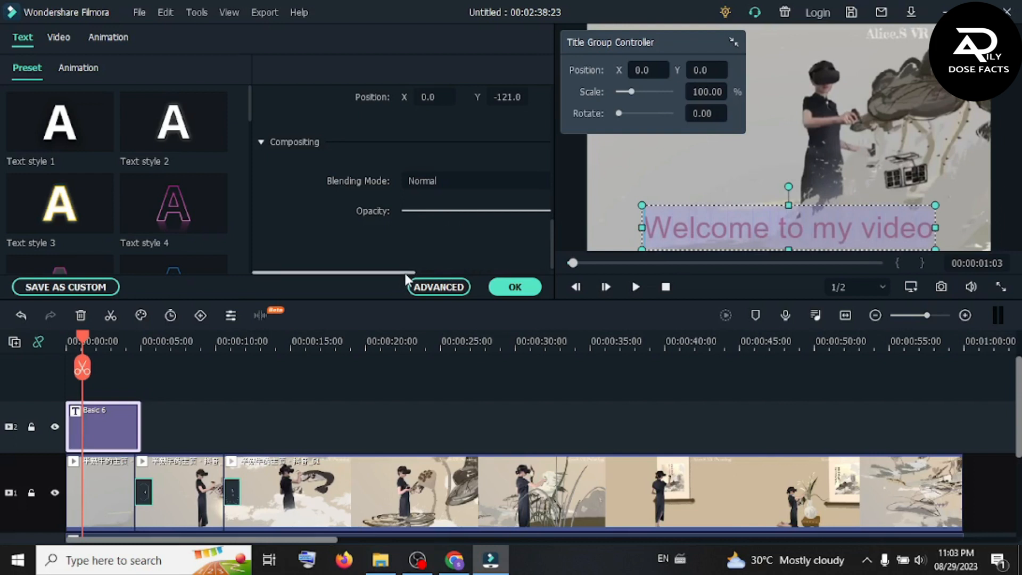
pyautogui.moveTo(405, 273); pyautogui.dragTo(471, 260)
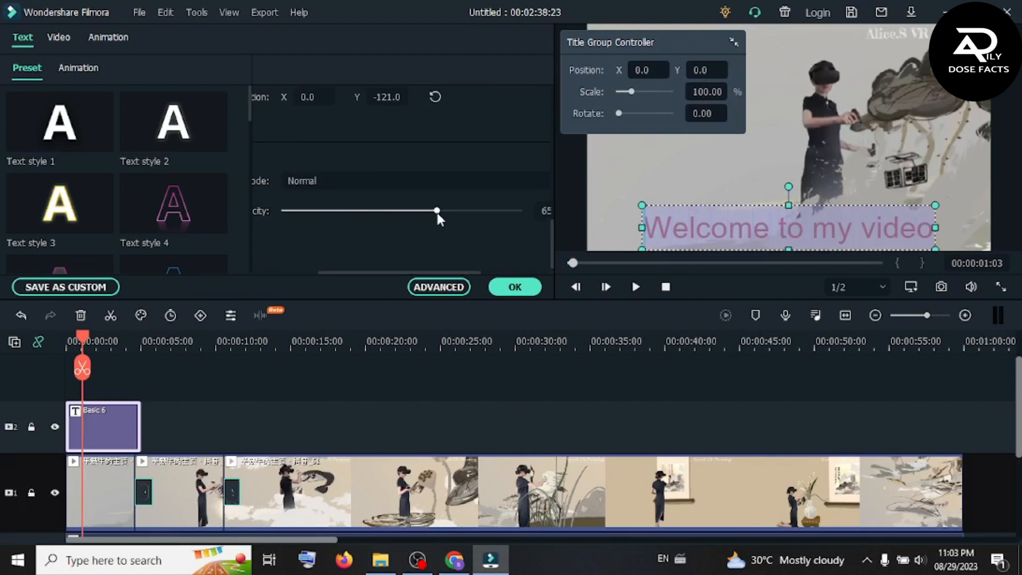
pyautogui.moveTo(437, 213); pyautogui.dragTo(494, 219)
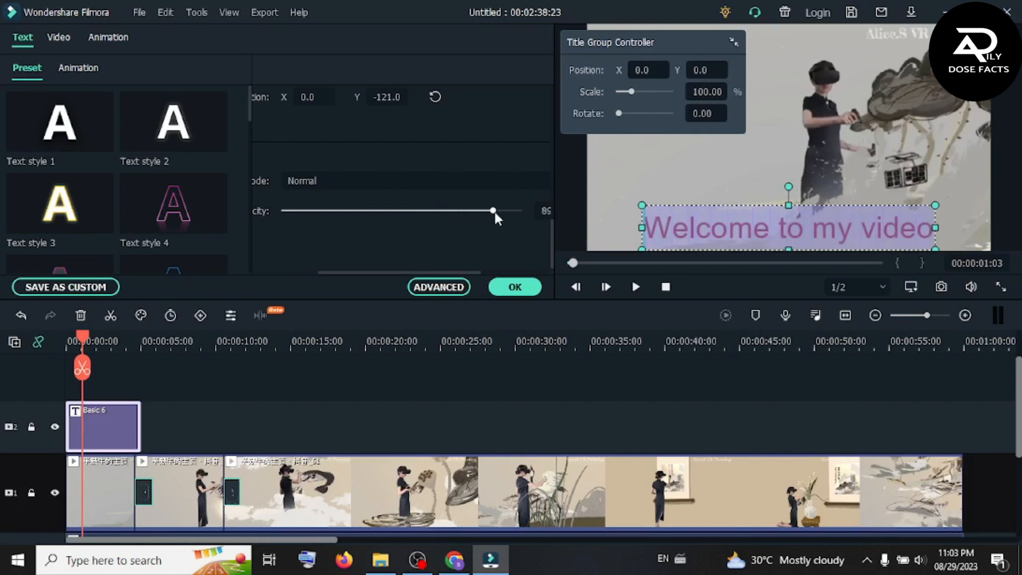
pyautogui.moveTo(494, 212); pyautogui.dragTo(521, 214)
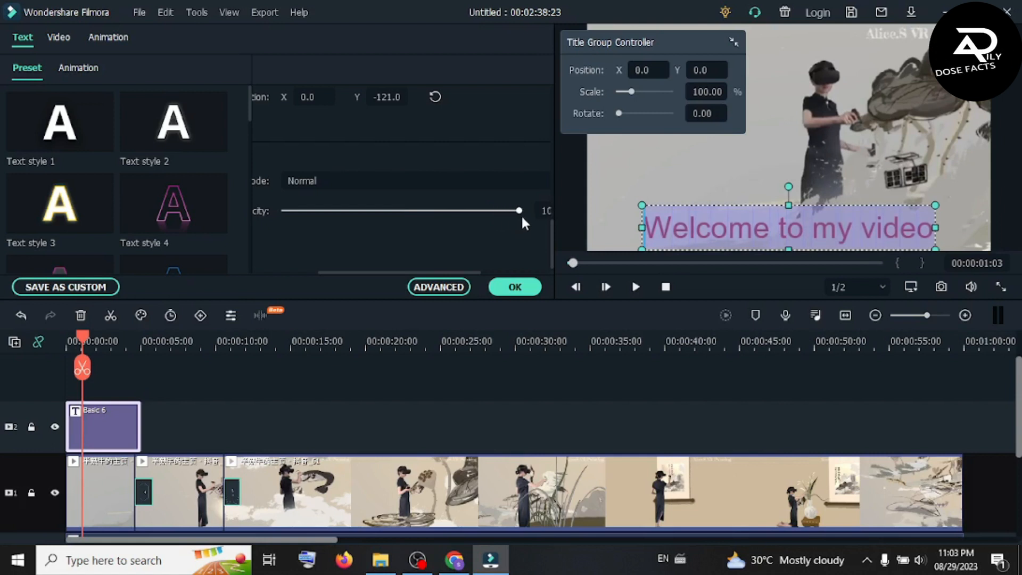
# Close the title settings, shift the title clip to start about one second into the timeline, and preview it
pyautogui.click(516, 287)
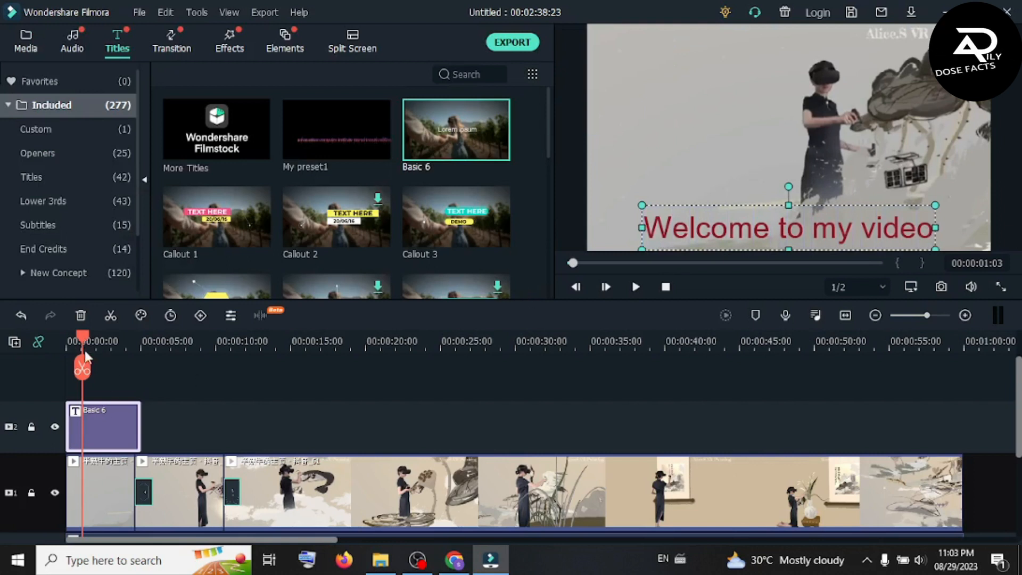
pyautogui.moveTo(112, 427); pyautogui.dragTo(139, 425)
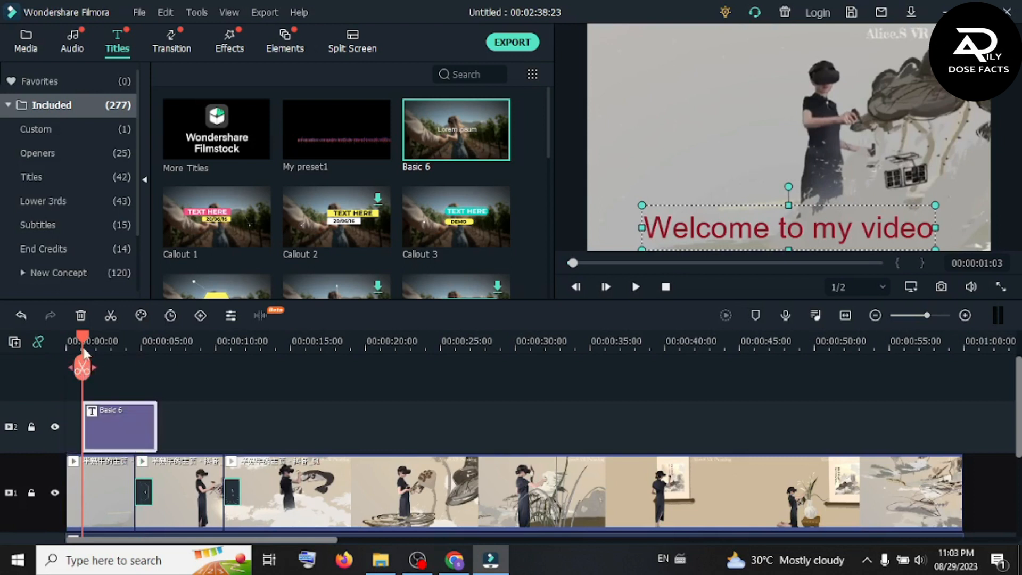
pyautogui.moveTo(83, 368); pyautogui.dragTo(2, 351)
pyautogui.click(637, 288)
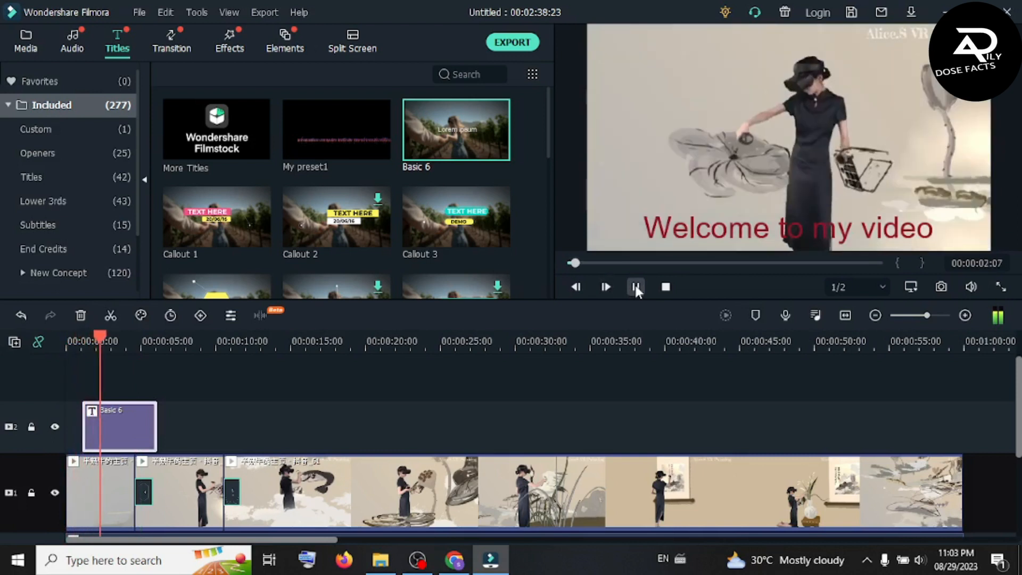
pyautogui.click(637, 287)
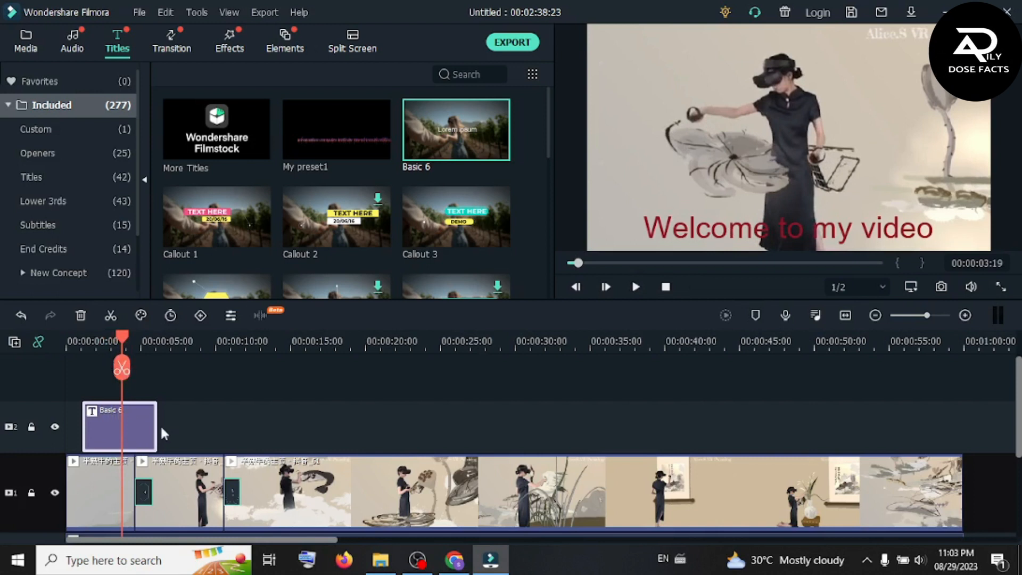
# Open the animation settings of the title clip and add a custom keyframe at 00:00:03:19
pyautogui.rightClick(143, 424)
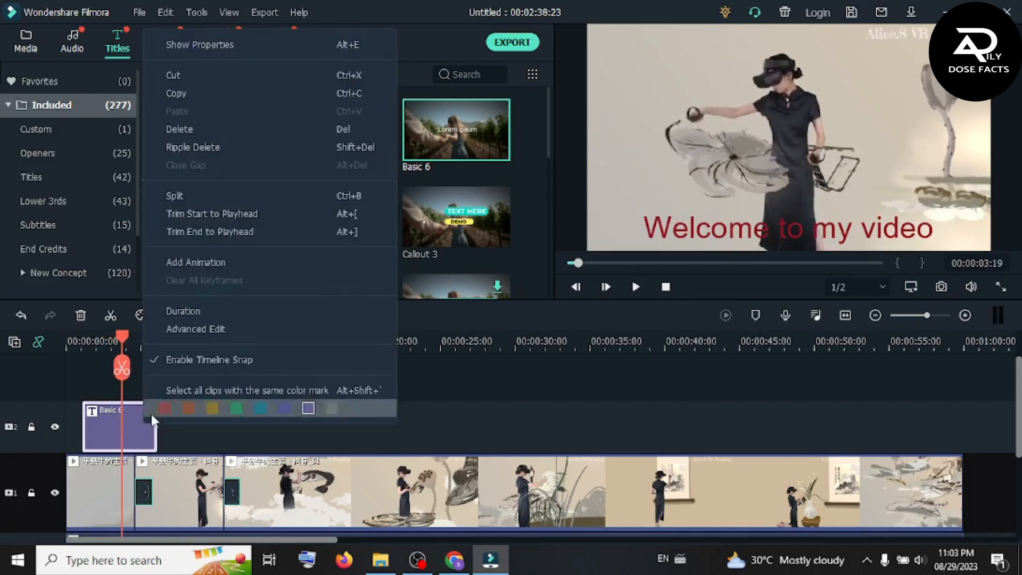
pyautogui.click(200, 262)
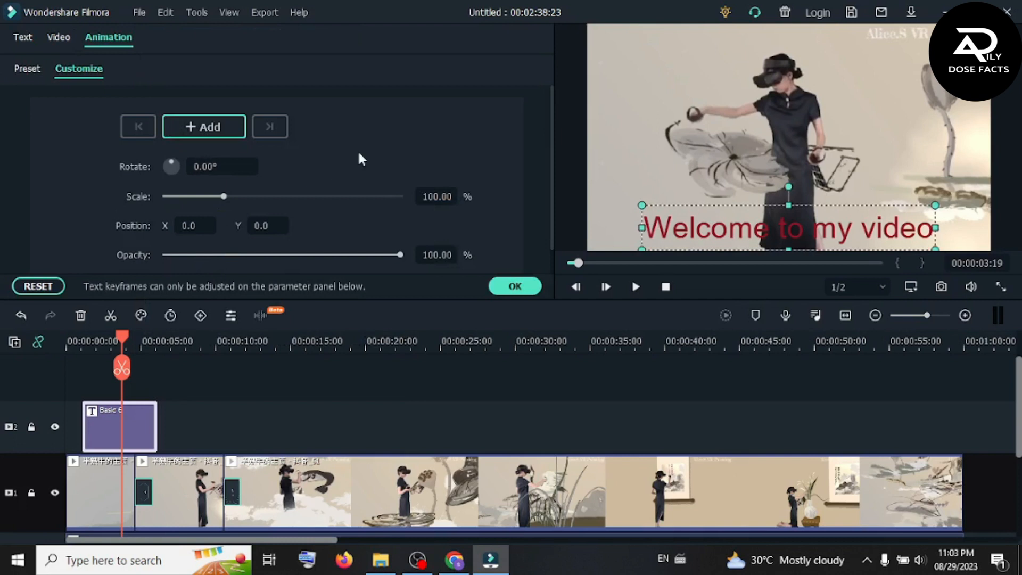
pyautogui.scroll(-1, 361, 158)
pyautogui.scroll(1, 266, 155)
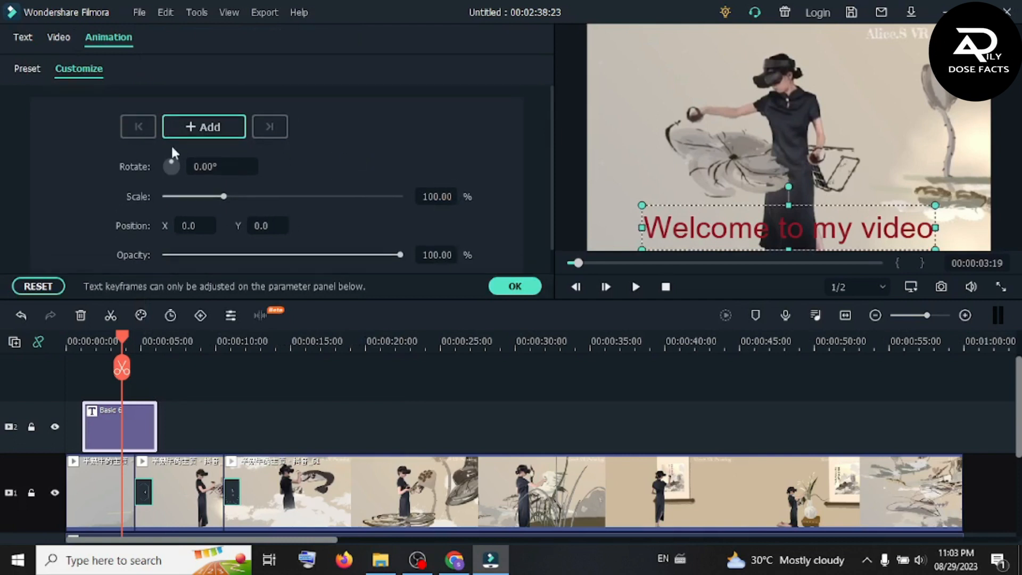
pyautogui.click(205, 133)
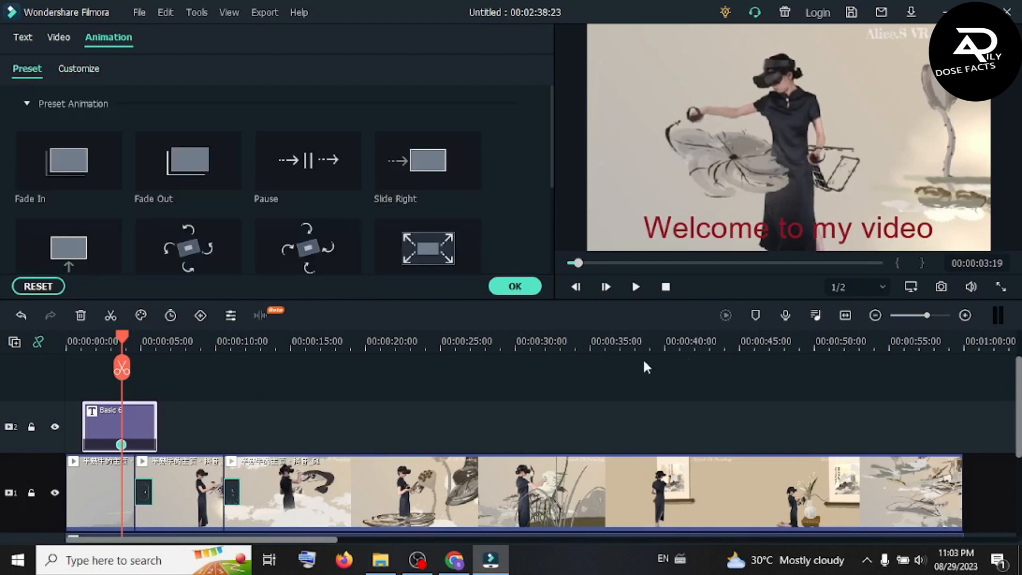
# Apply the Fade In, Pause and rotating preset animations to the title clip
pyautogui.click(95, 176)
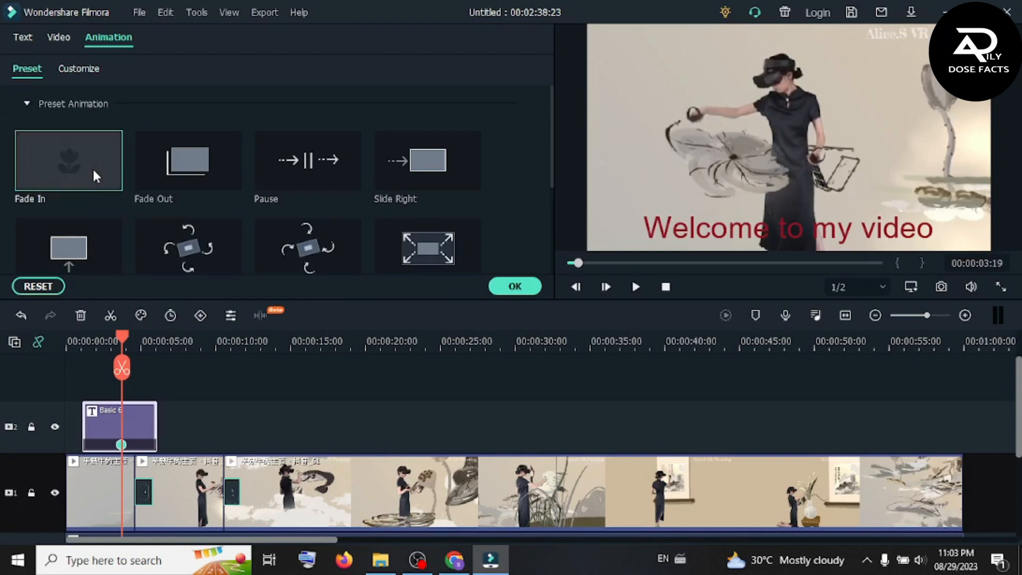
pyautogui.doubleClick(95, 176)
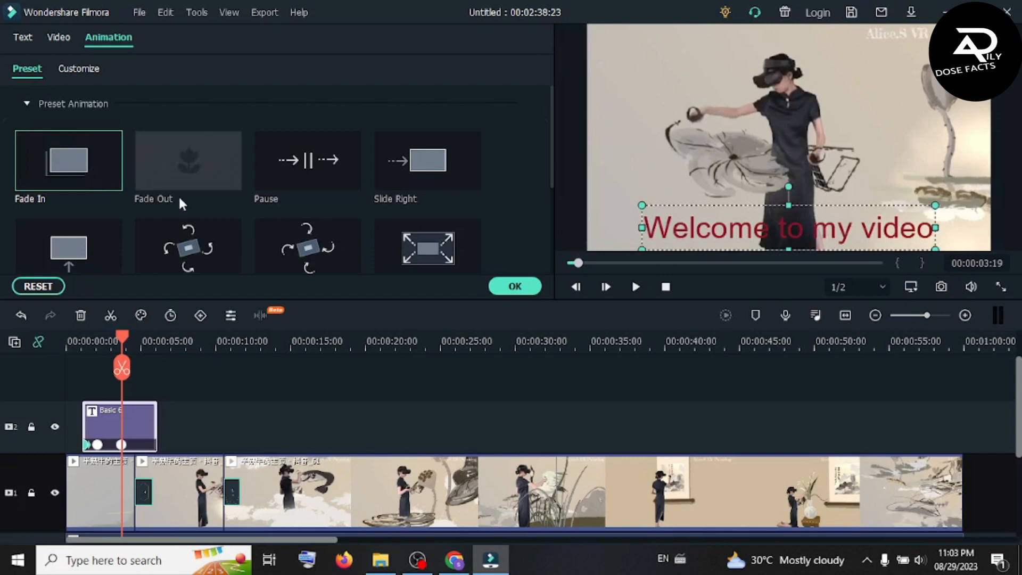
pyautogui.doubleClick(298, 150)
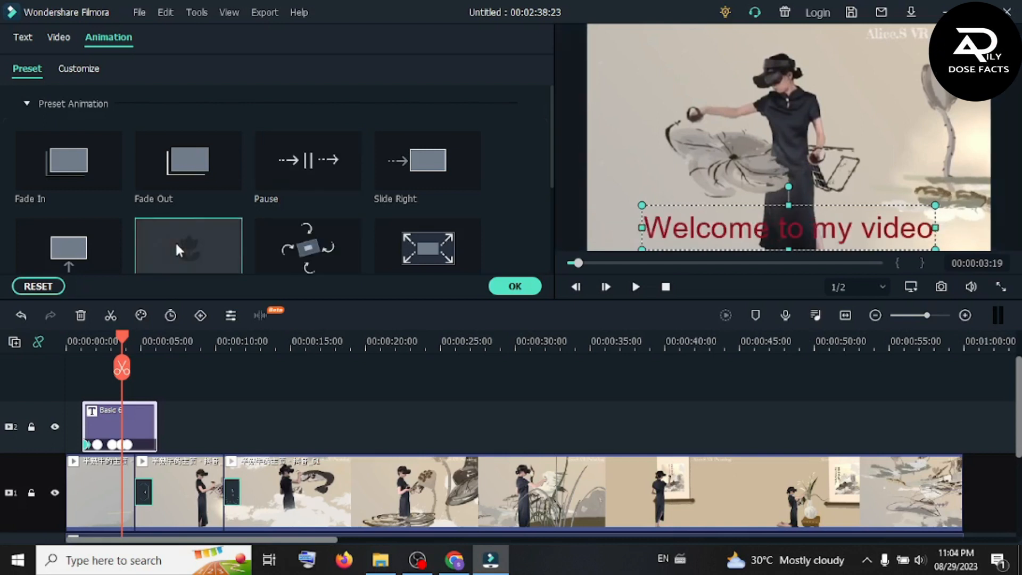
pyautogui.doubleClick(302, 252)
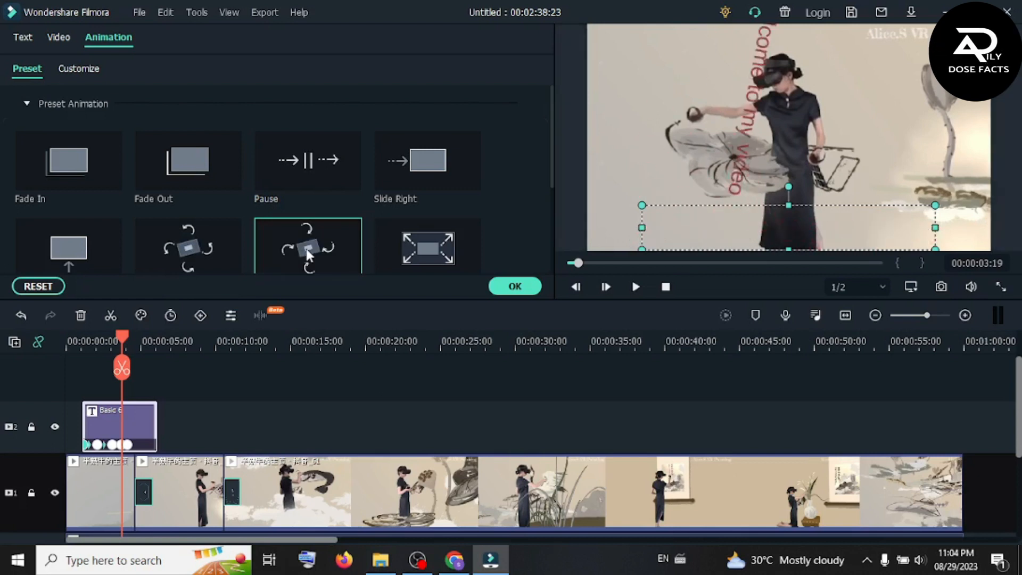
pyautogui.click(209, 246)
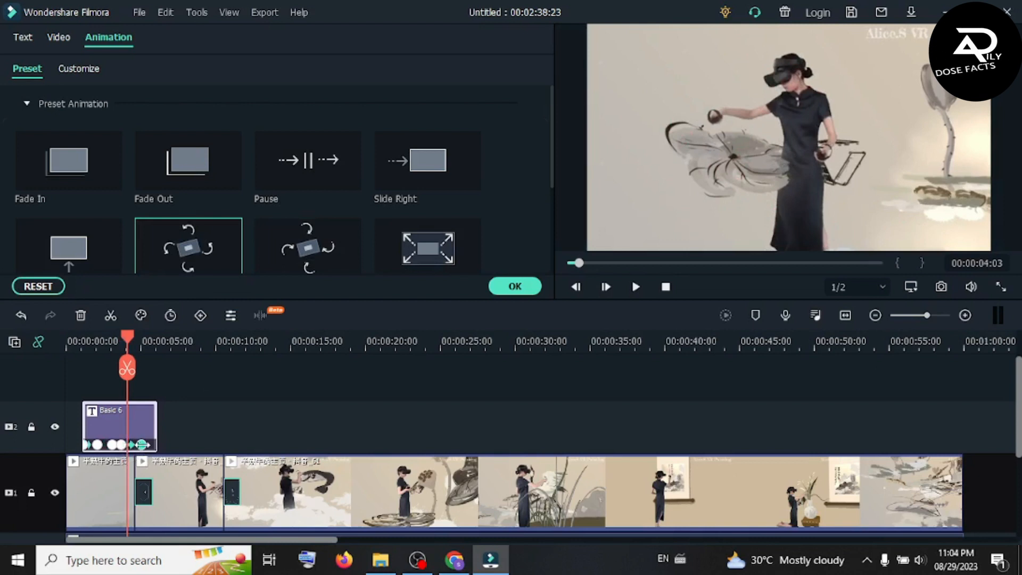
# Lengthen the title's animation segments by spacing its keyframes further apart, and play the animated title from its start
pyautogui.moveTo(98, 445); pyautogui.dragTo(115, 444)
pyautogui.click(85, 341)
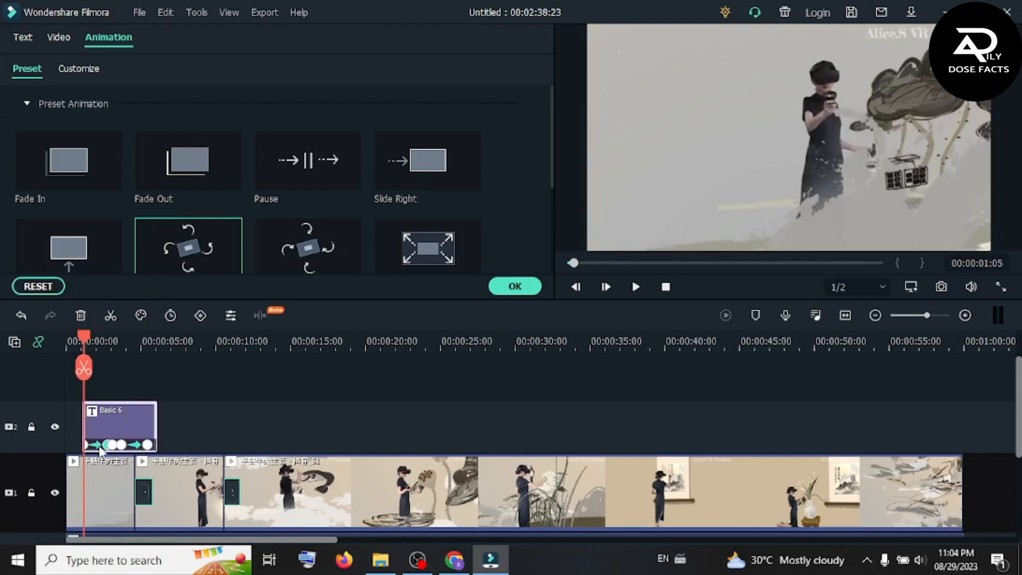
pyautogui.click(634, 286)
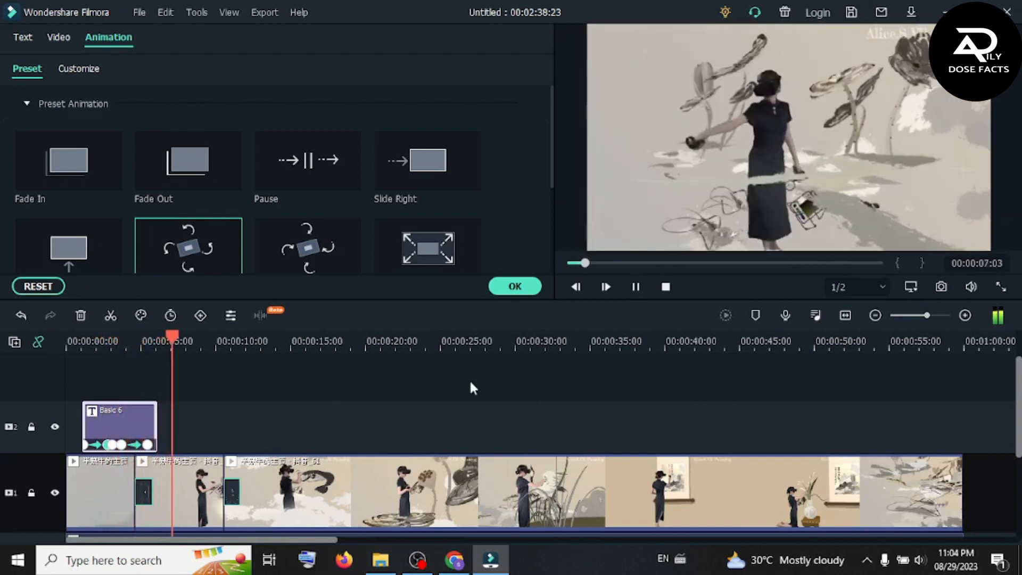
pyautogui.click(635, 287)
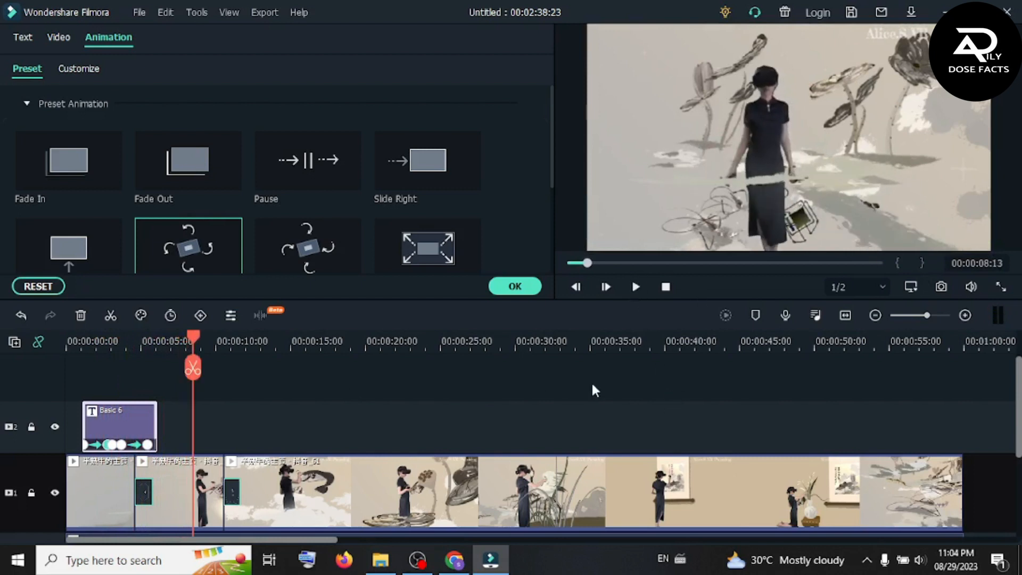
# Play on to 00:00:14:13 and split the last video clip there
pyautogui.scroll(-3, 592, 382)
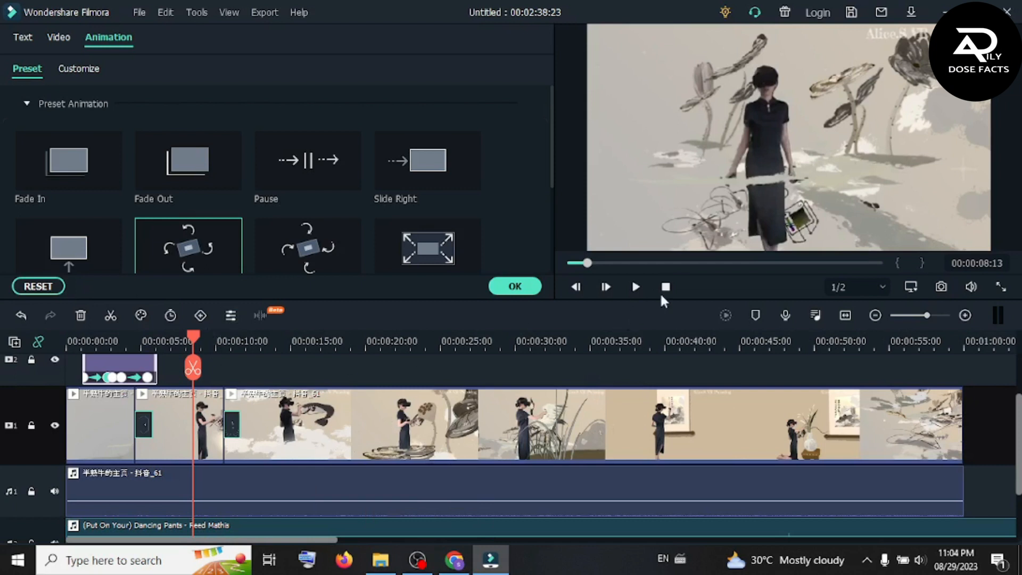
pyautogui.click(643, 288)
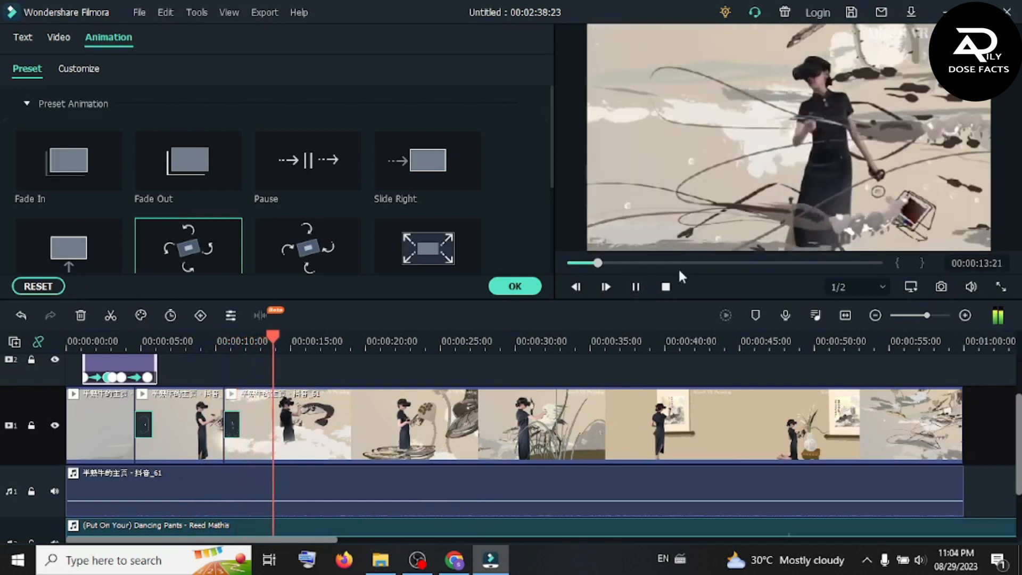
pyautogui.click(635, 287)
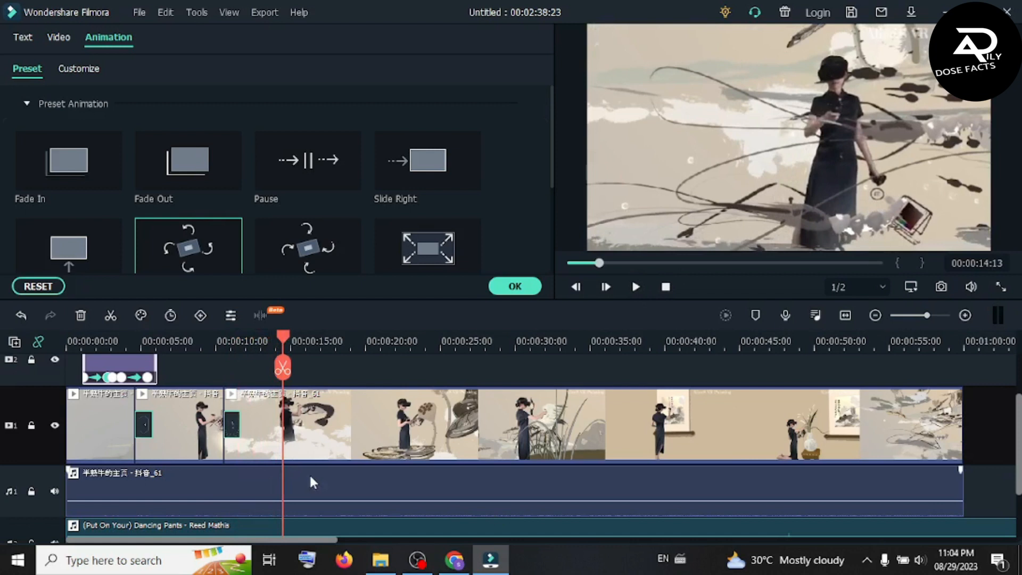
pyautogui.click(358, 413)
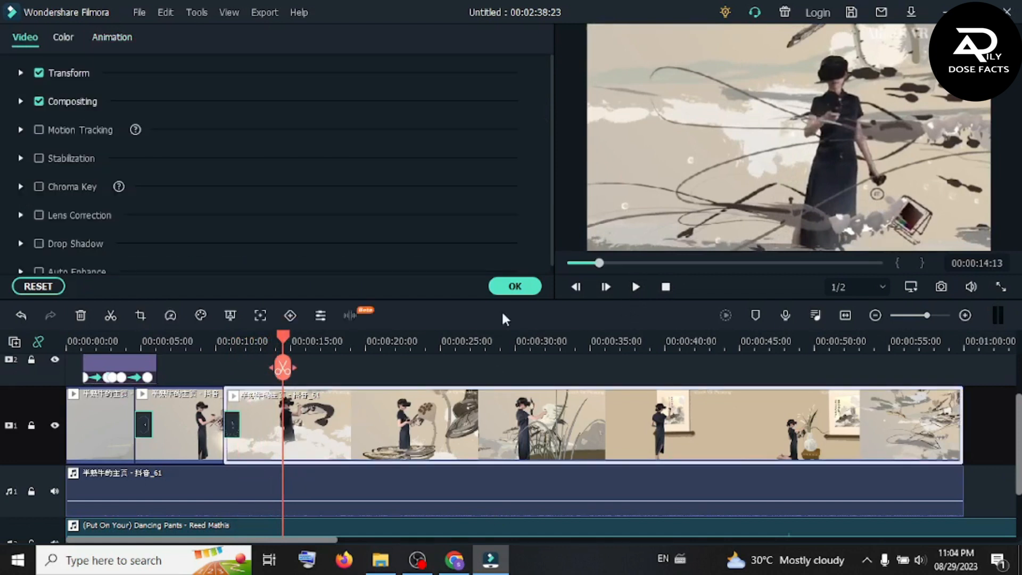
pyautogui.click(520, 289)
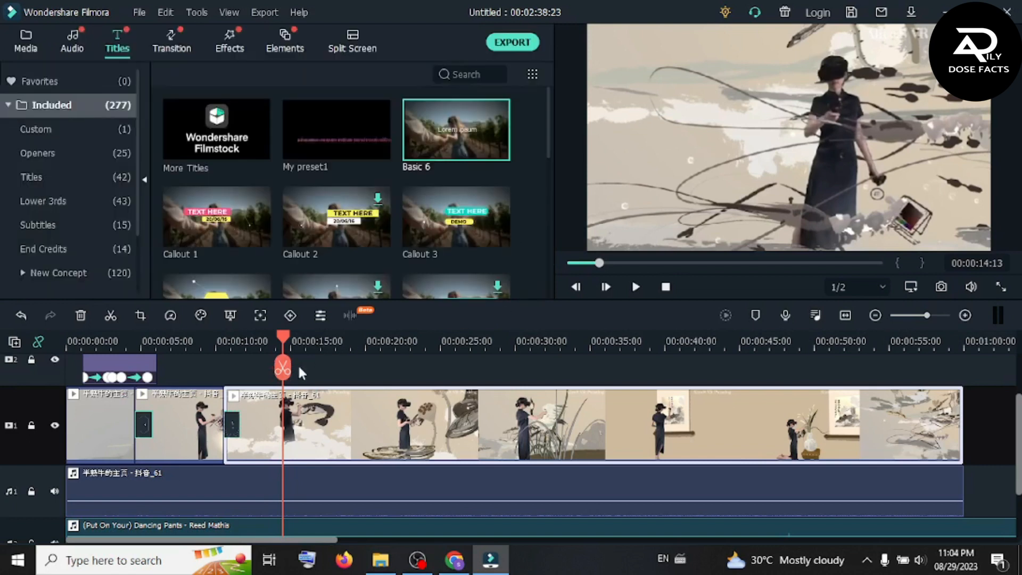
pyautogui.click(281, 376)
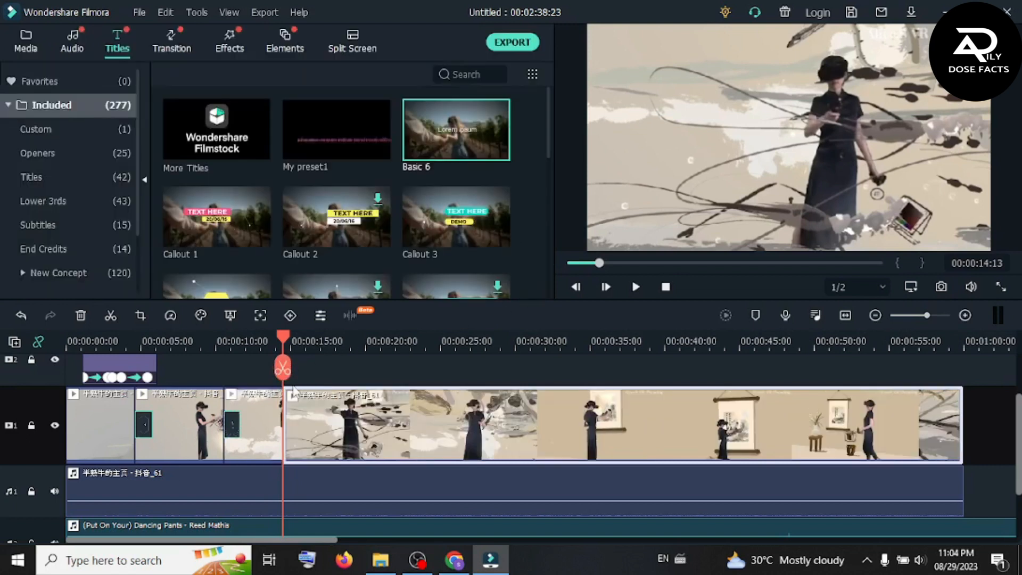
pyautogui.moveTo(283, 337); pyautogui.dragTo(283, 372)
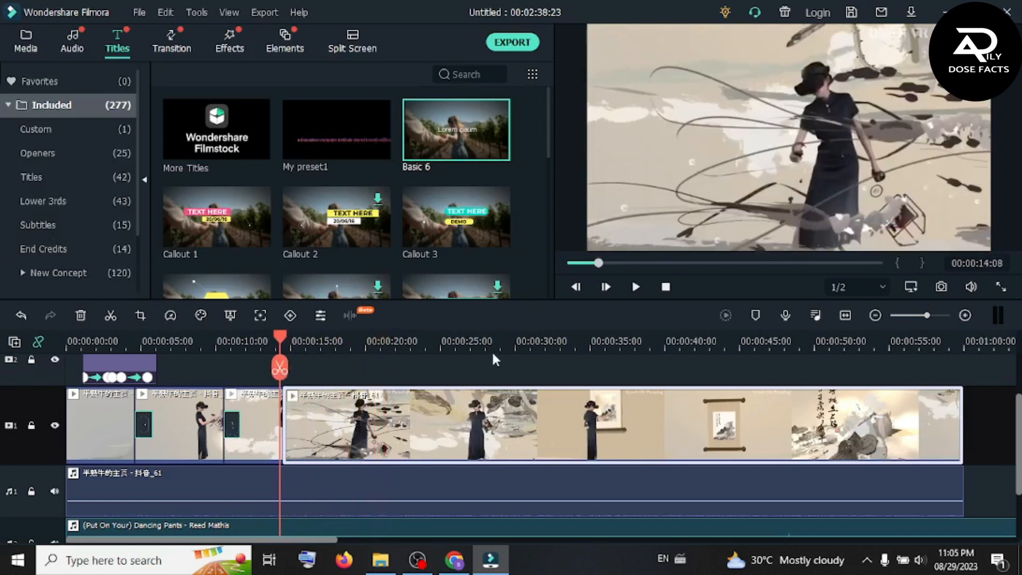
# Split the last video clip again at 00:00:17:03, delete the short section between the cuts and close the gap
pyautogui.click(637, 291)
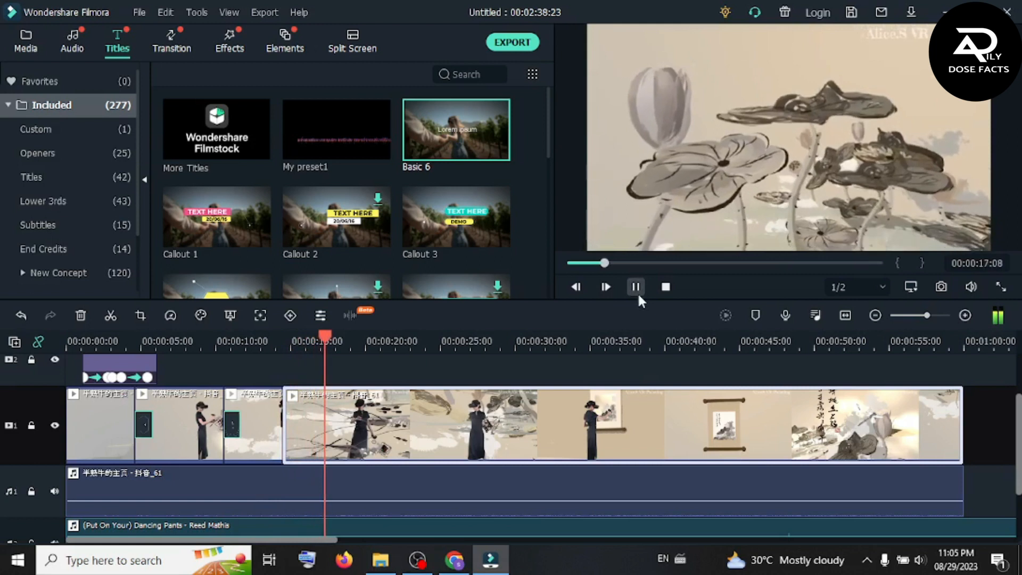
pyautogui.moveTo(331, 338); pyautogui.dragTo(322, 340)
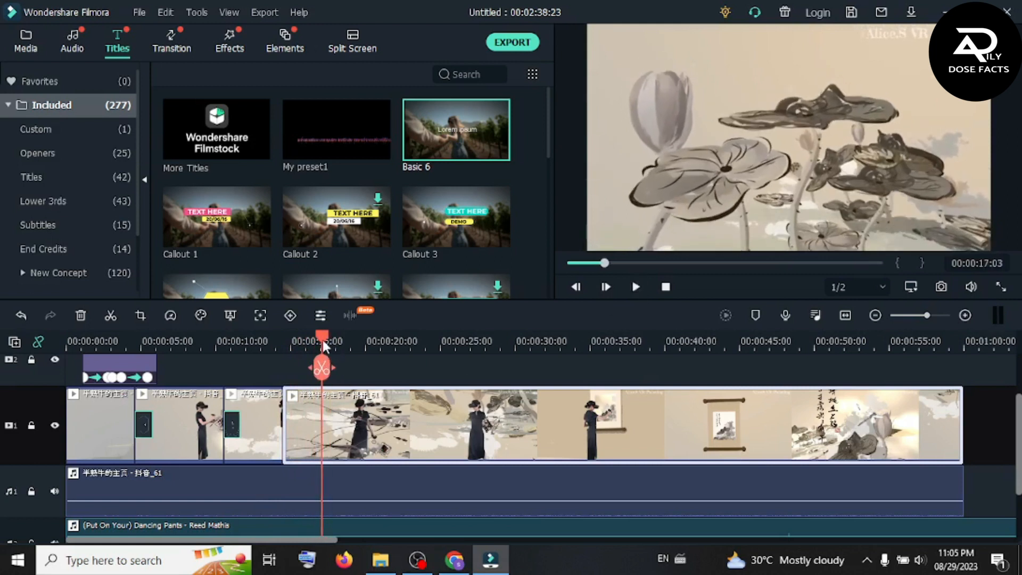
pyautogui.click(322, 367)
pyautogui.click(306, 438)
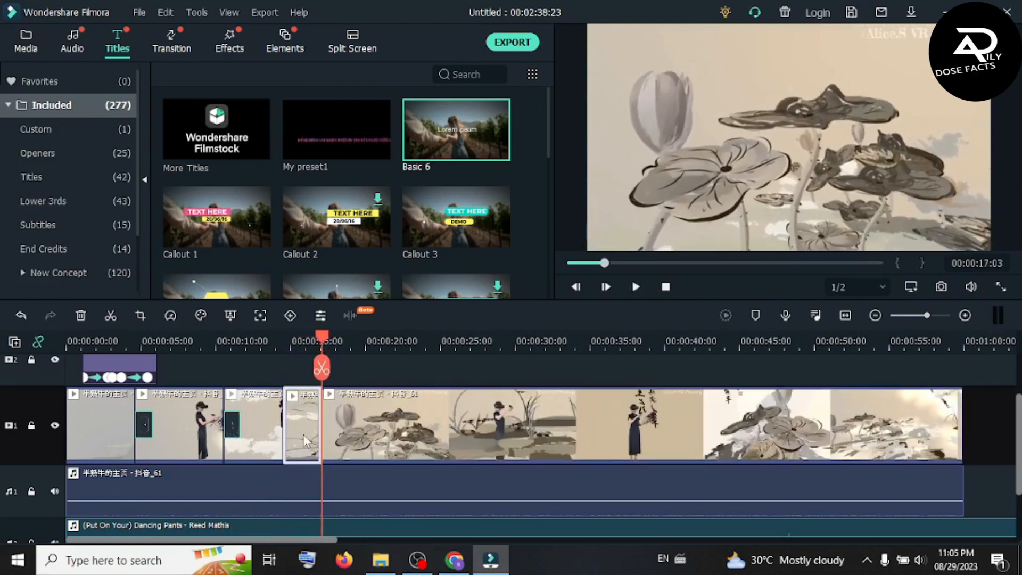
pyautogui.press('Delete')
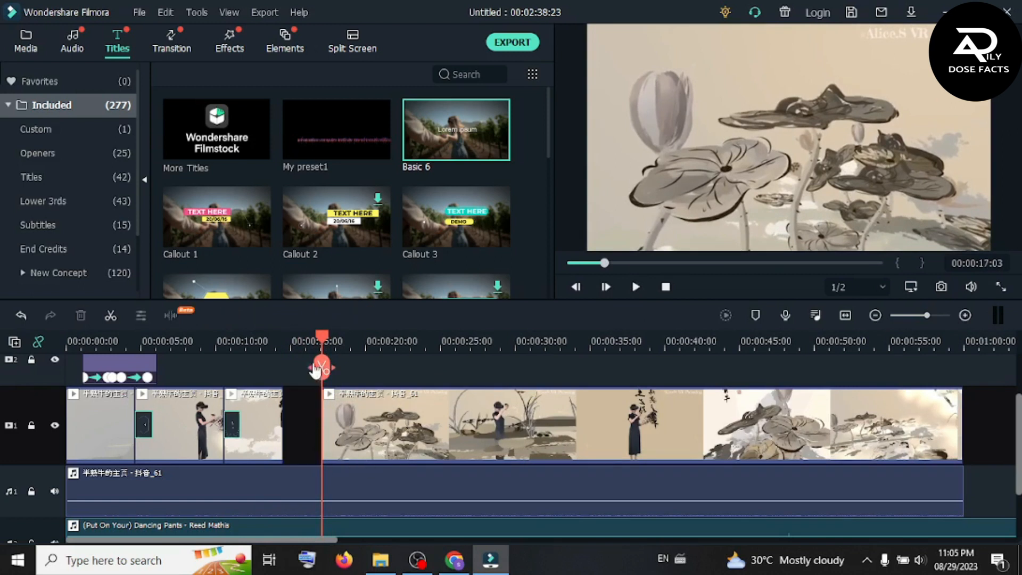
pyautogui.moveTo(324, 337); pyautogui.dragTo(243, 366)
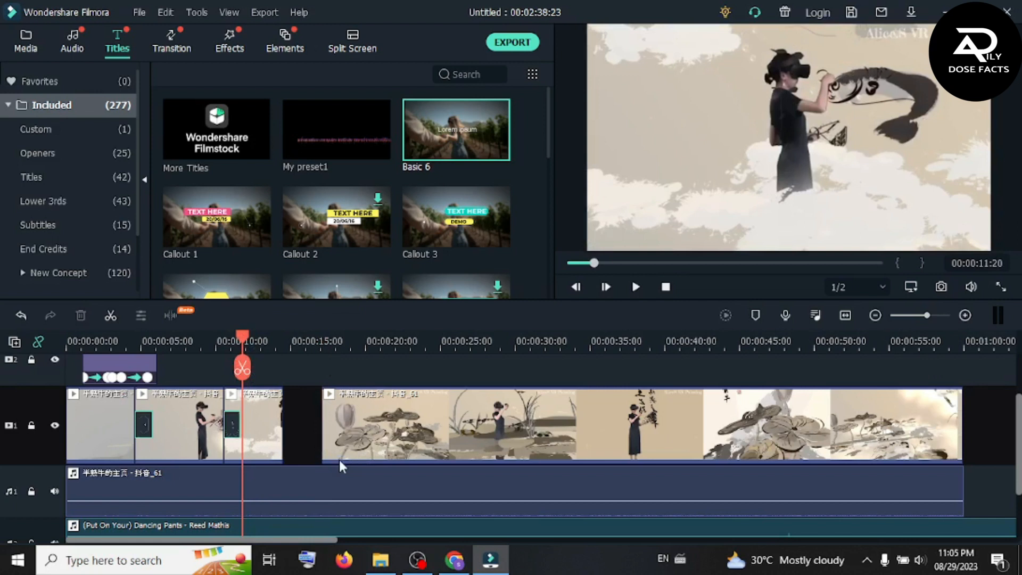
pyautogui.moveTo(390, 436); pyautogui.dragTo(351, 433)
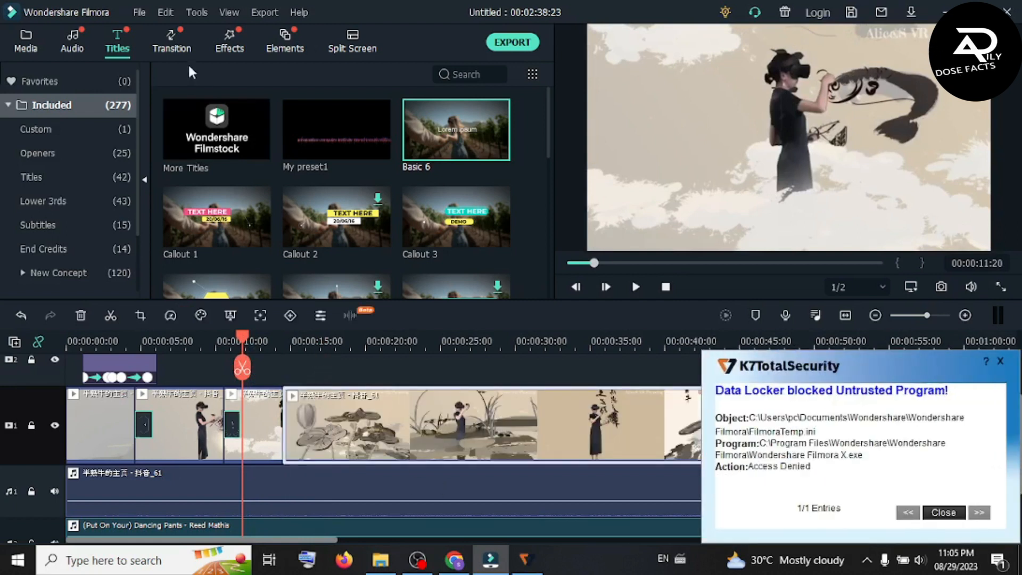
# Dismiss the security alert, add the Wind transition at the join before the last video clip, and play it back
pyautogui.click(170, 43)
pyautogui.click(946, 512)
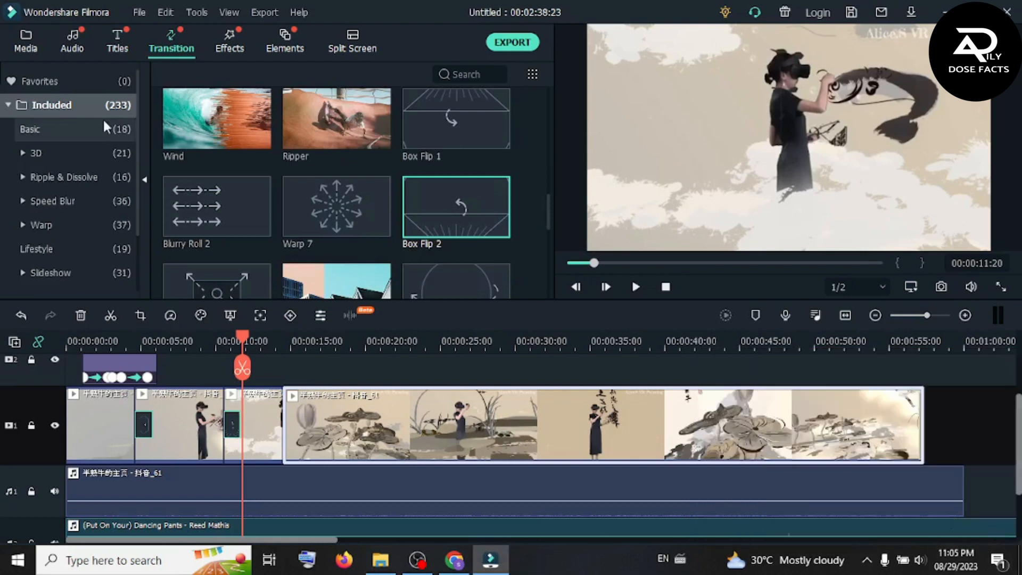
pyautogui.moveTo(232, 137); pyautogui.dragTo(284, 426)
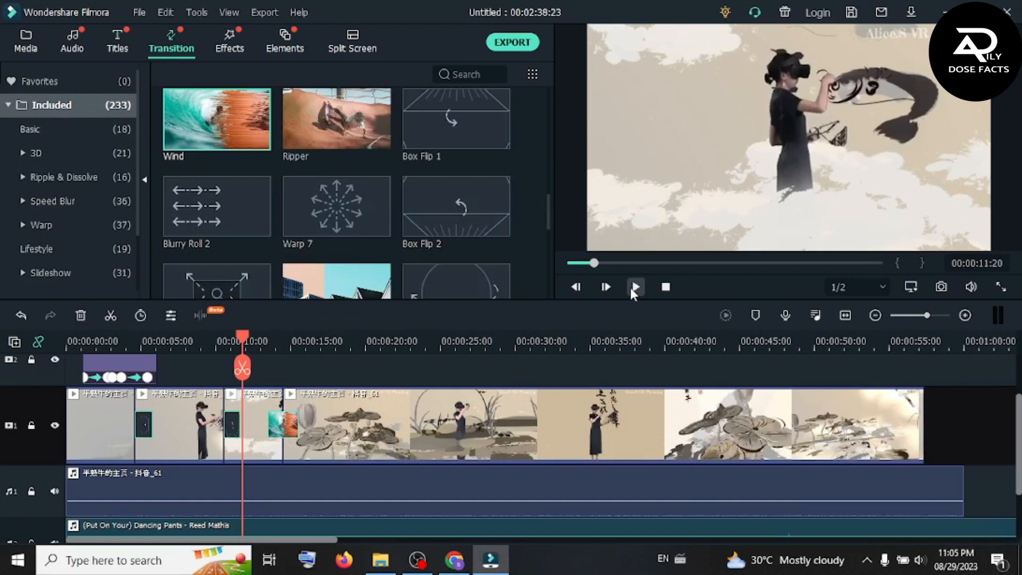
pyautogui.click(631, 289)
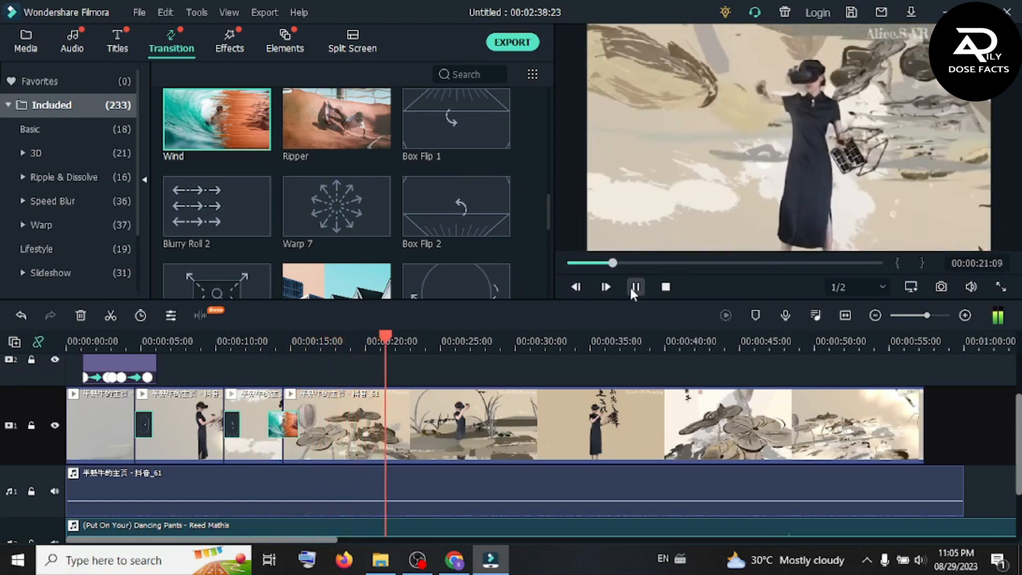
pyautogui.click(635, 287)
# Split the detached audio clip where the video ends at 00:00:57:11 and delete the leftover piece after the cut
pyautogui.scroll(-1, 671, 415)
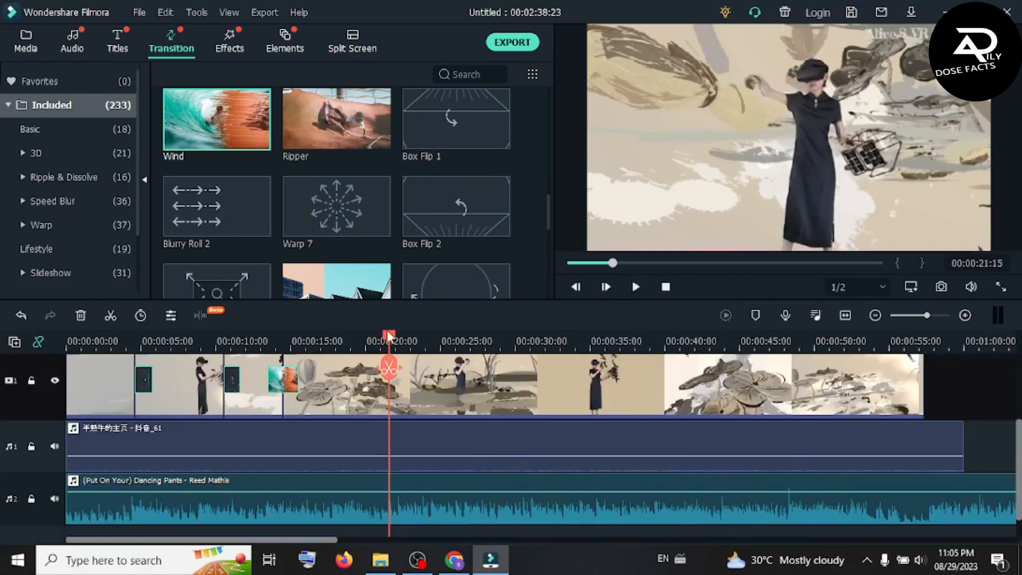
pyautogui.moveTo(394, 334); pyautogui.dragTo(926, 417)
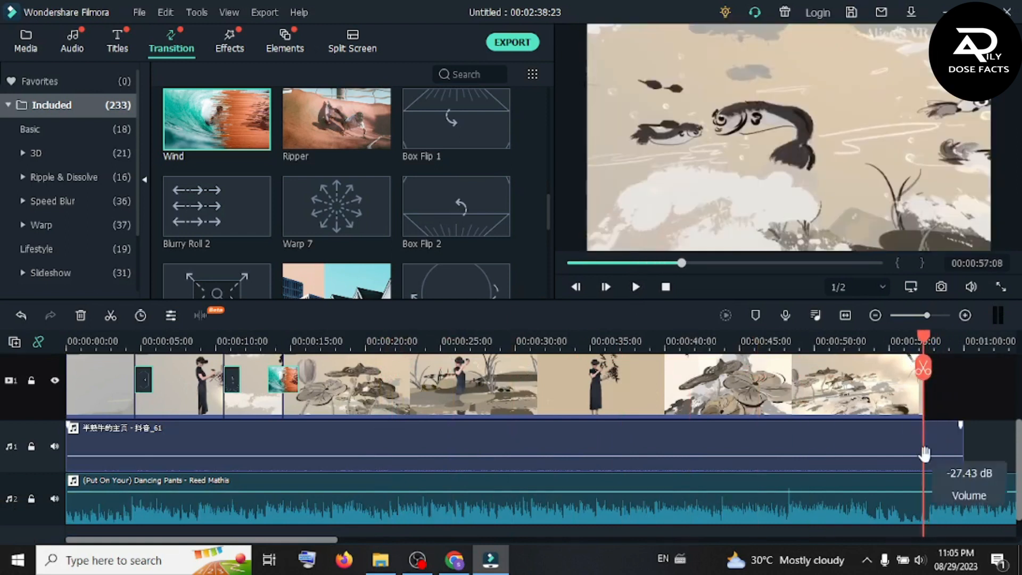
pyautogui.scroll(-1, 313, 535)
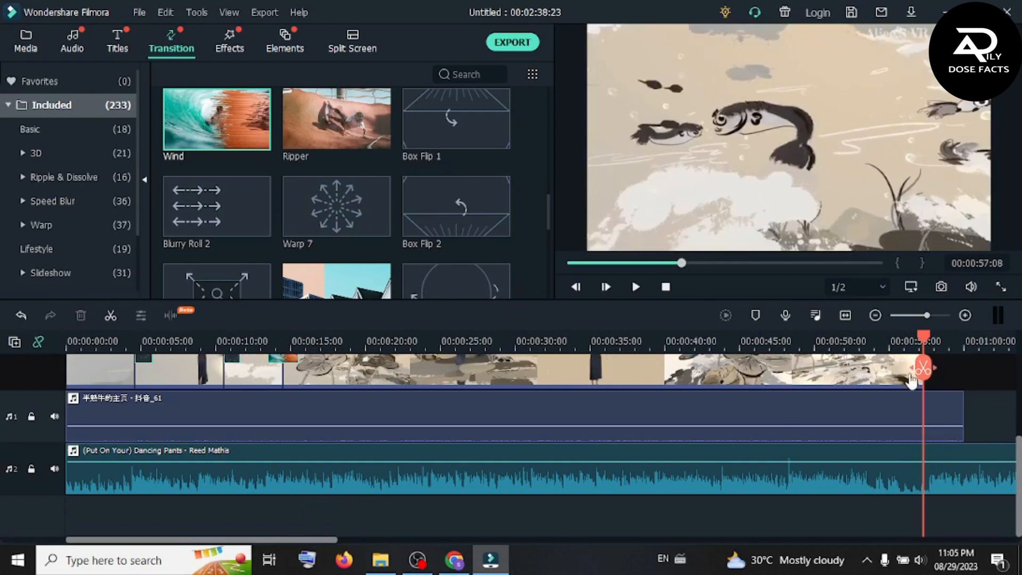
pyautogui.moveTo(925, 348); pyautogui.dragTo(608, 381)
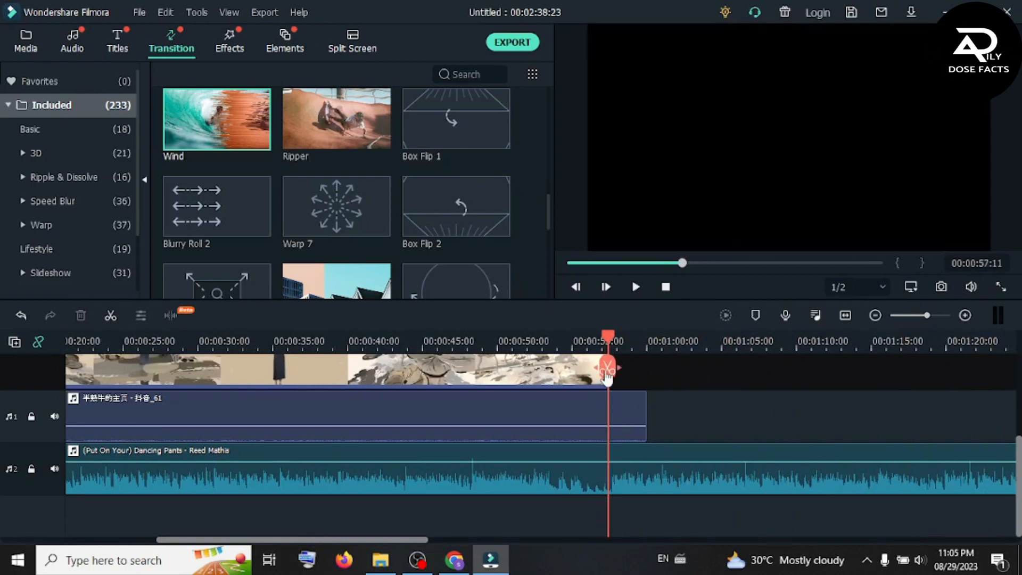
pyautogui.click(618, 410)
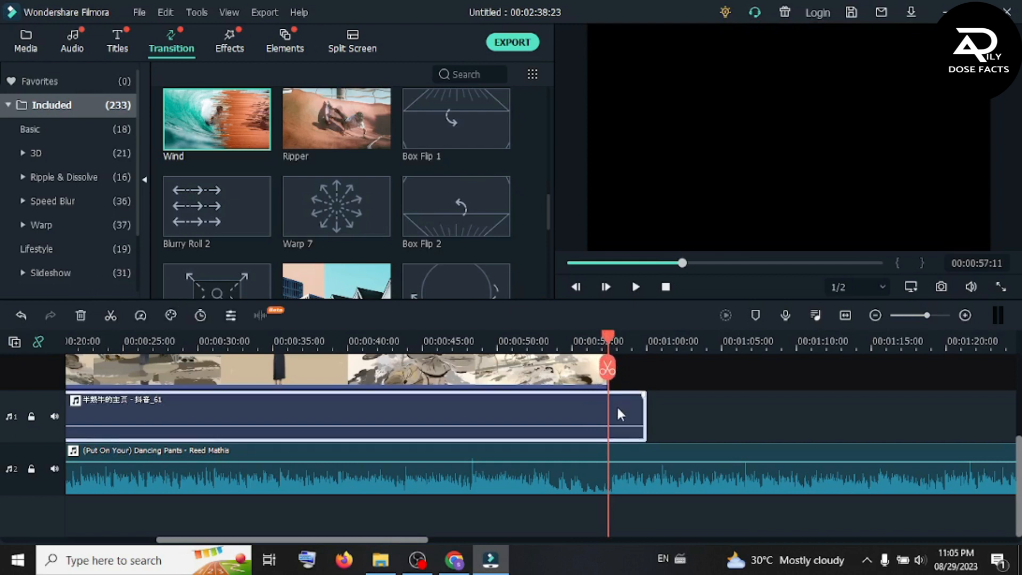
pyautogui.click(607, 373)
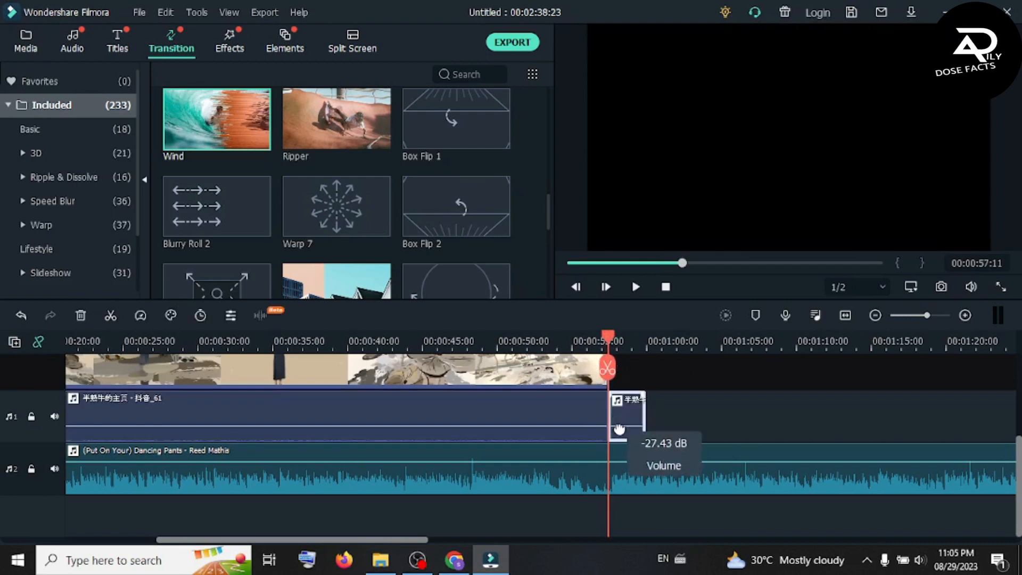
pyautogui.press('Delete')
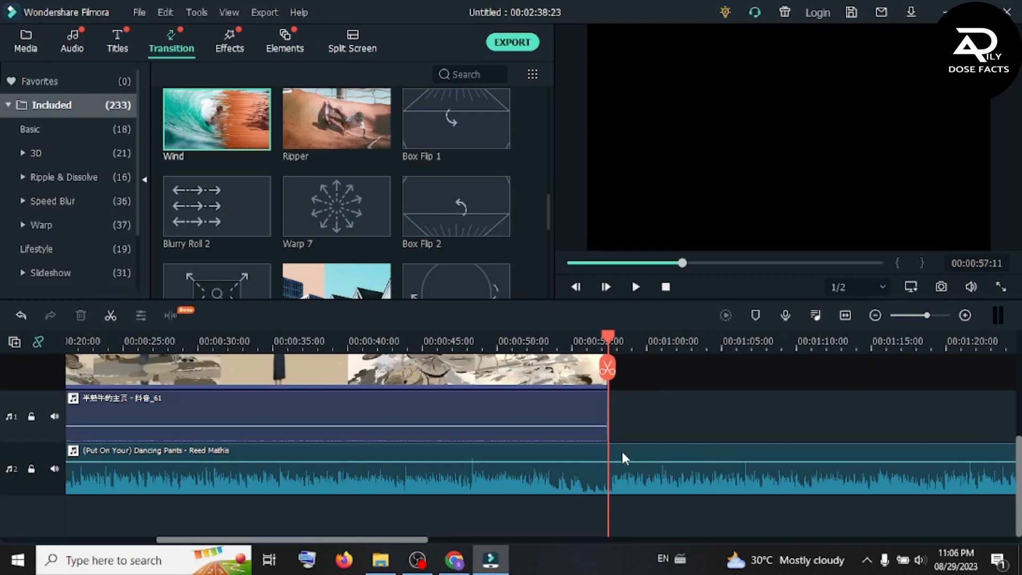
# Split the background music at 00:00:57:11 and delete the part after the cut, using the On-Screen Keyboard
pyautogui.click(608, 369)
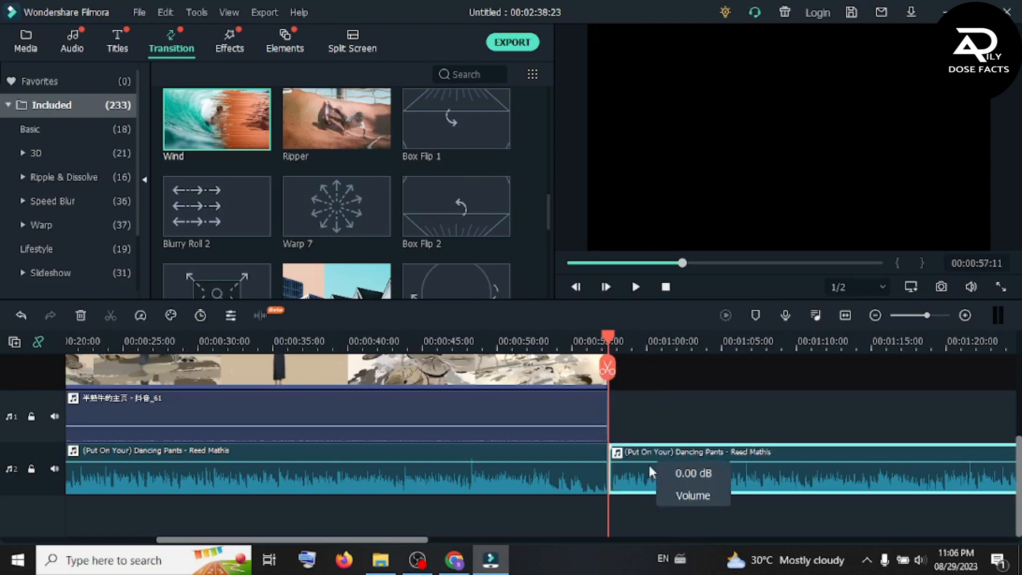
pyautogui.click(303, 564)
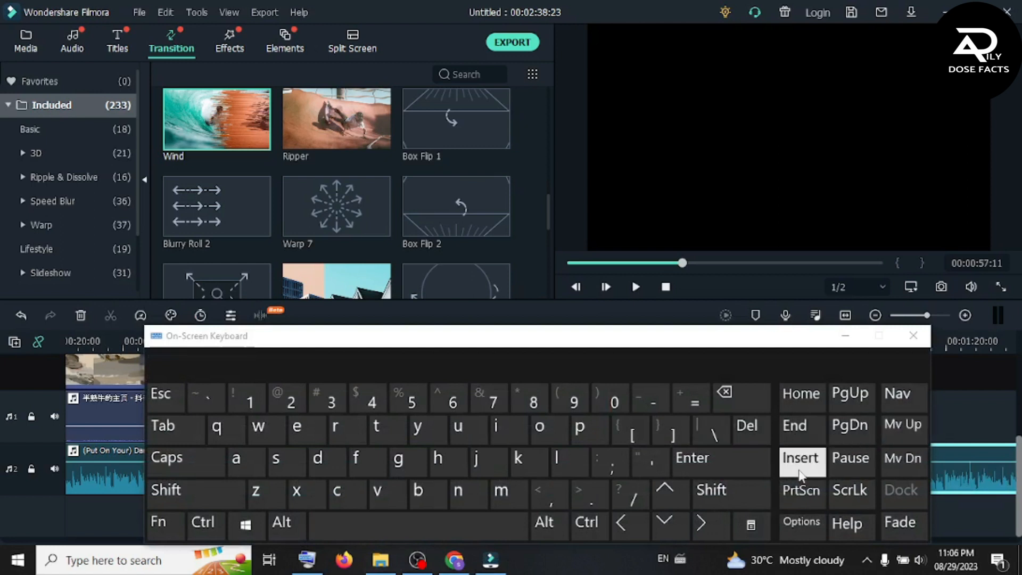
pyautogui.moveTo(739, 345); pyautogui.dragTo(579, 57)
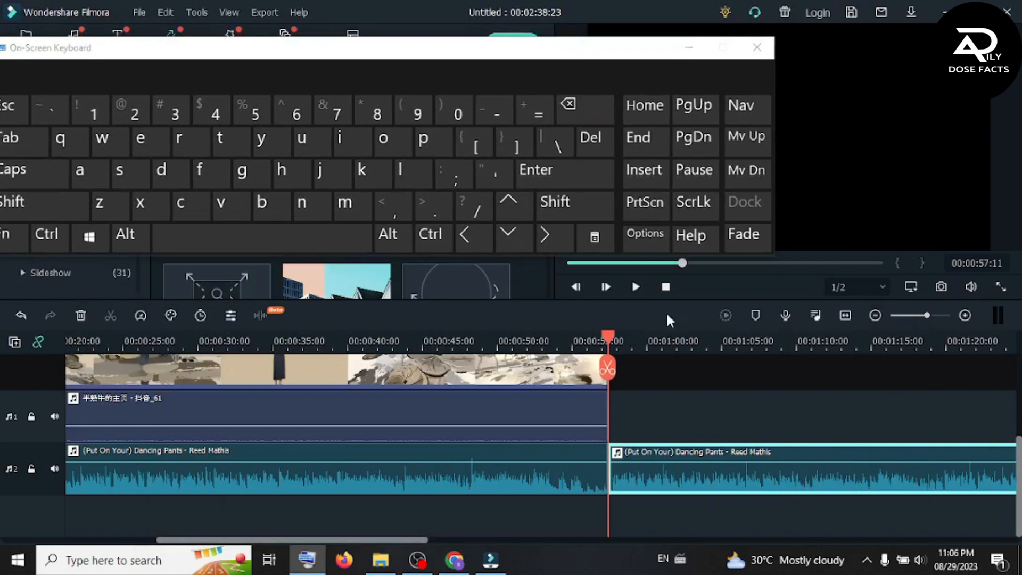
pyautogui.click(593, 140)
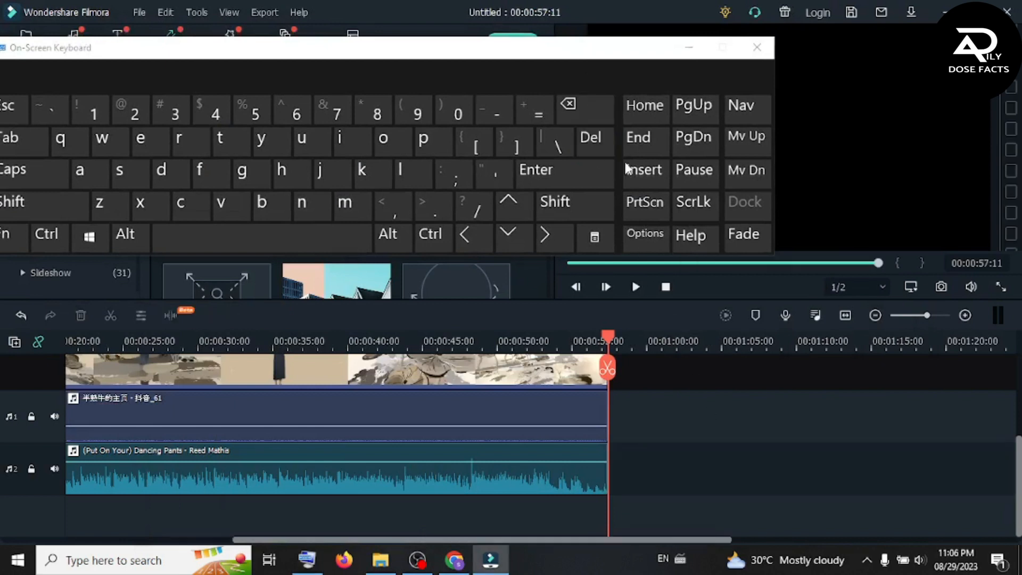
pyautogui.click(757, 48)
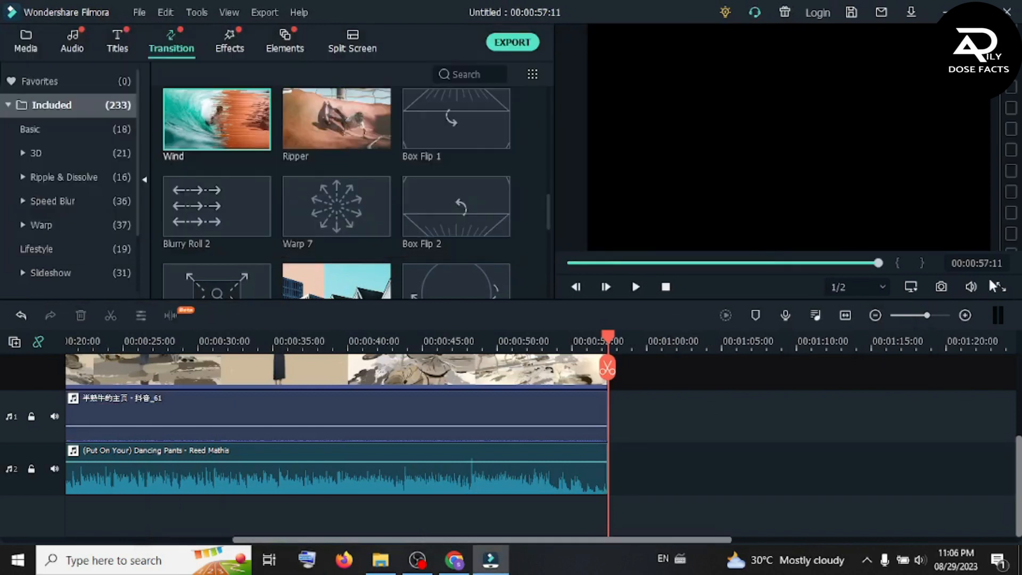
# Play the trimmed project from its start to 00:00:18:09
pyautogui.moveTo(603, 339); pyautogui.dragTo(2, 305)
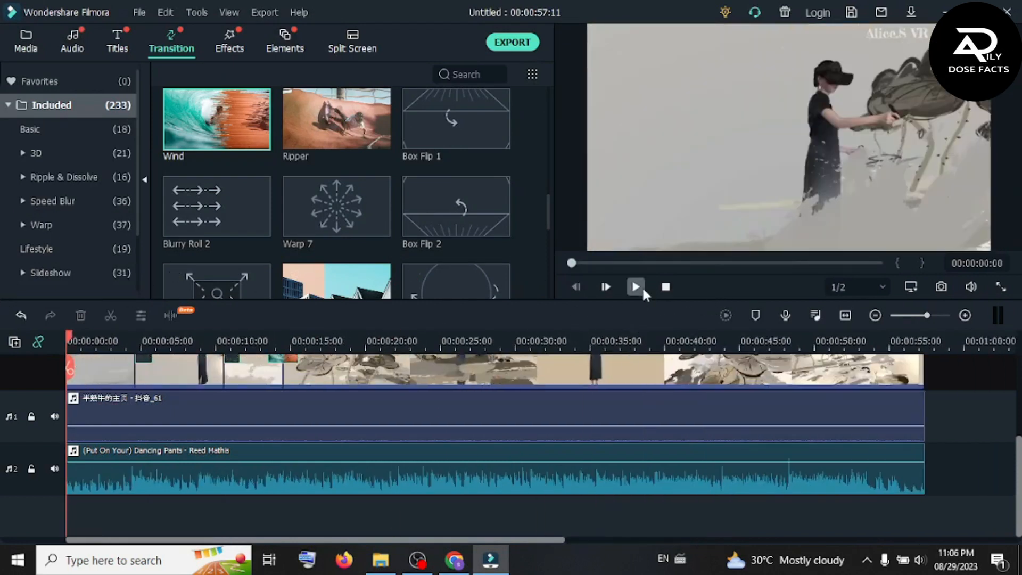
pyautogui.click(639, 287)
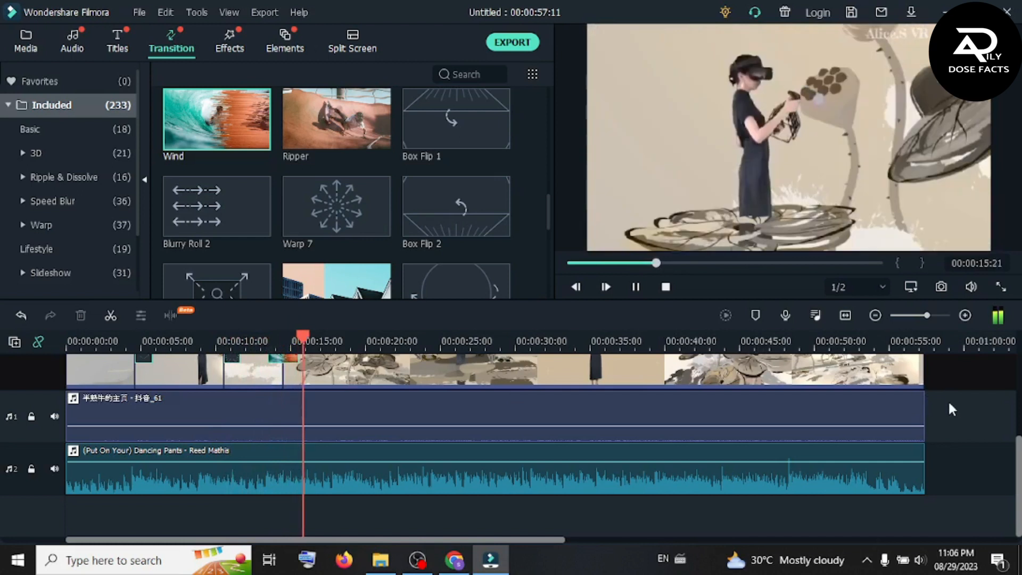
pyautogui.click(634, 288)
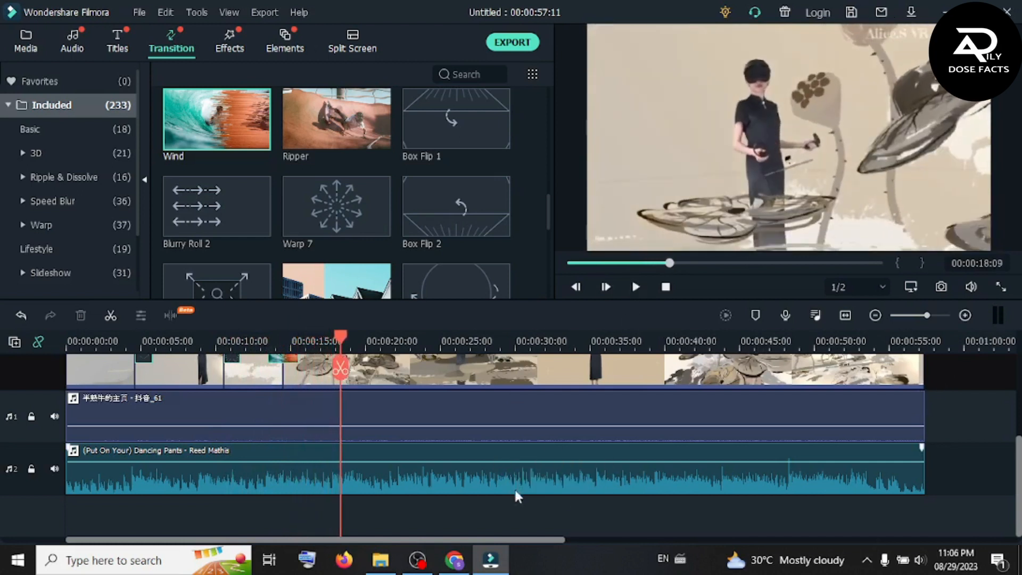
# Set the background music's volume to 0.43 dB and listen to it up to 00:00:39:04
pyautogui.moveTo(513, 465)
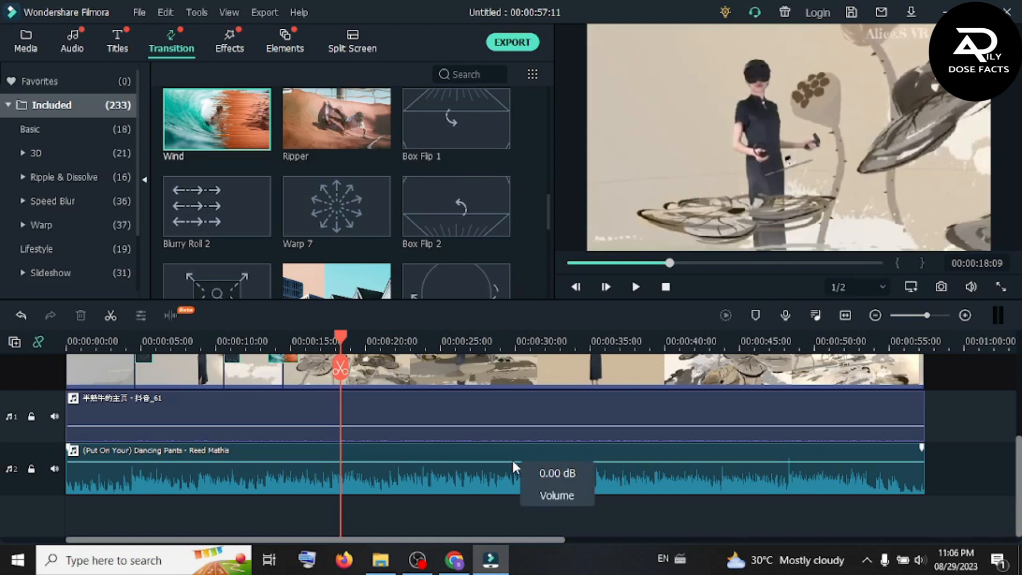
pyautogui.moveTo(513, 461); pyautogui.dragTo(515, 464)
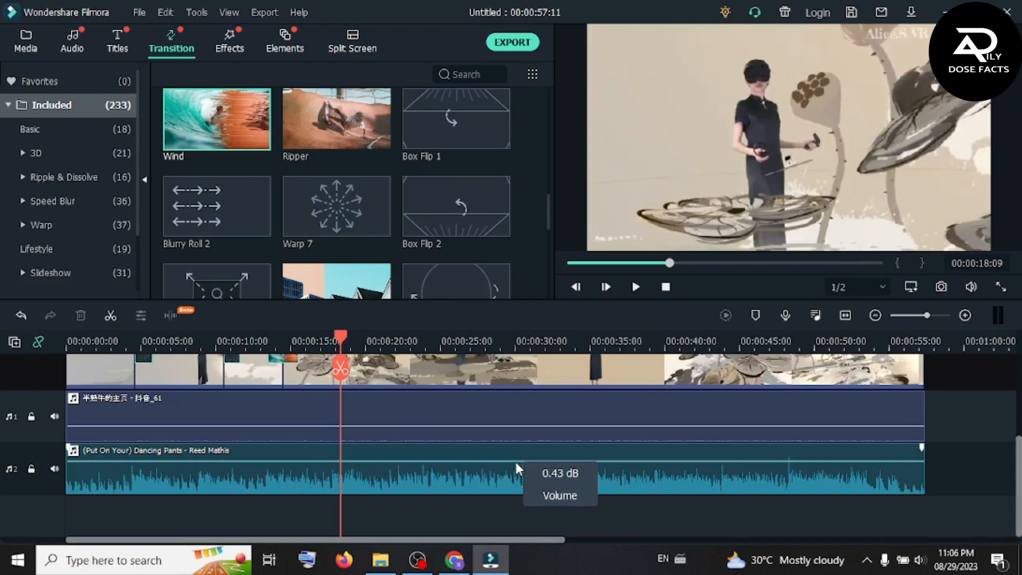
pyautogui.click(636, 286)
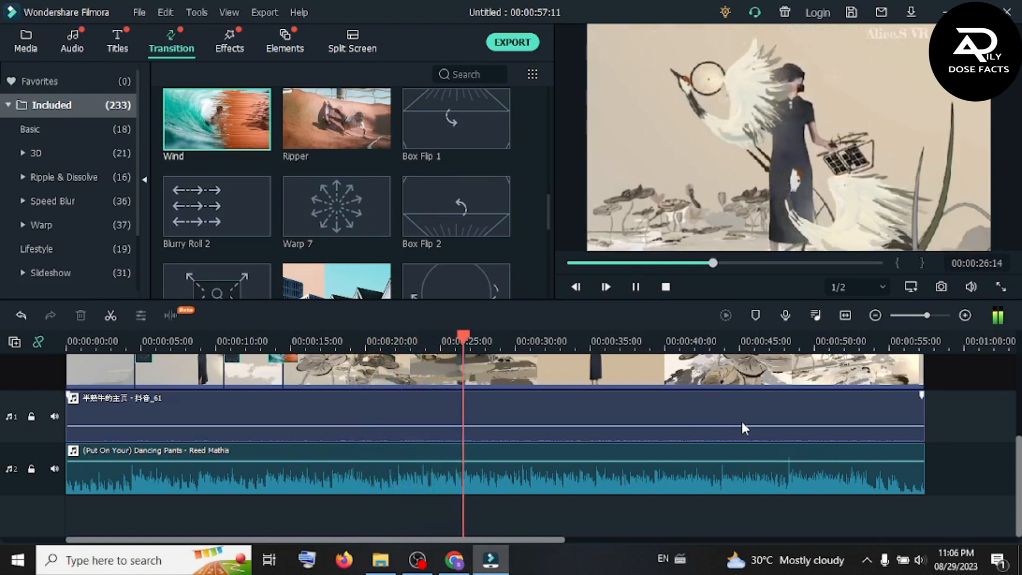
pyautogui.scroll(1, 742, 424)
pyautogui.scroll(1, 742, 423)
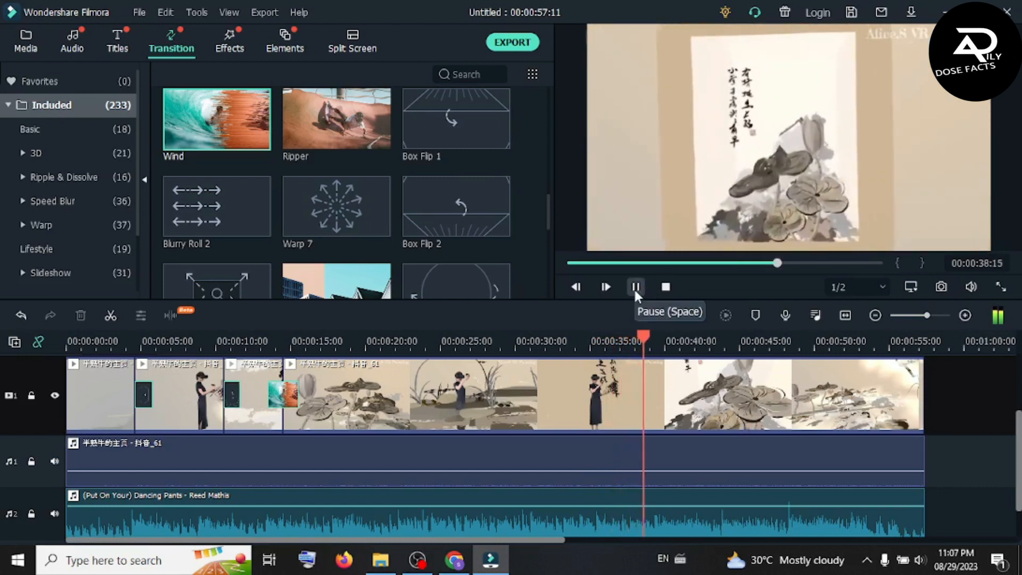
pyautogui.click(635, 289)
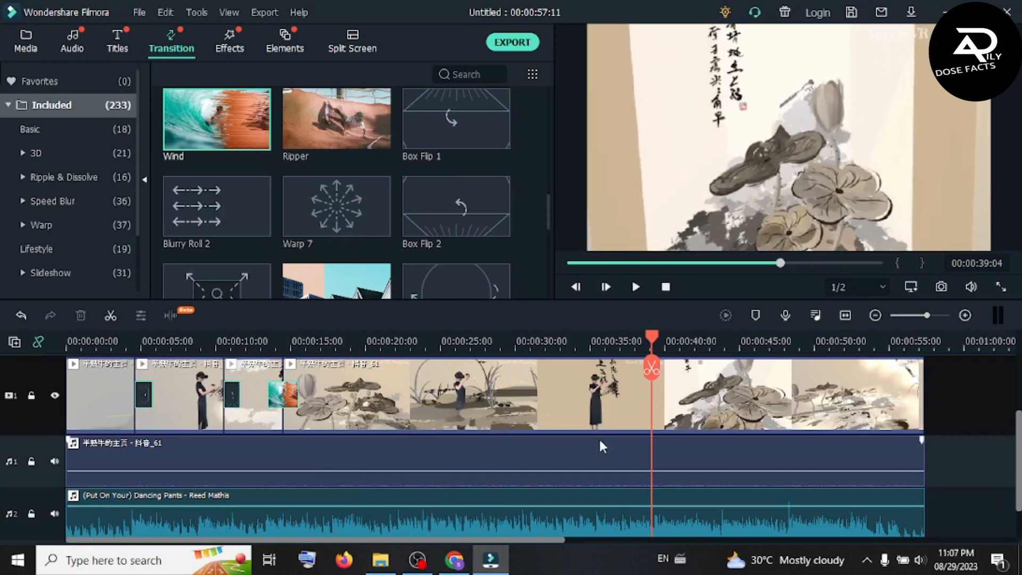
# Bring the title track into view and play the project on to 00:00:45:04
pyautogui.scroll(1, 599, 437)
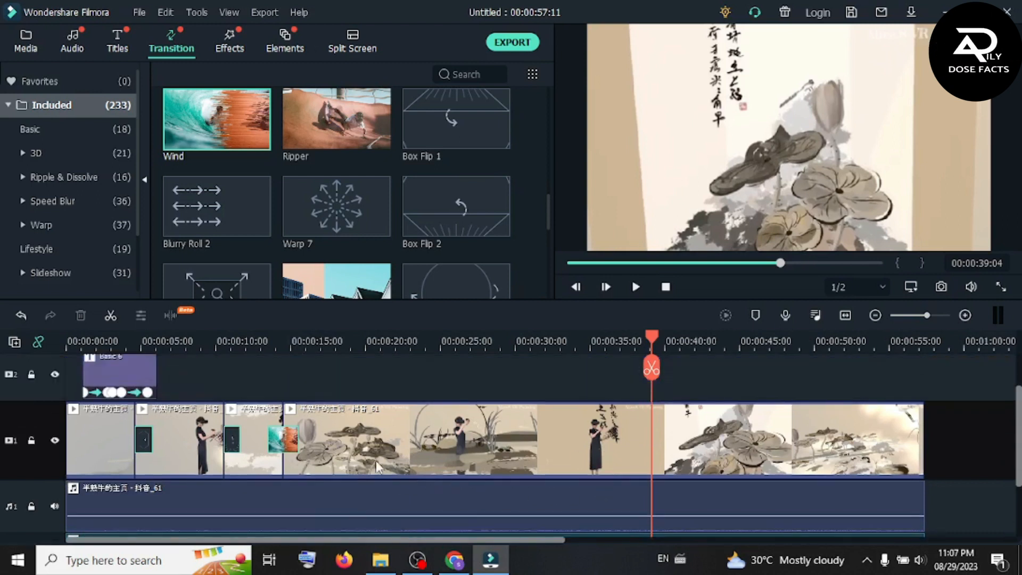
pyautogui.click(633, 296)
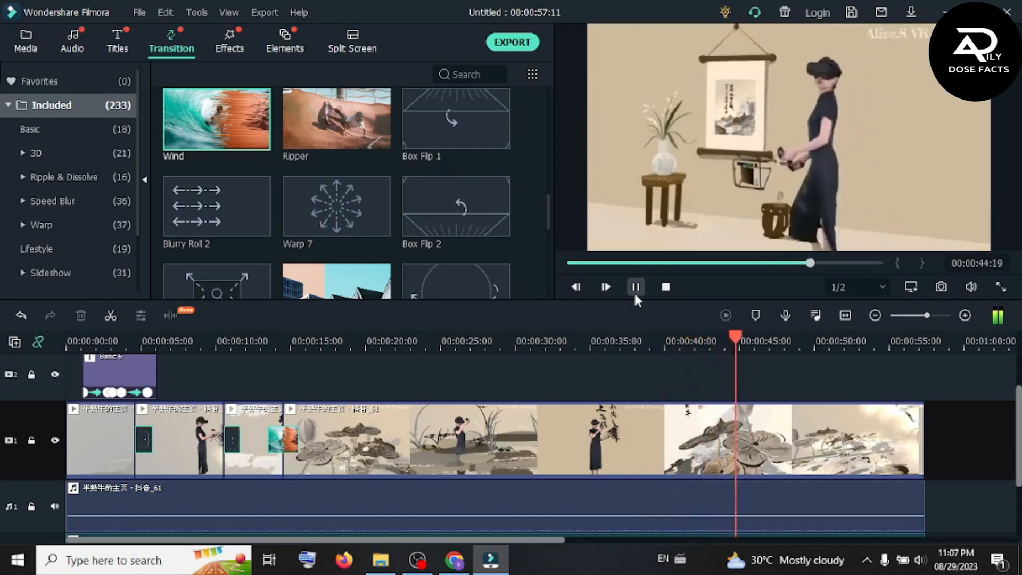
pyautogui.click(635, 296)
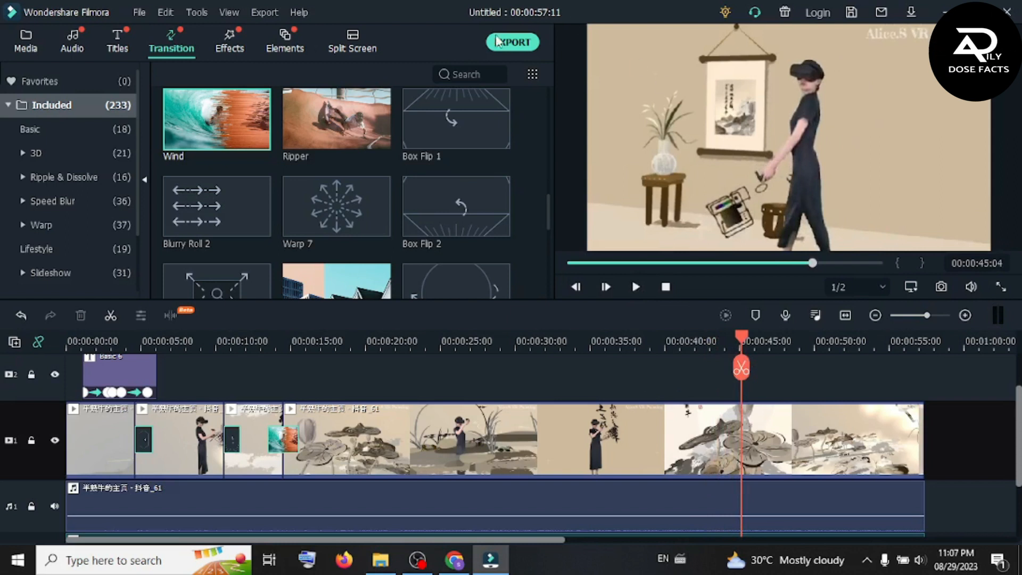
# Open the local export settings and check the folder chooser for the save location
pyautogui.click(512, 43)
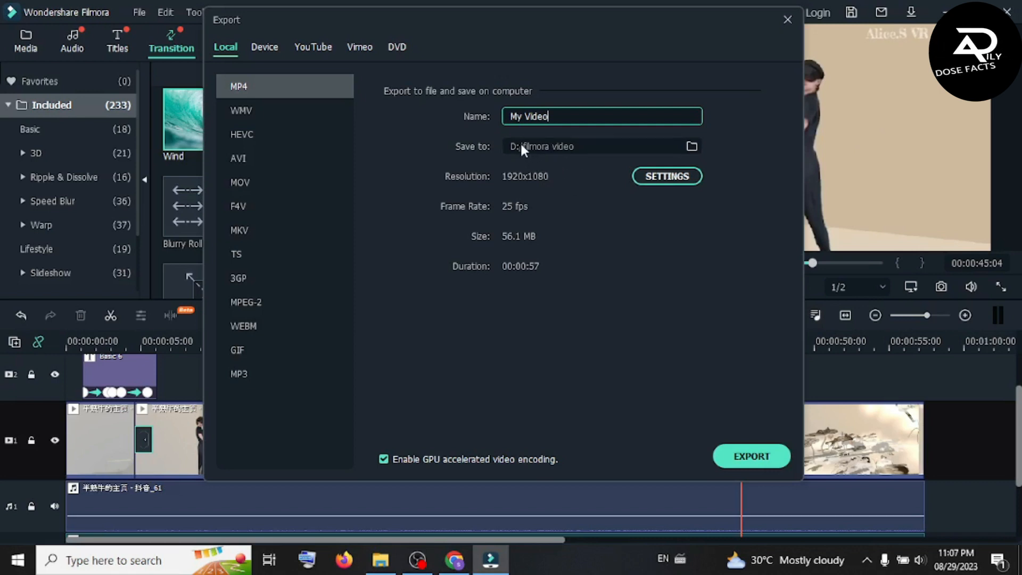
pyautogui.click(698, 151)
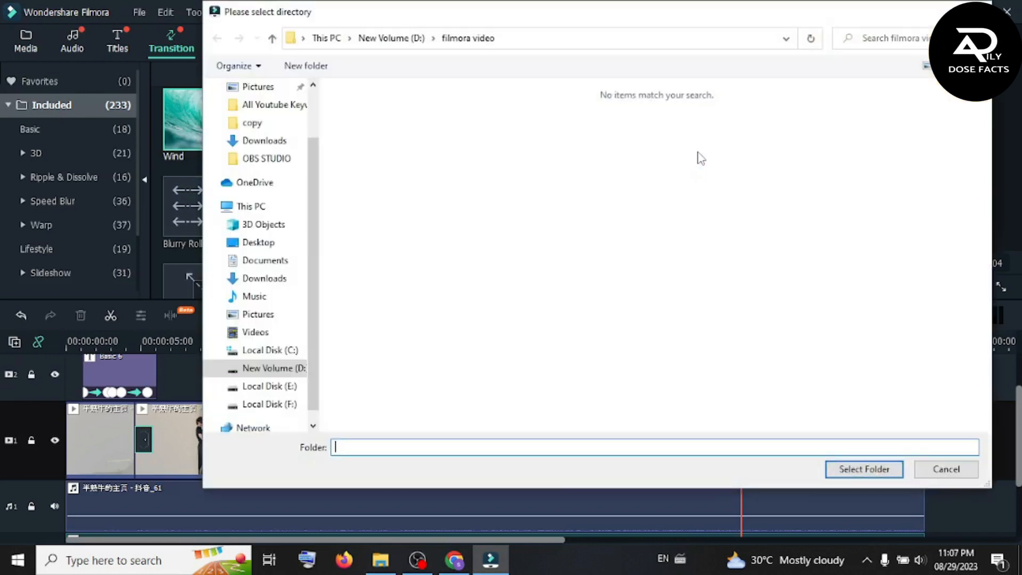
pyautogui.click(978, 10)
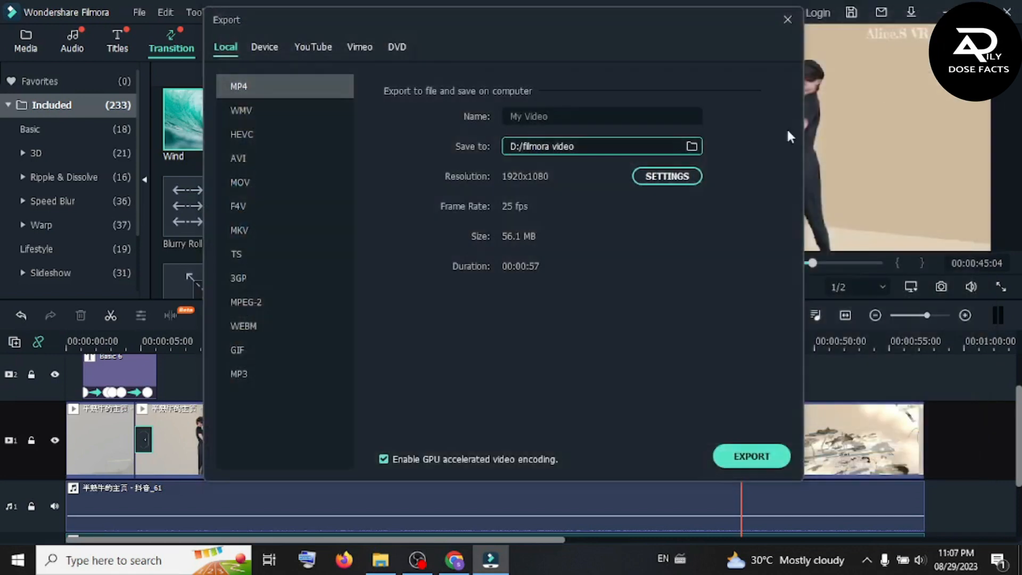
pyautogui.click(693, 147)
pyautogui.click(278, 388)
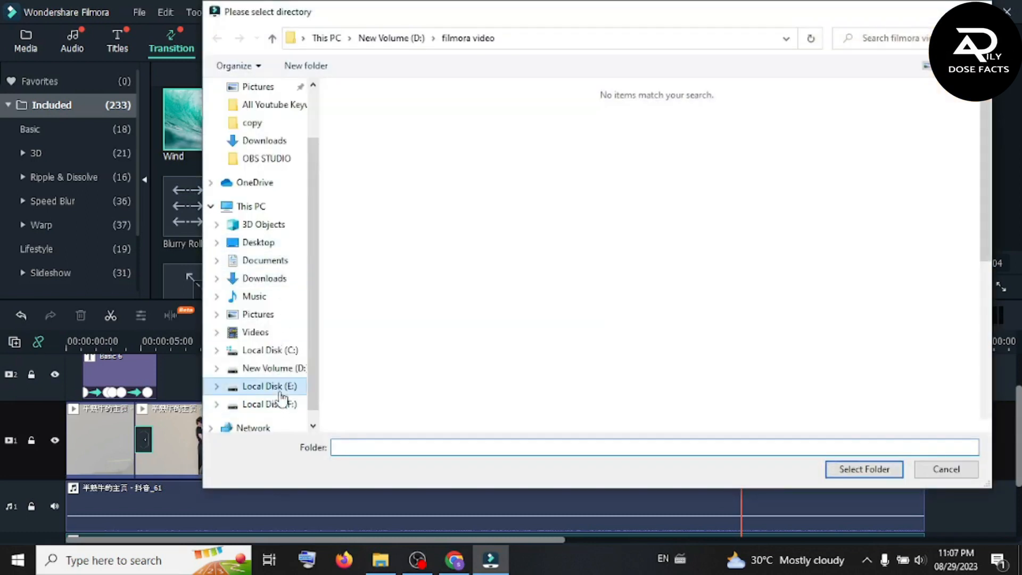
pyautogui.click(277, 406)
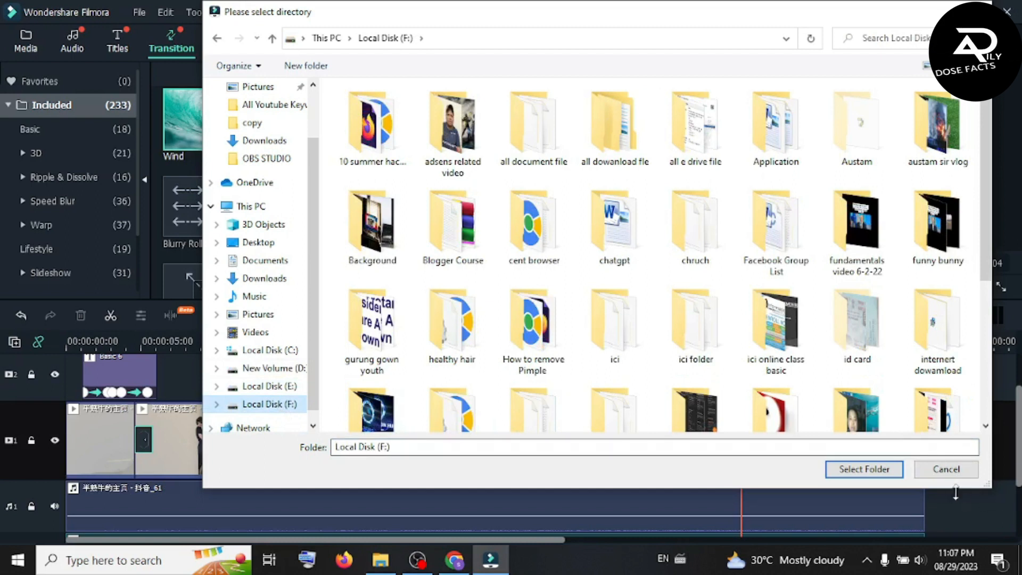
pyautogui.click(955, 475)
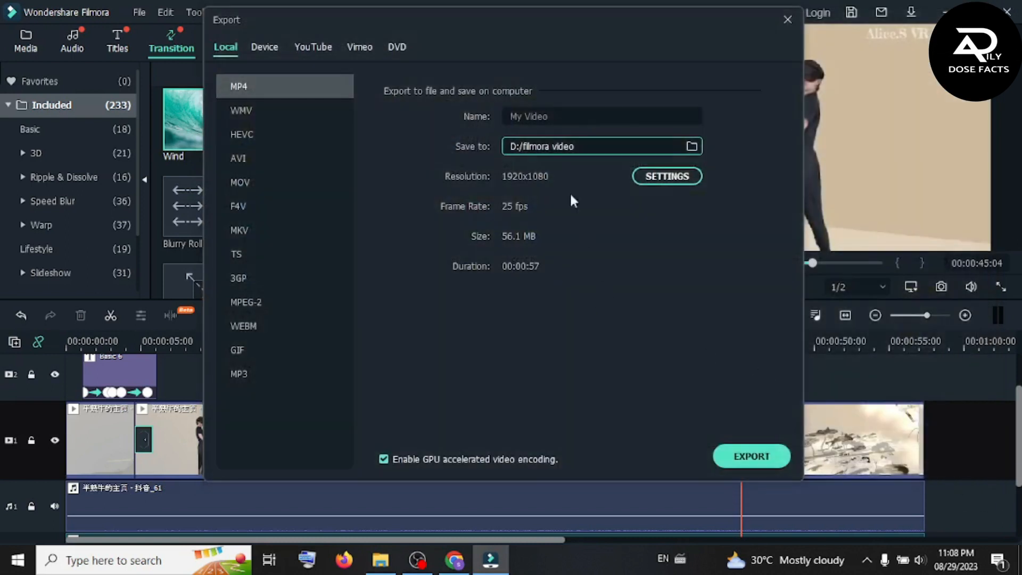
# Set the export's save location to the Desktop folder
pyautogui.click(691, 147)
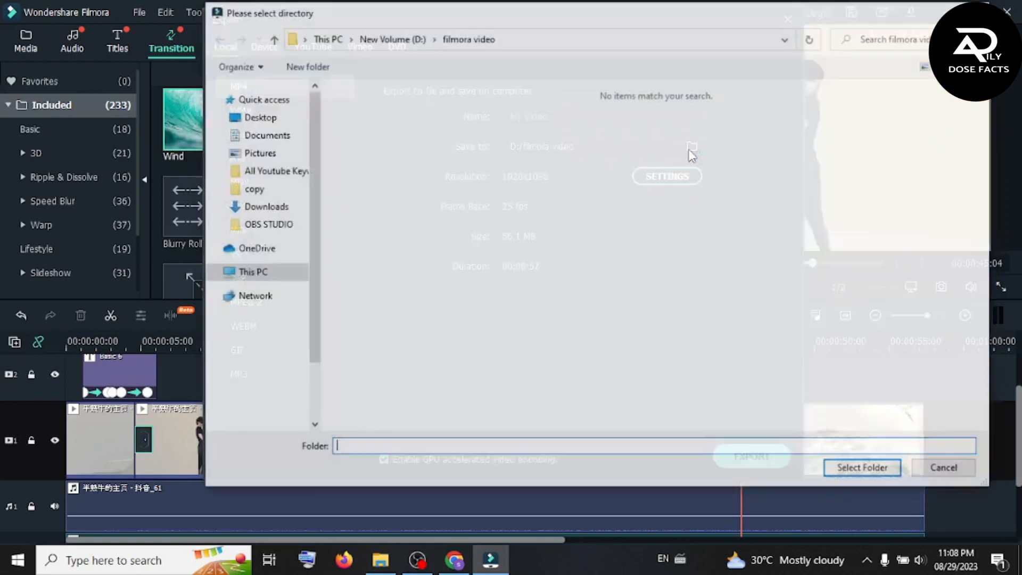
pyautogui.click(260, 244)
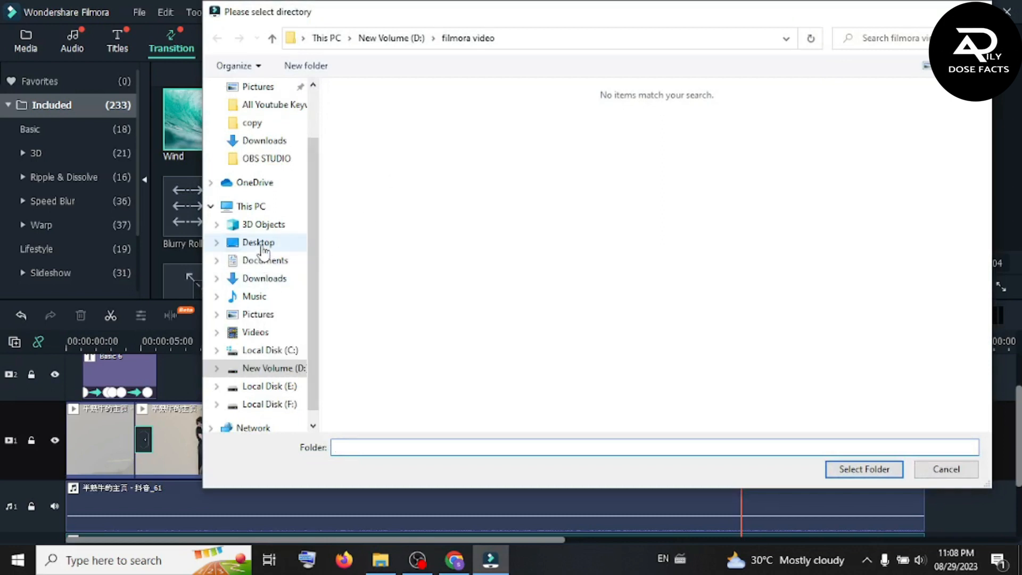
pyautogui.click(444, 451)
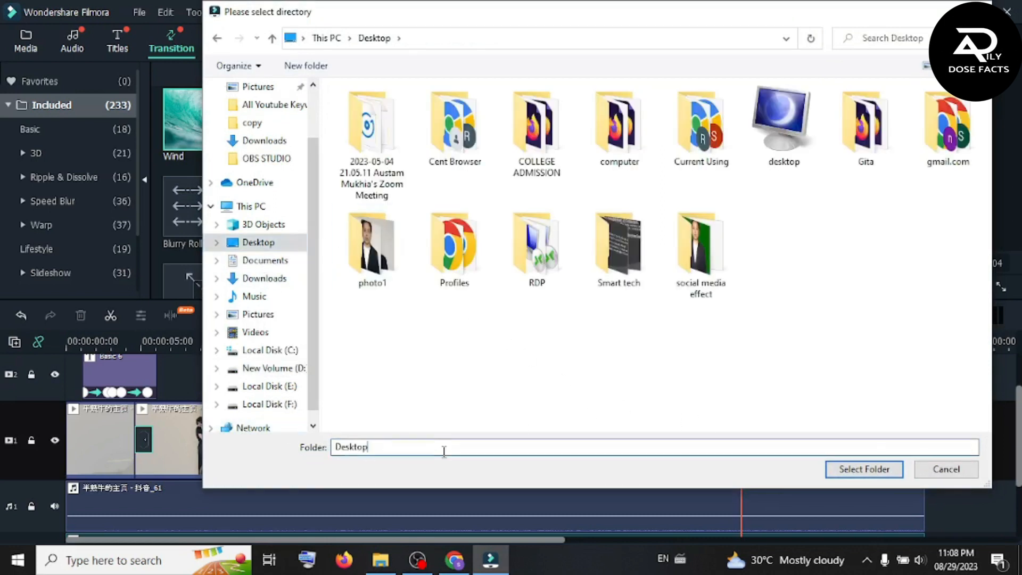
pyautogui.click(871, 472)
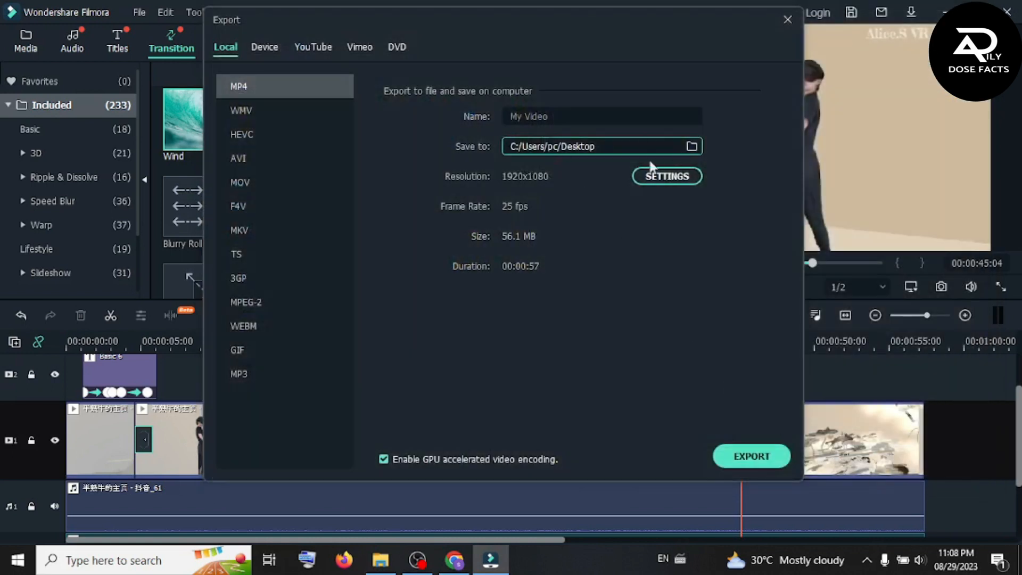
# Name the output file "My first Viseo Editing" and export it as MP4
pyautogui.click(584, 116)
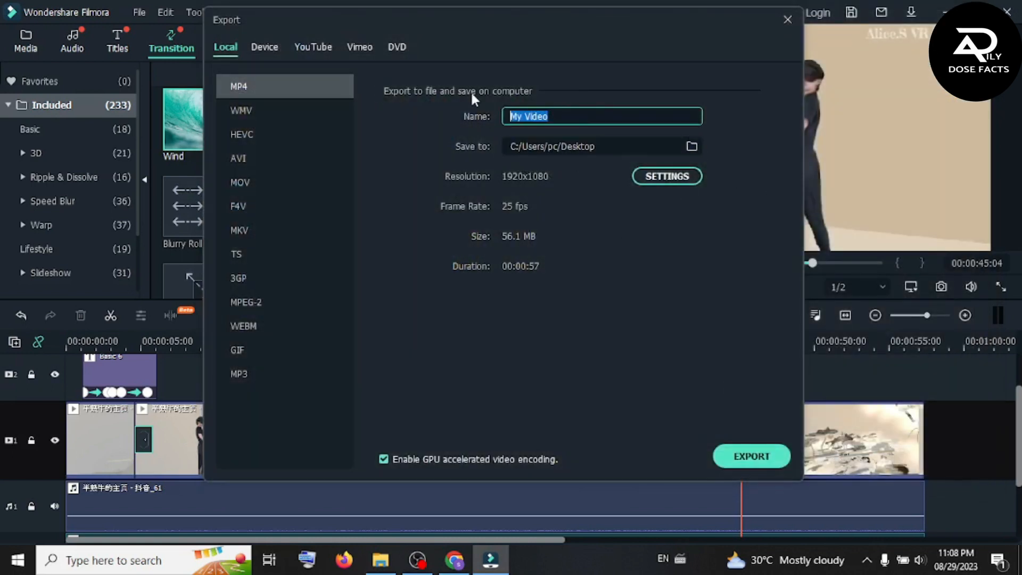
pyautogui.write('My')
pyautogui.write(' fil')
pyautogui.write('rst')
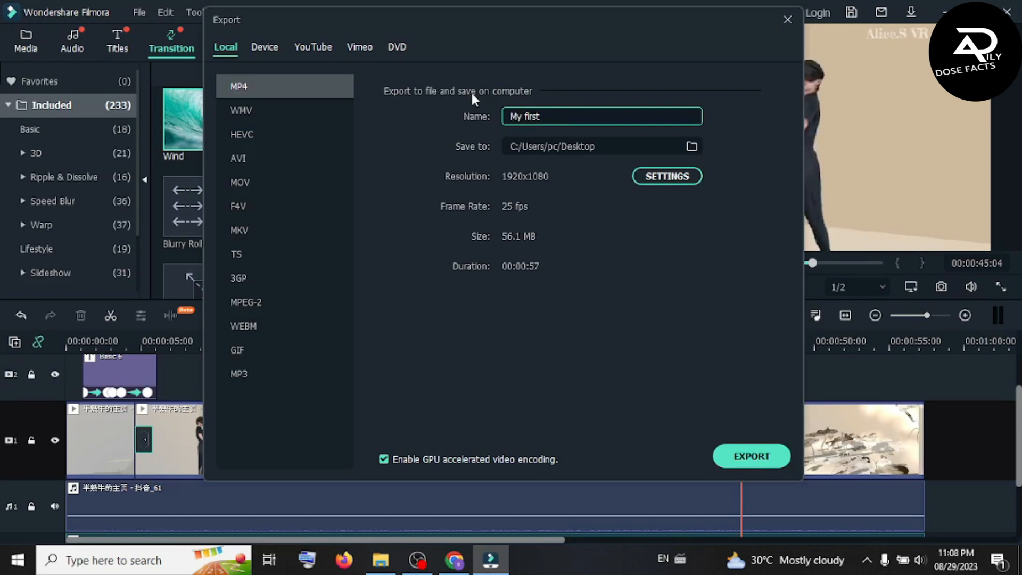
pyautogui.write(' Viseo E')
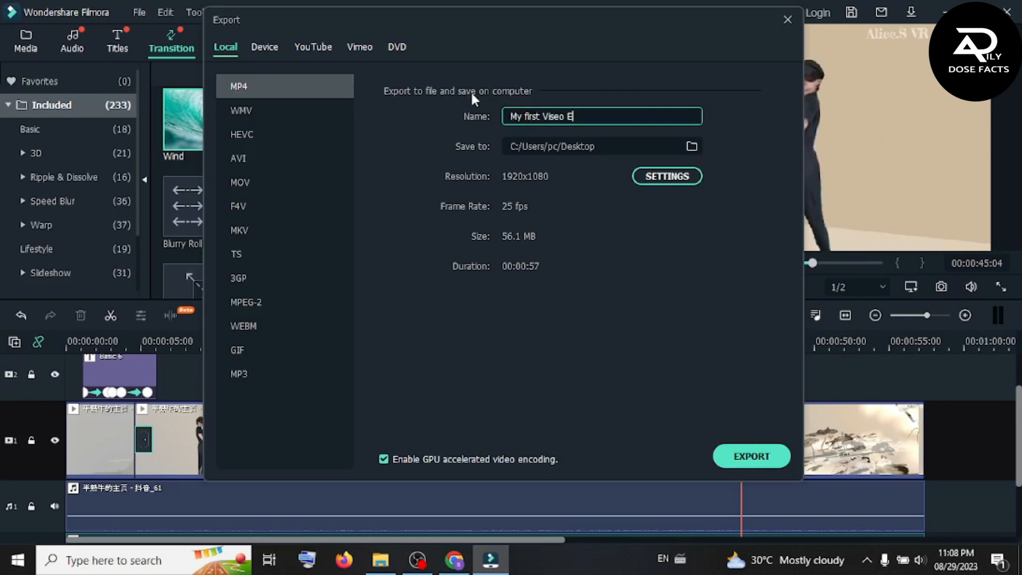
pyautogui.write('diting')
pyautogui.click(777, 457)
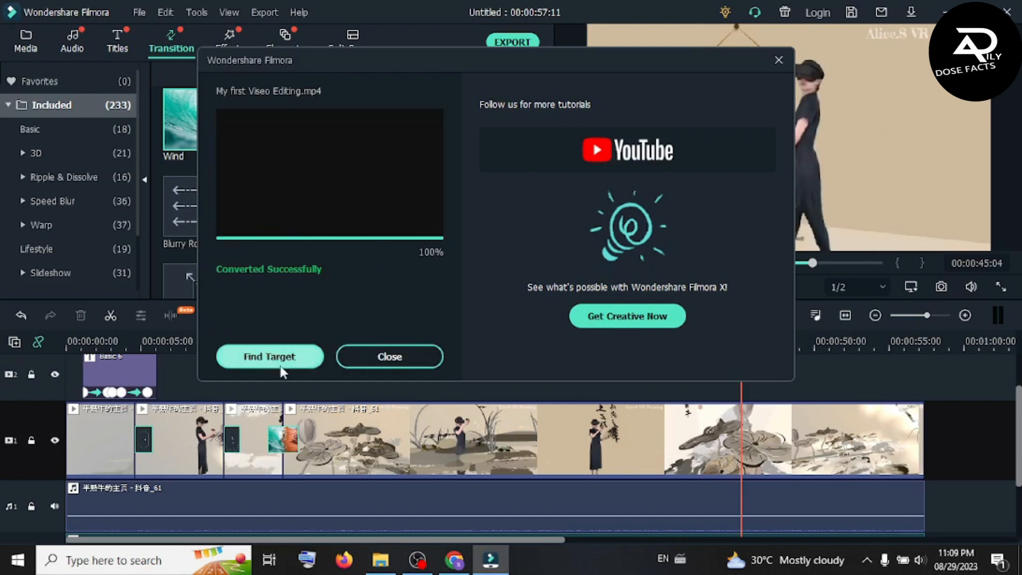
# Locate the exported file "My first Viseo Editing" on the desktop and open it for playback
pyautogui.click(268, 364)
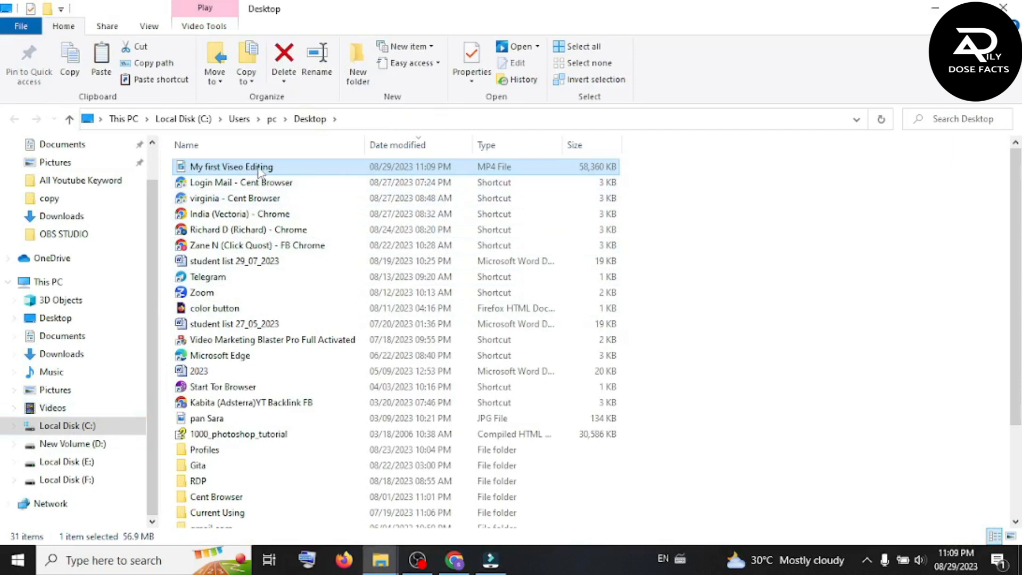
pyautogui.moveTo(280, 171)
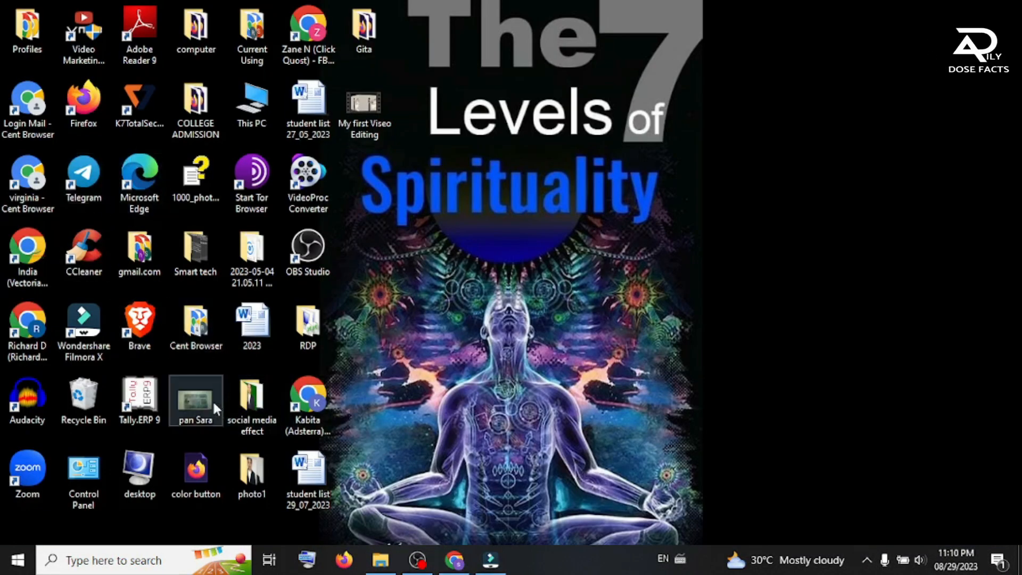
pyautogui.doubleClick(356, 123)
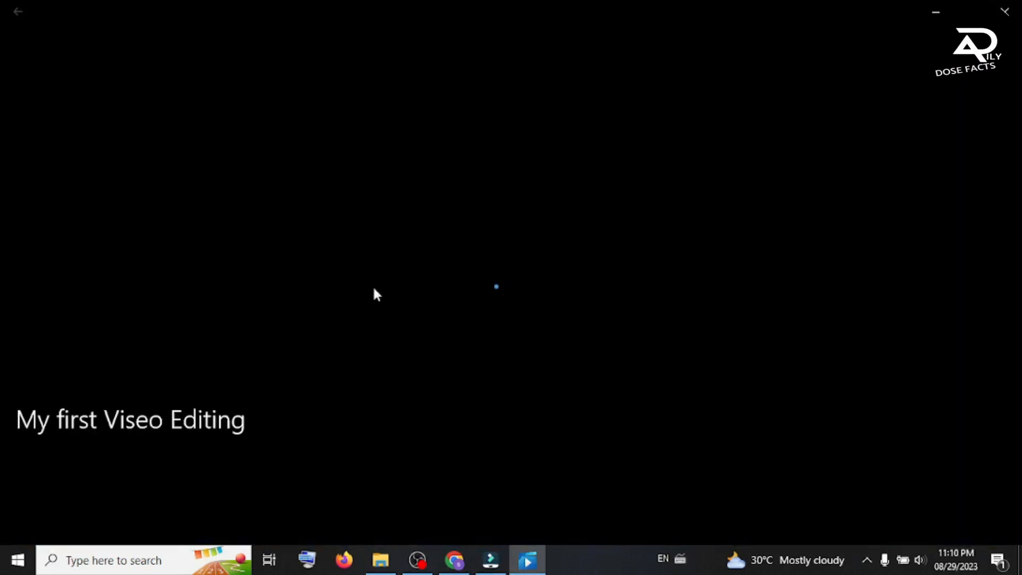